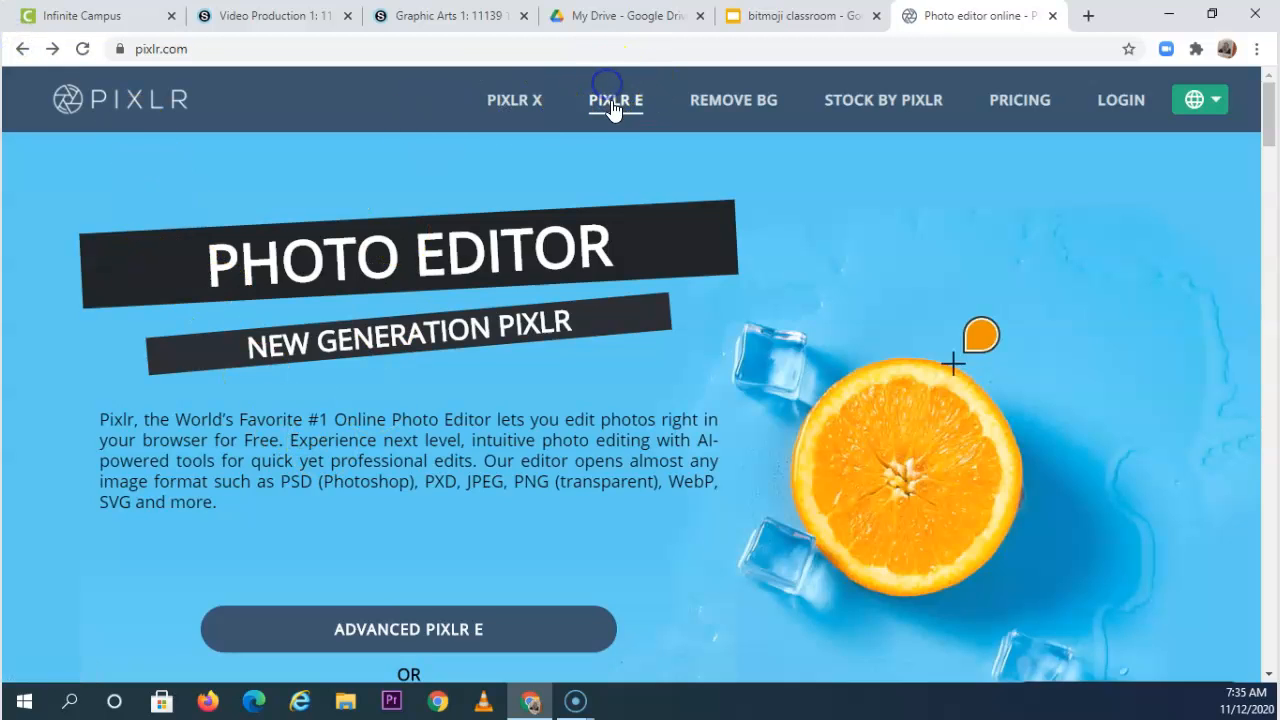
Create a new Pixlr E image named "surreal 3", 1500 px wide and 2500 px high.
left_click(610, 100)
left_click(126, 358)
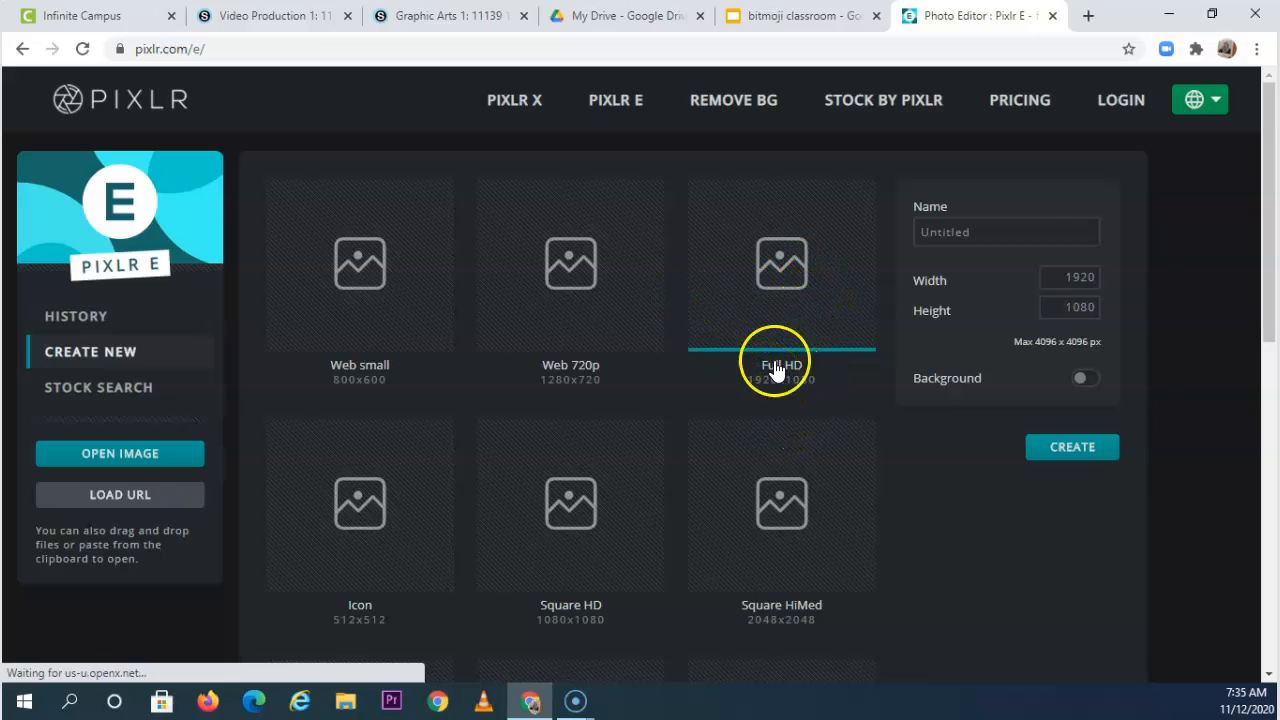
left_click(1066, 307)
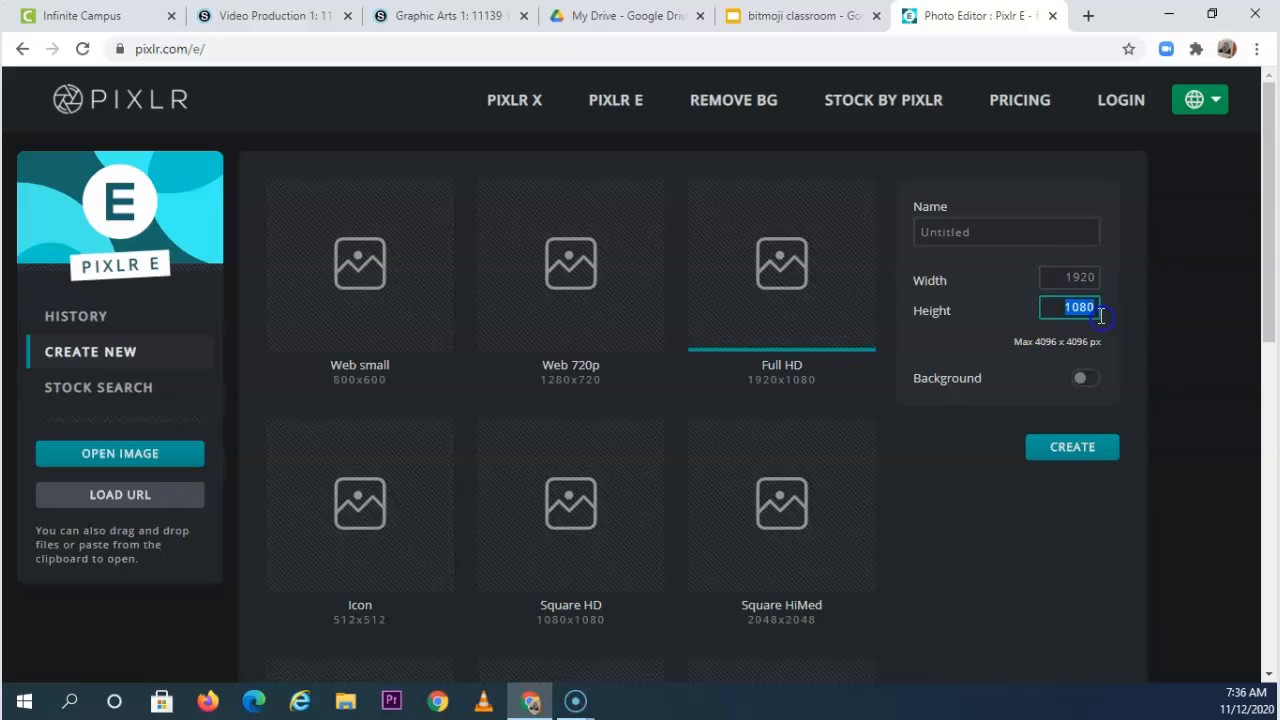
type("2500")
left_click(1059, 278)
type("1500")
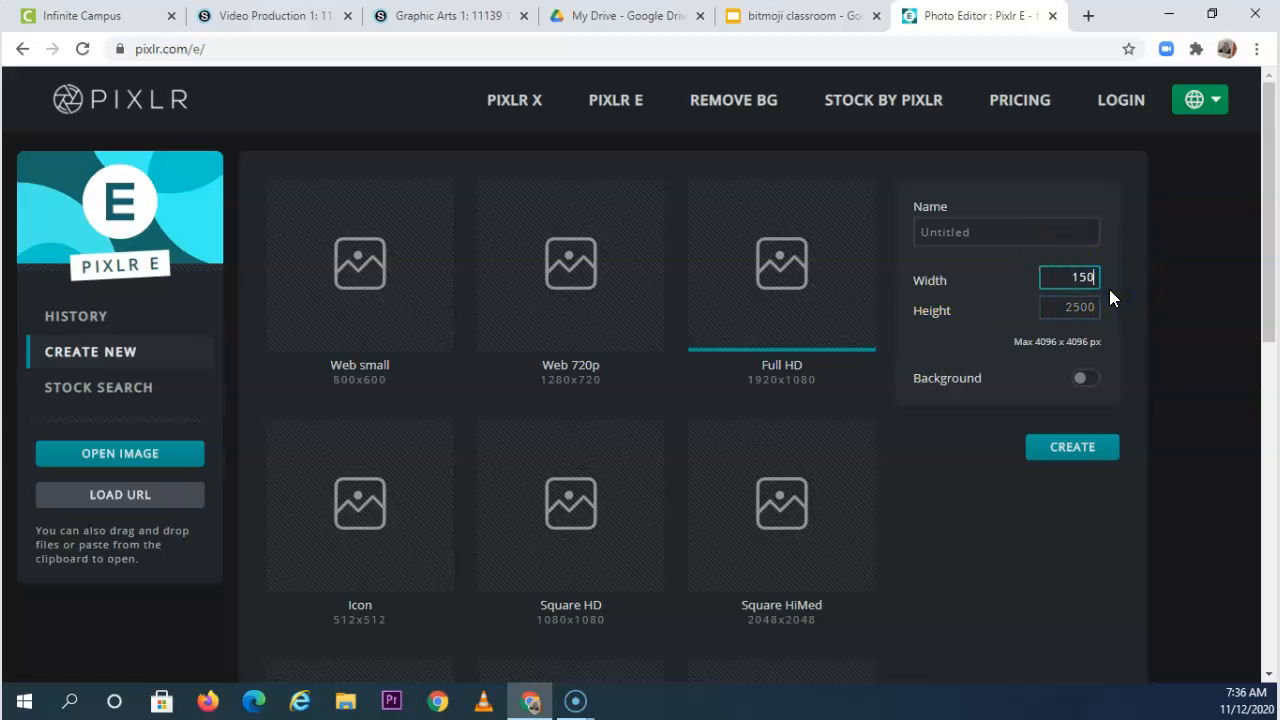
left_click(973, 233)
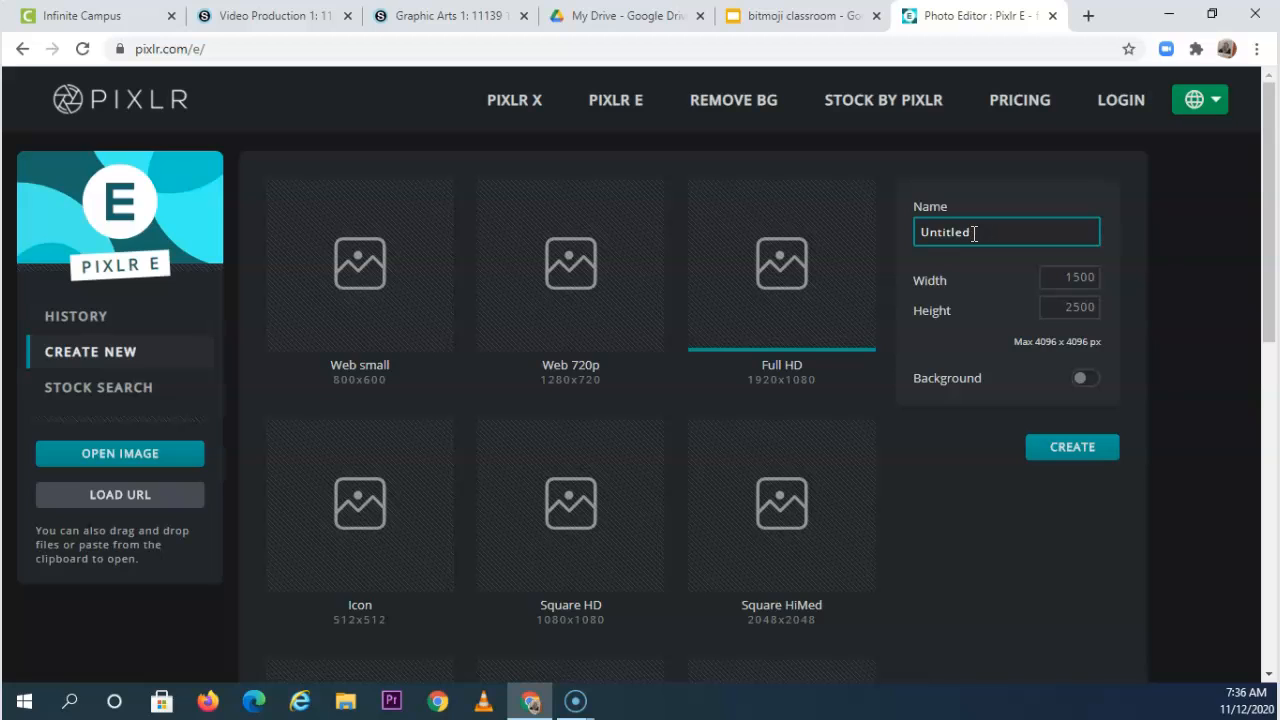
type("surreal 3")
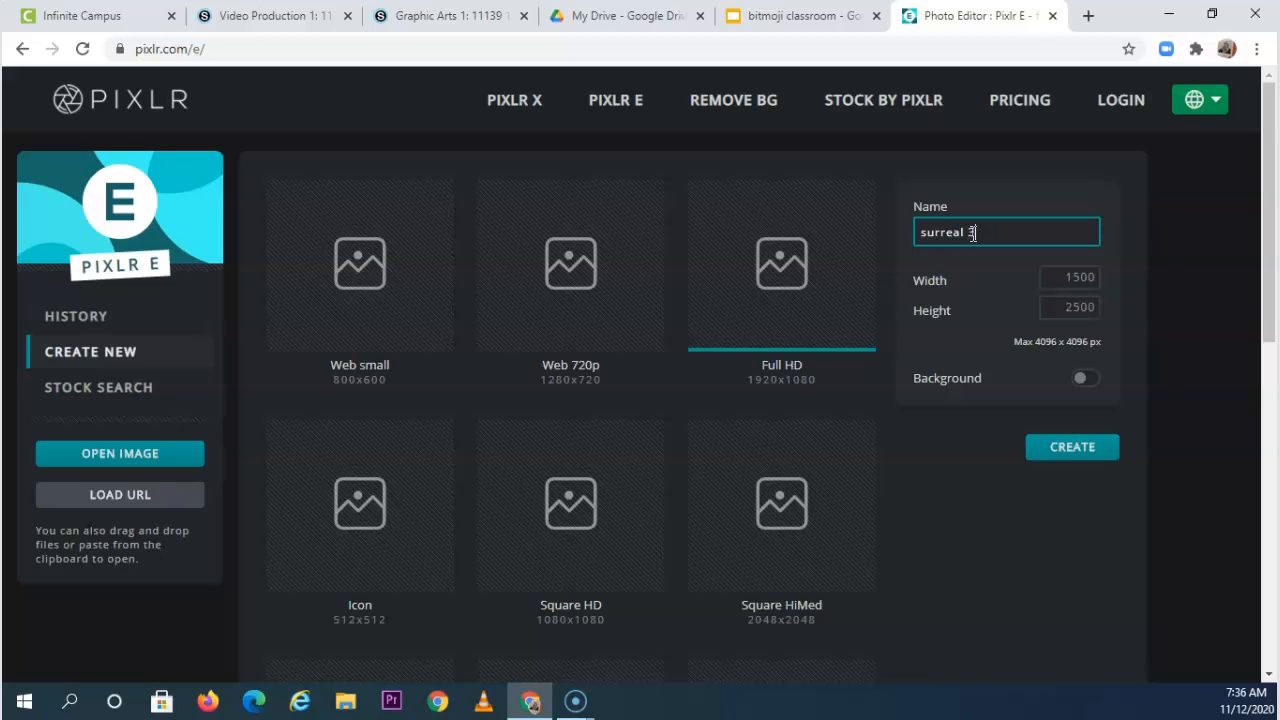
left_click(1088, 451)
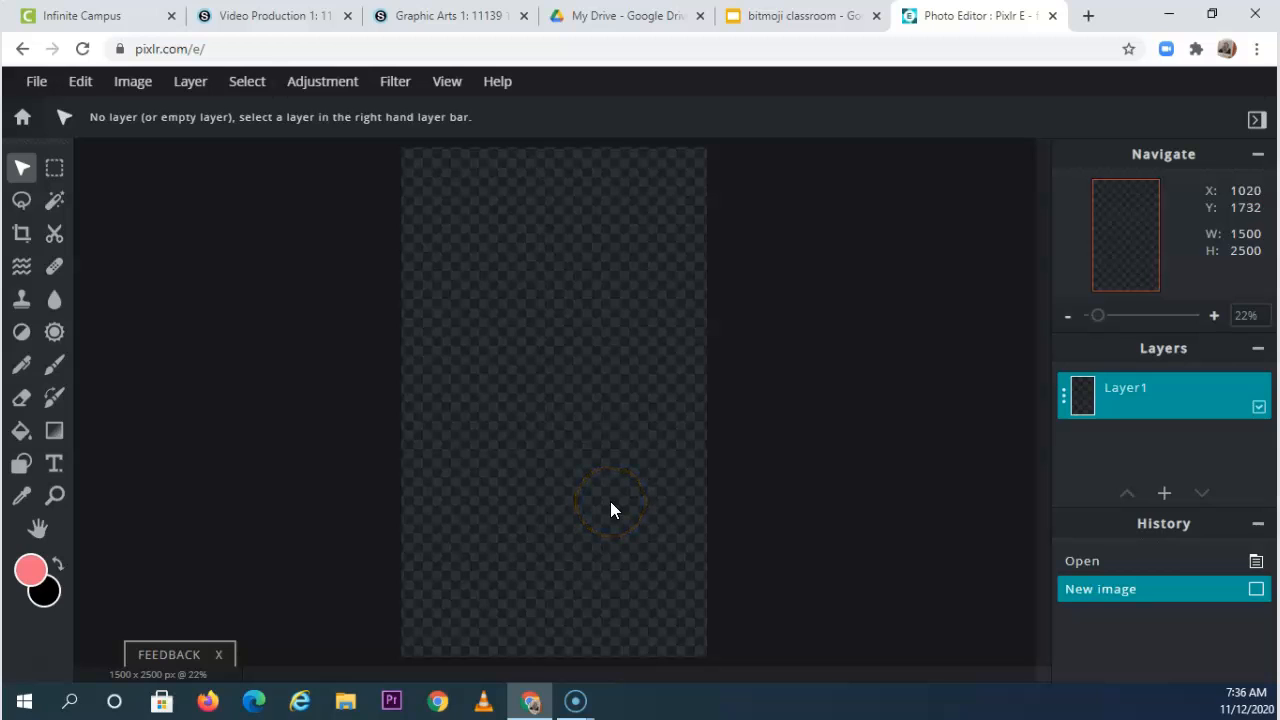
Search the stock image library for "foggy forest".
left_click(30, 84)
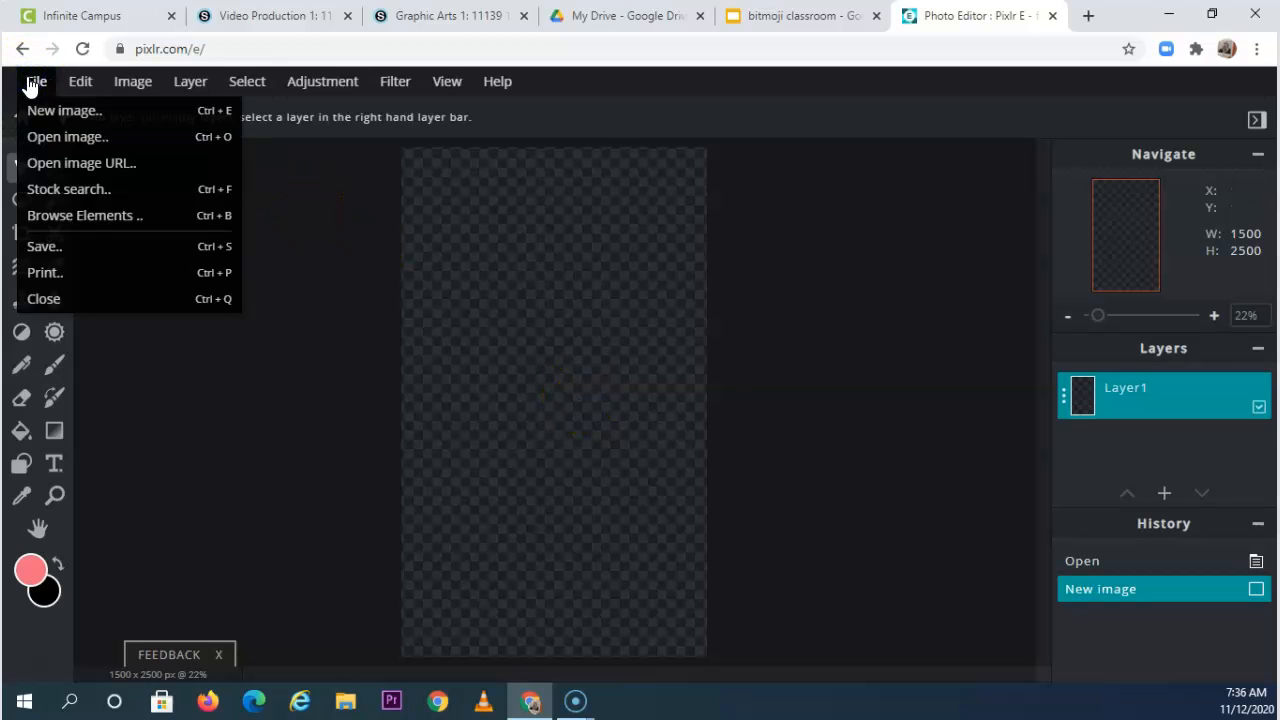
left_click(100, 190)
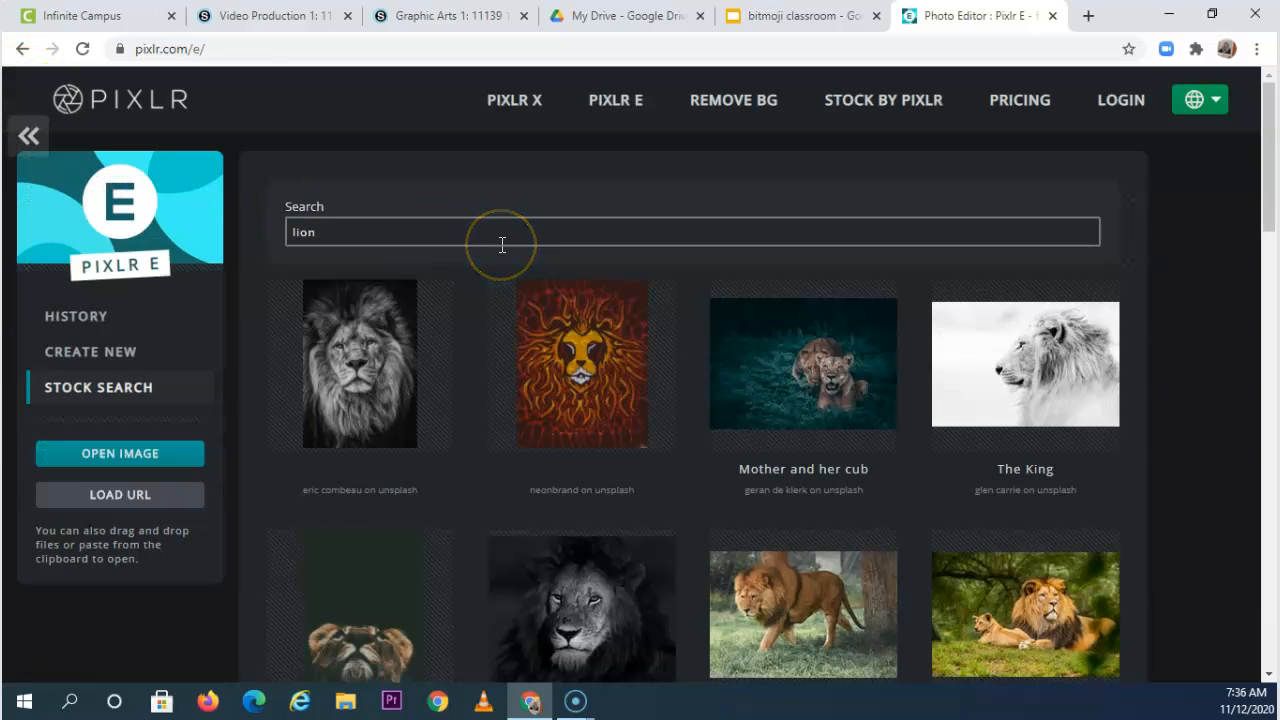
double_click(366, 236)
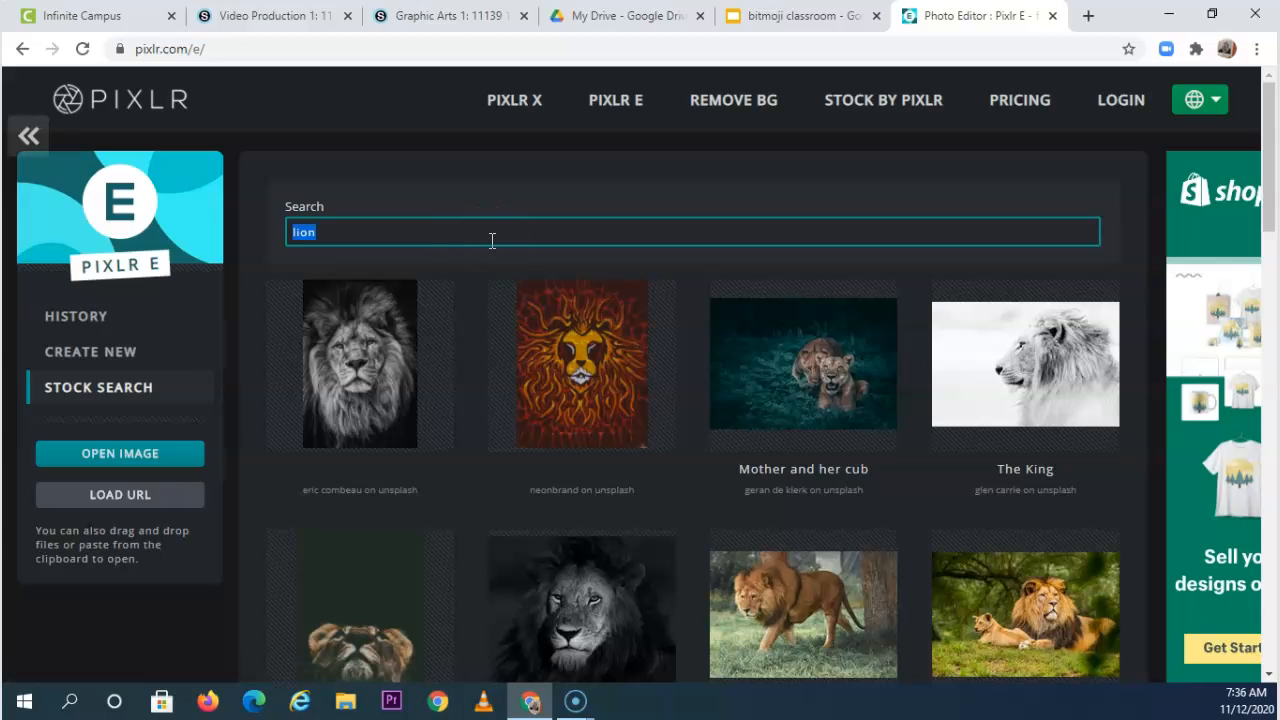
type("fogg")
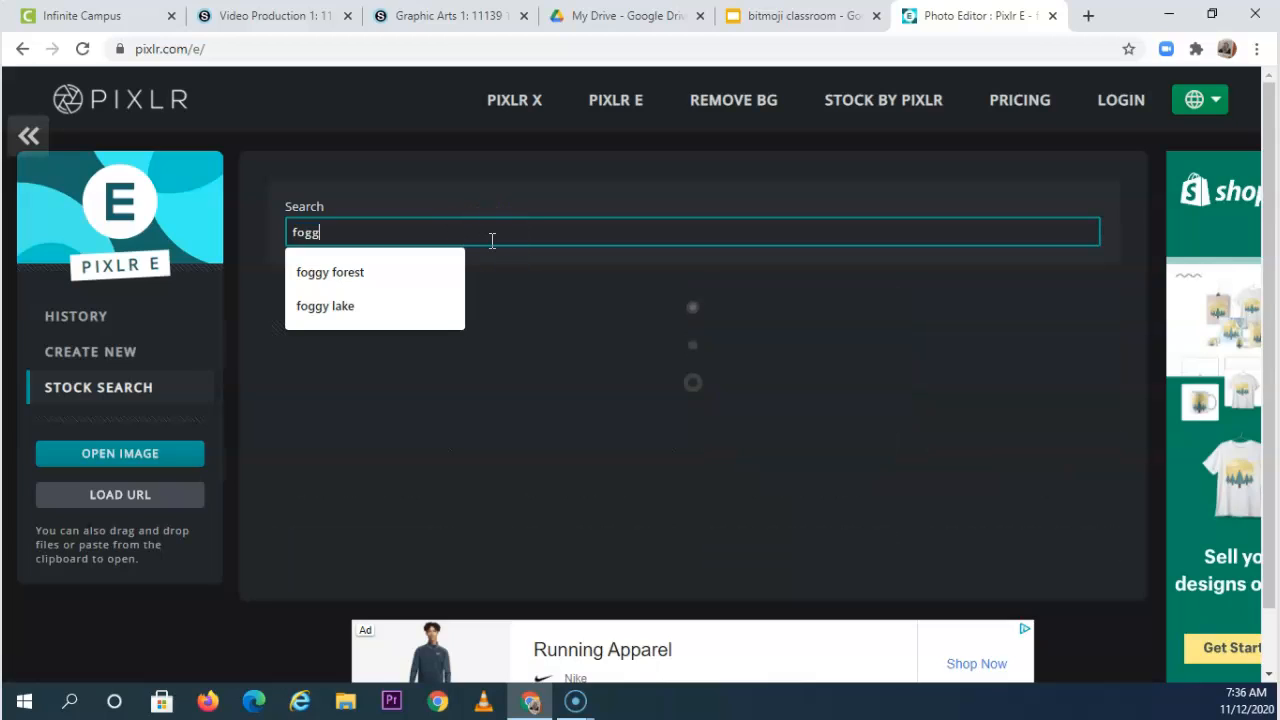
key("Down")
key("Return")
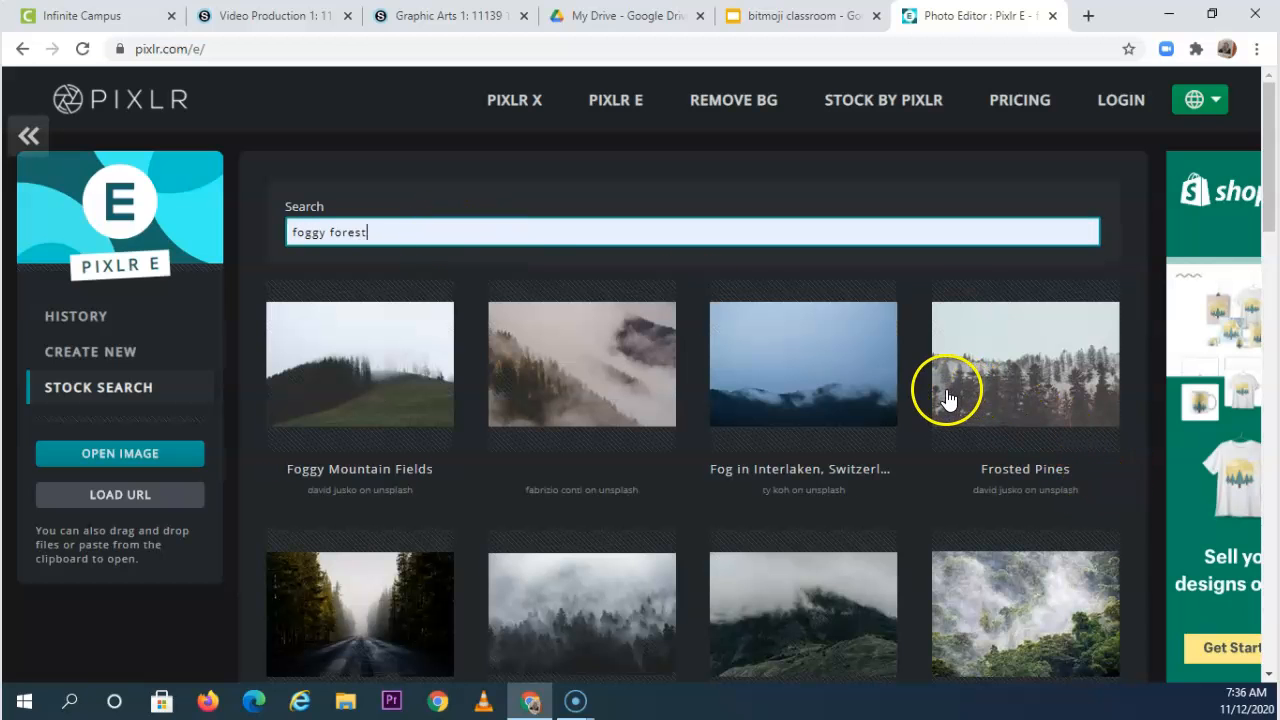
Open the portrait stock photo "Trees covered by fog." from the results, pre-resized to Full HD.
scroll(898, 370, "down", 2)
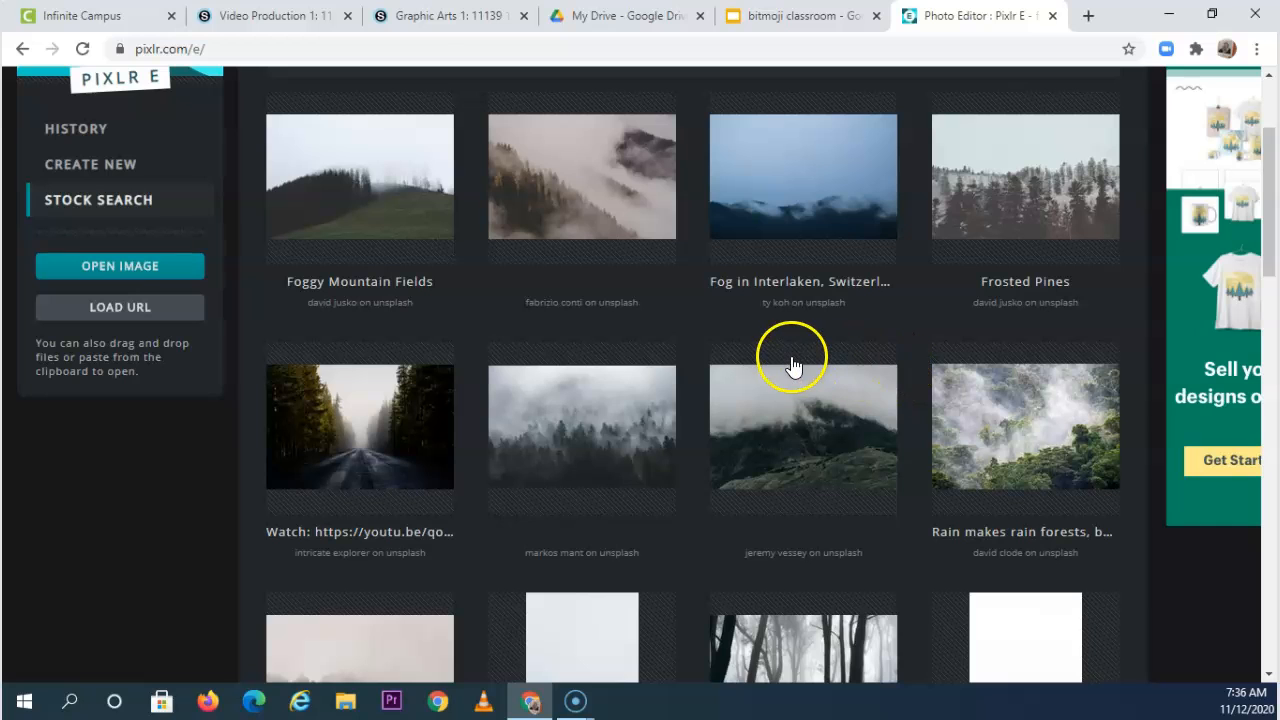
scroll(792, 365, "down", 4)
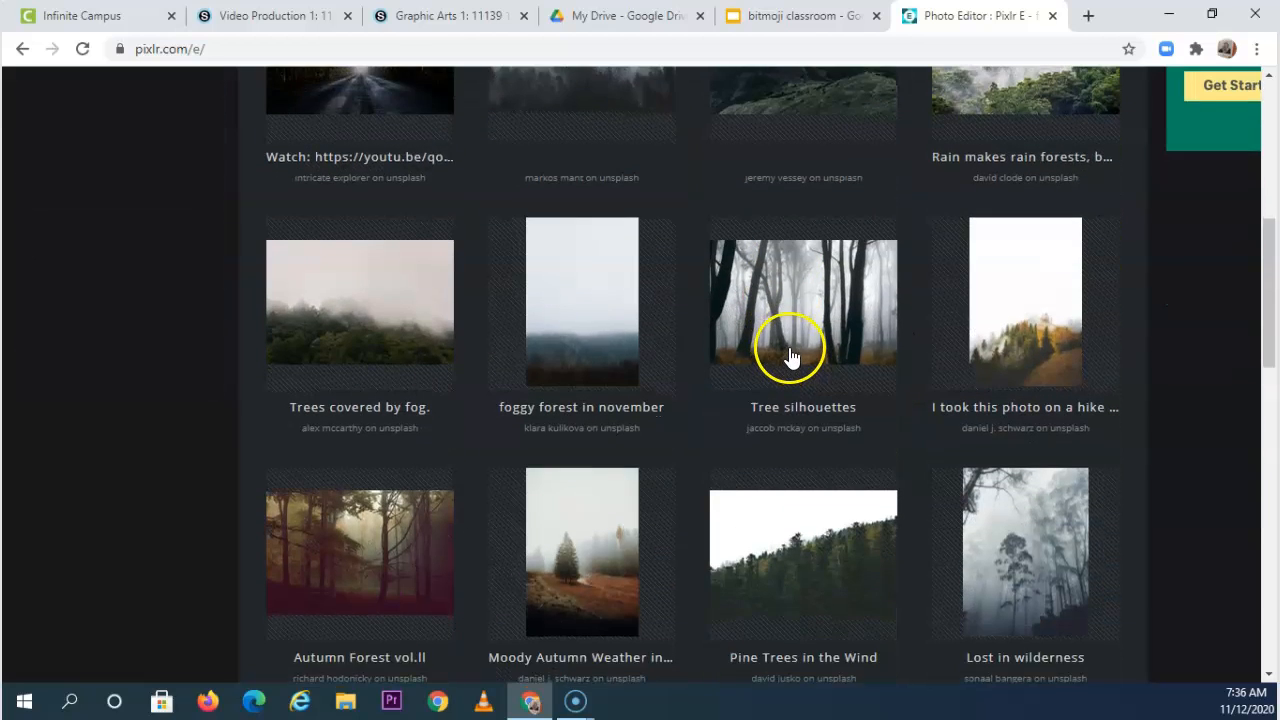
scroll(790, 357, "down", 2)
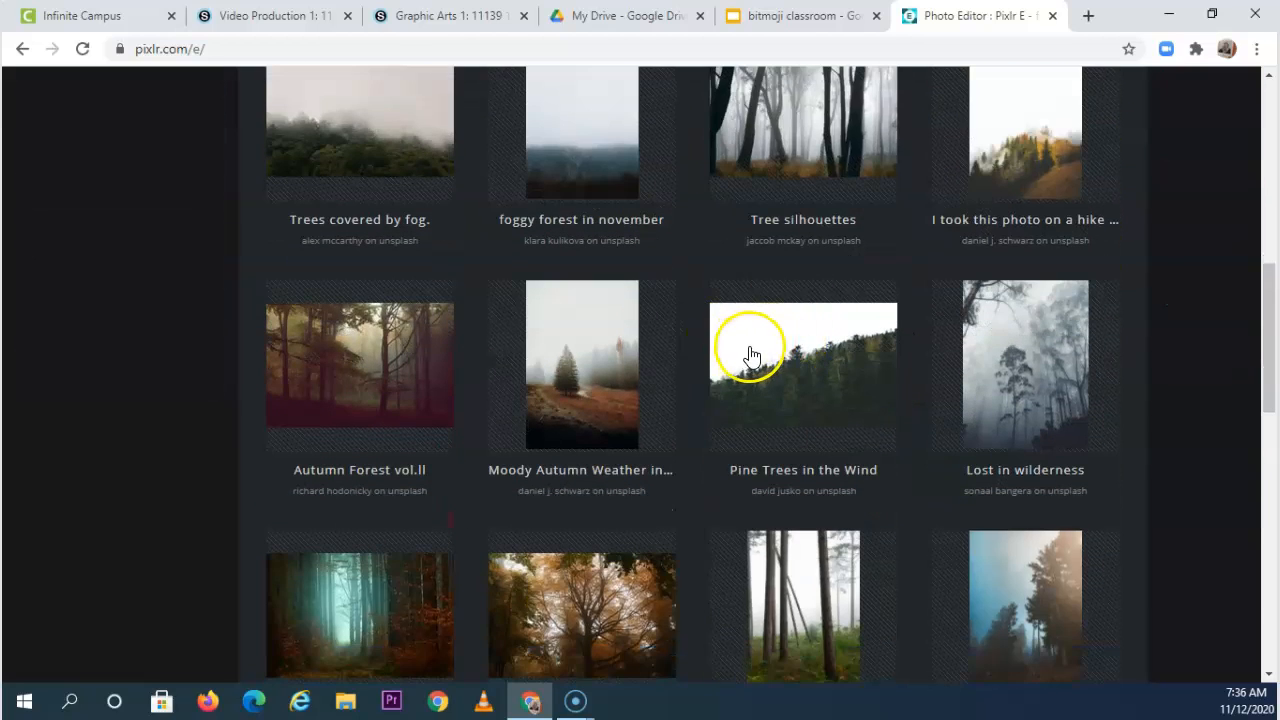
scroll(760, 354, "down", 3)
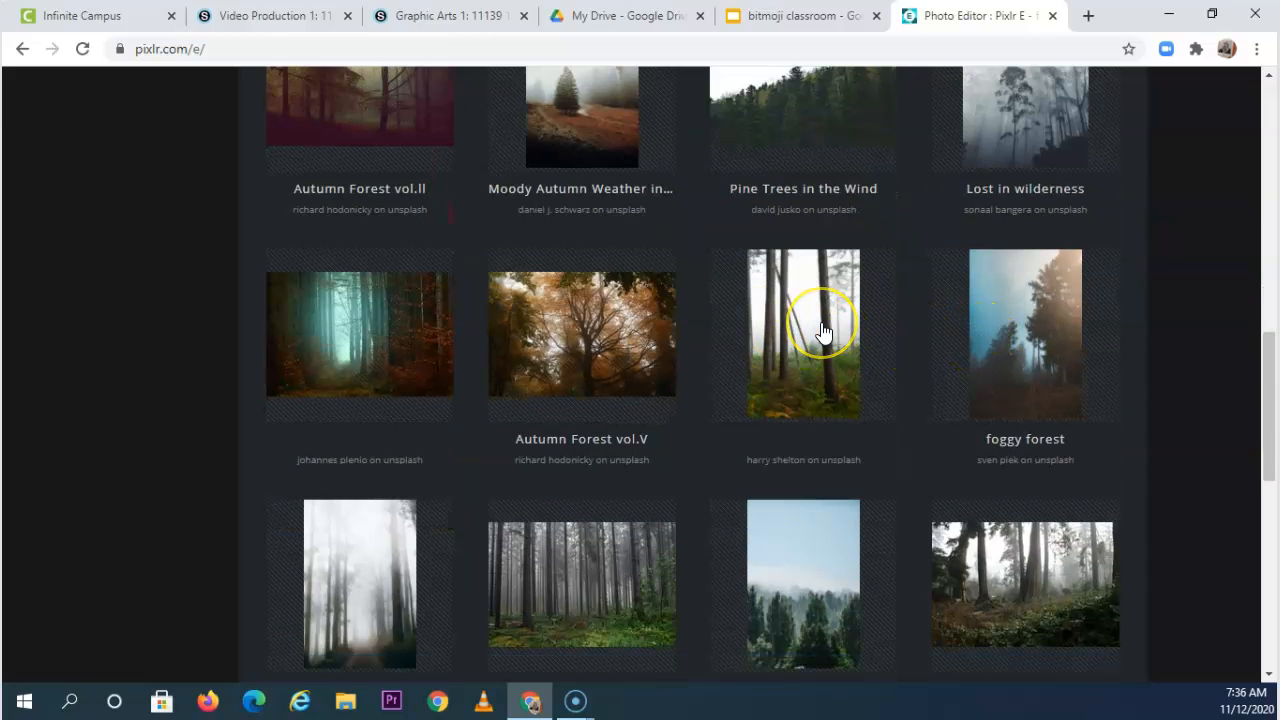
scroll(826, 328, "down", 1)
scroll(829, 322, "up", 1)
left_click(805, 330)
scroll(805, 337, "down", 5)
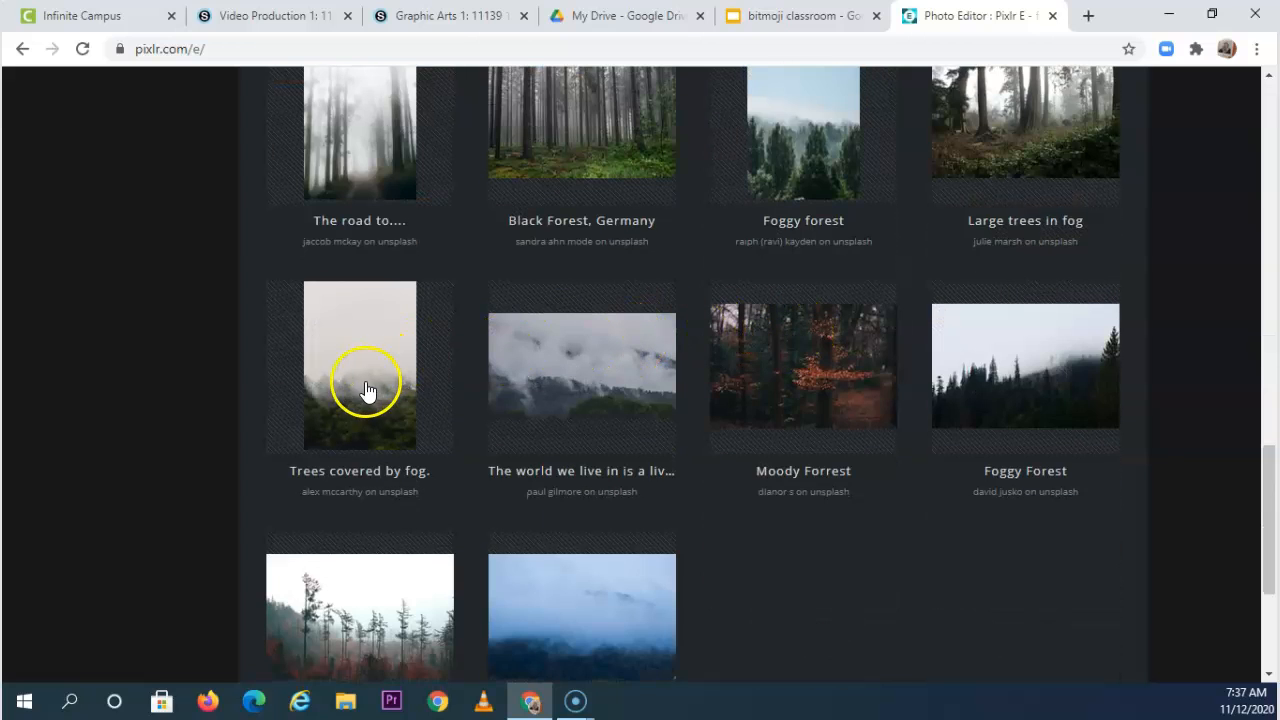
left_click(369, 391)
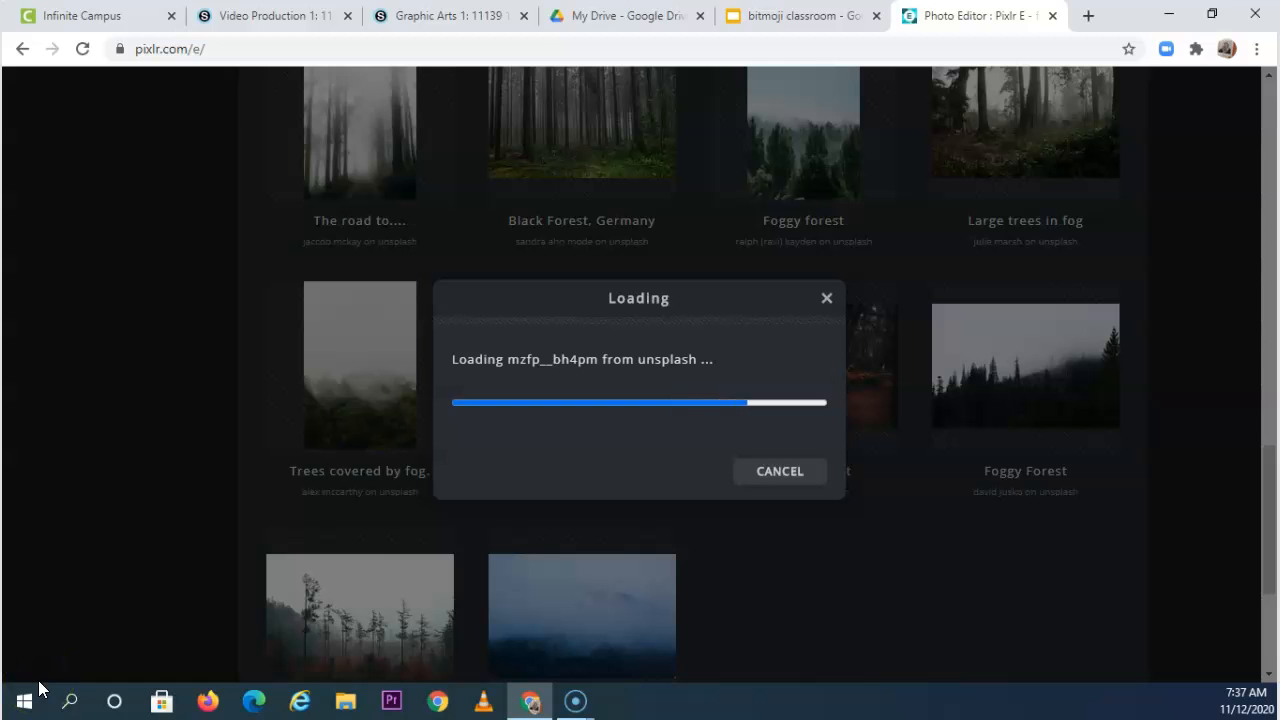
left_click(513, 385)
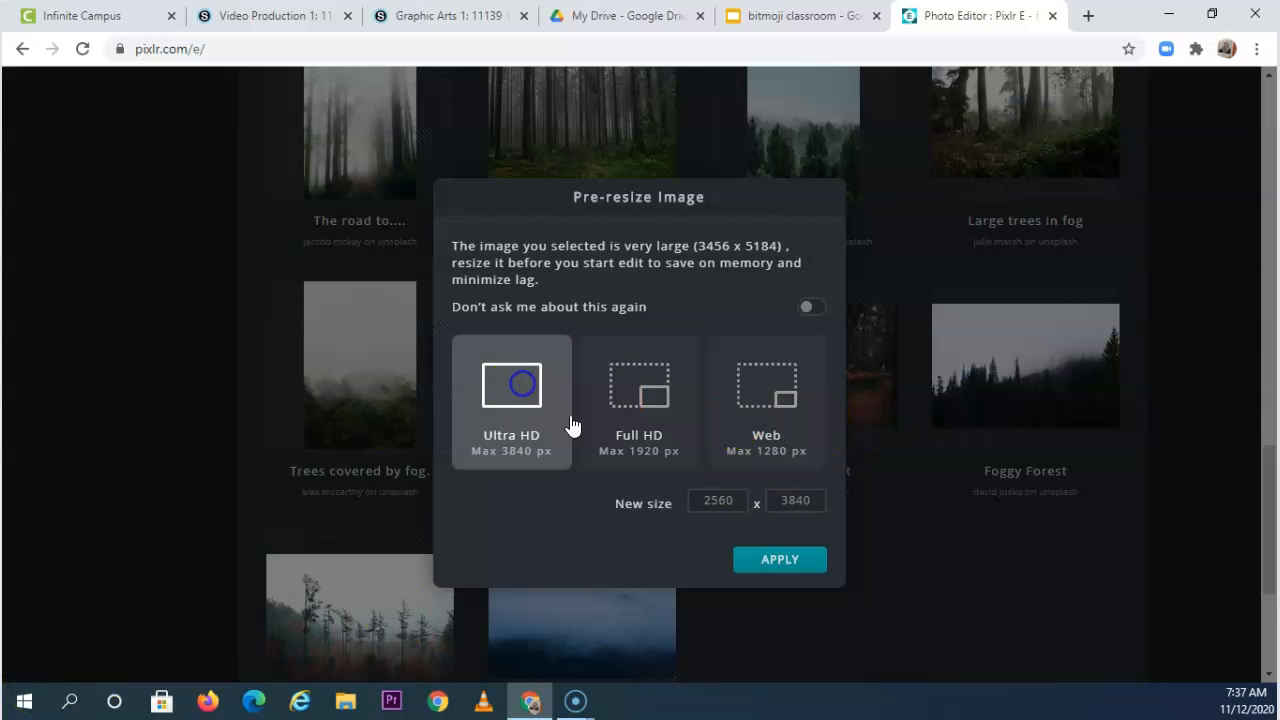
left_click(637, 415)
left_click(779, 560)
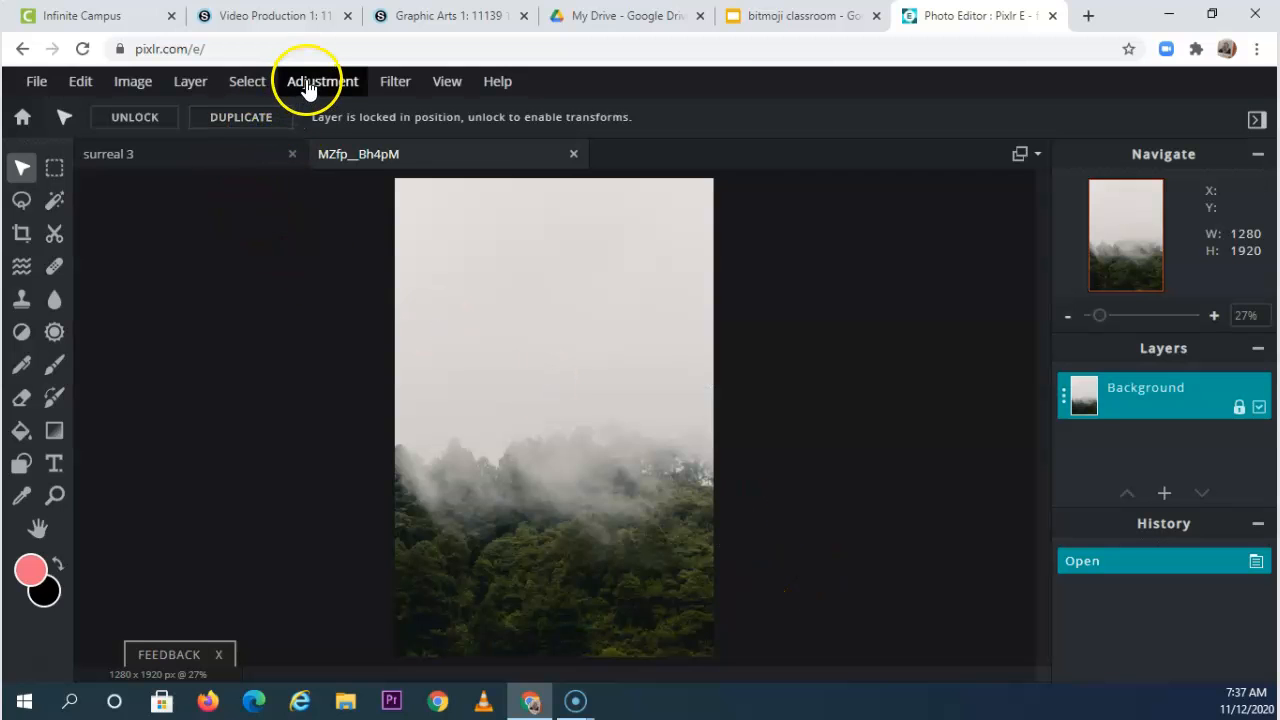
Copy the entire foggy forest photo and paste it into the surreal 3 image.
left_click(252, 84)
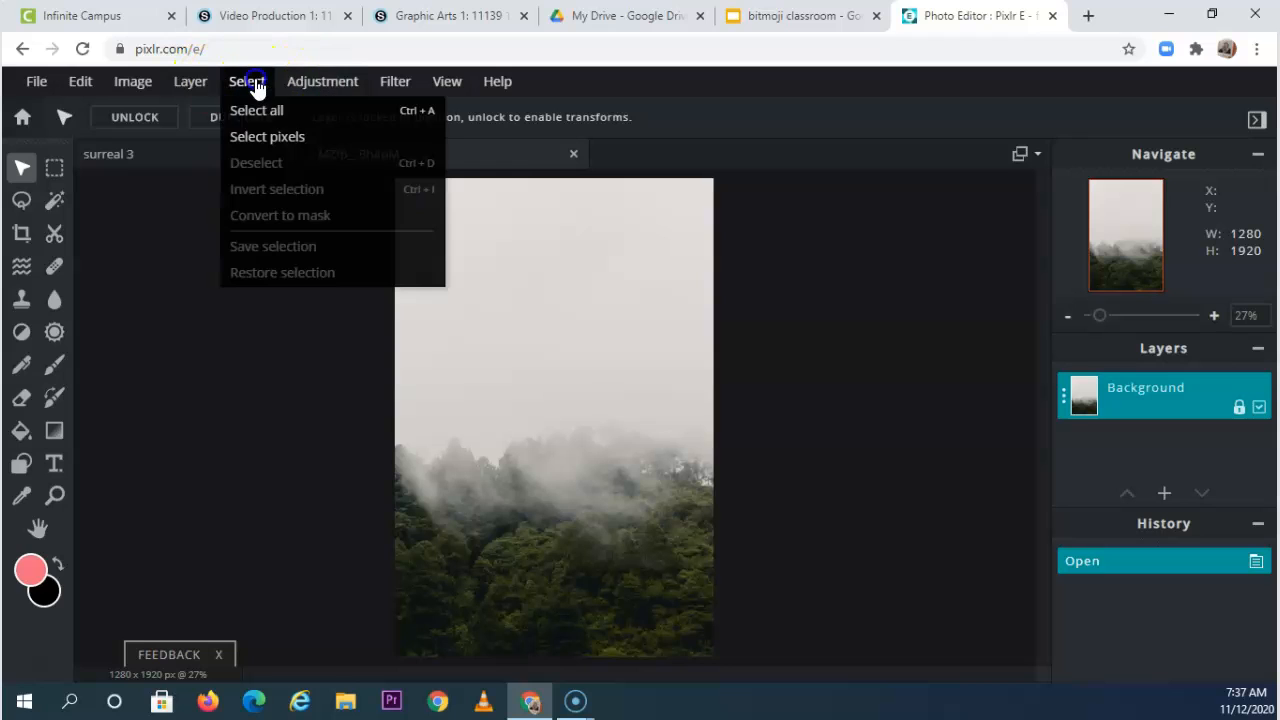
left_click(262, 112)
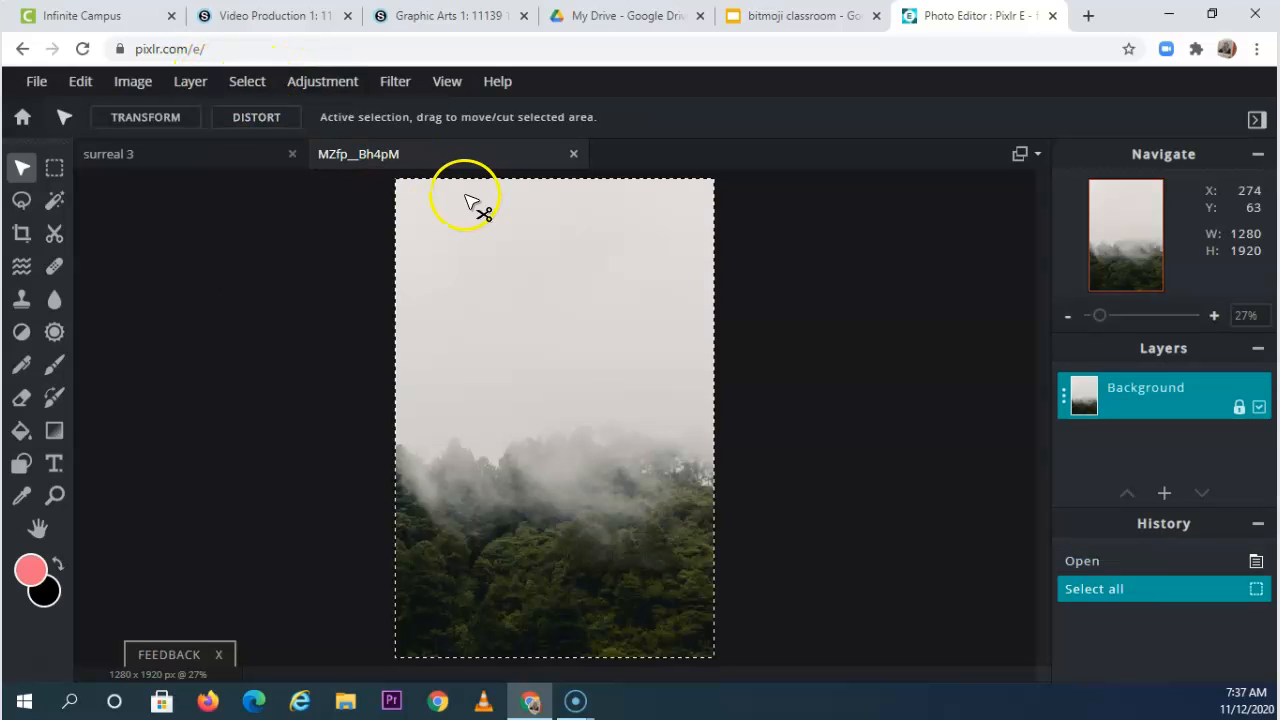
left_click(88, 84)
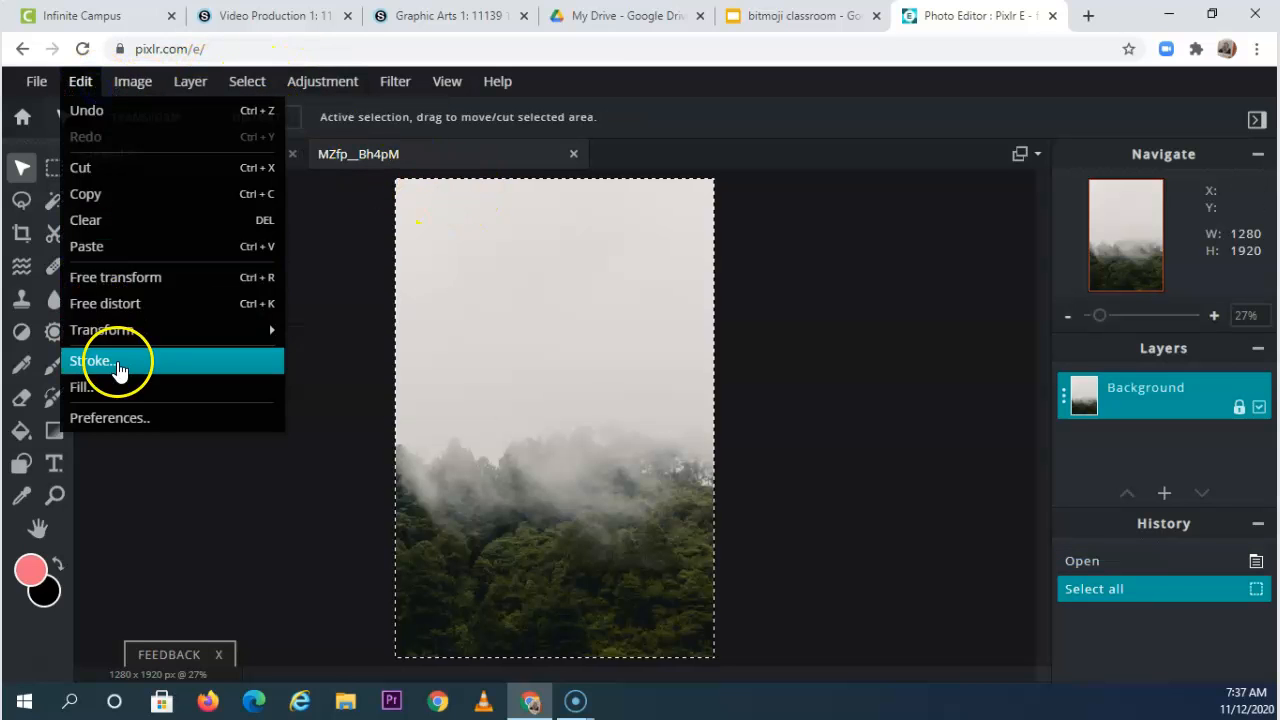
left_click(88, 196)
left_click(113, 152)
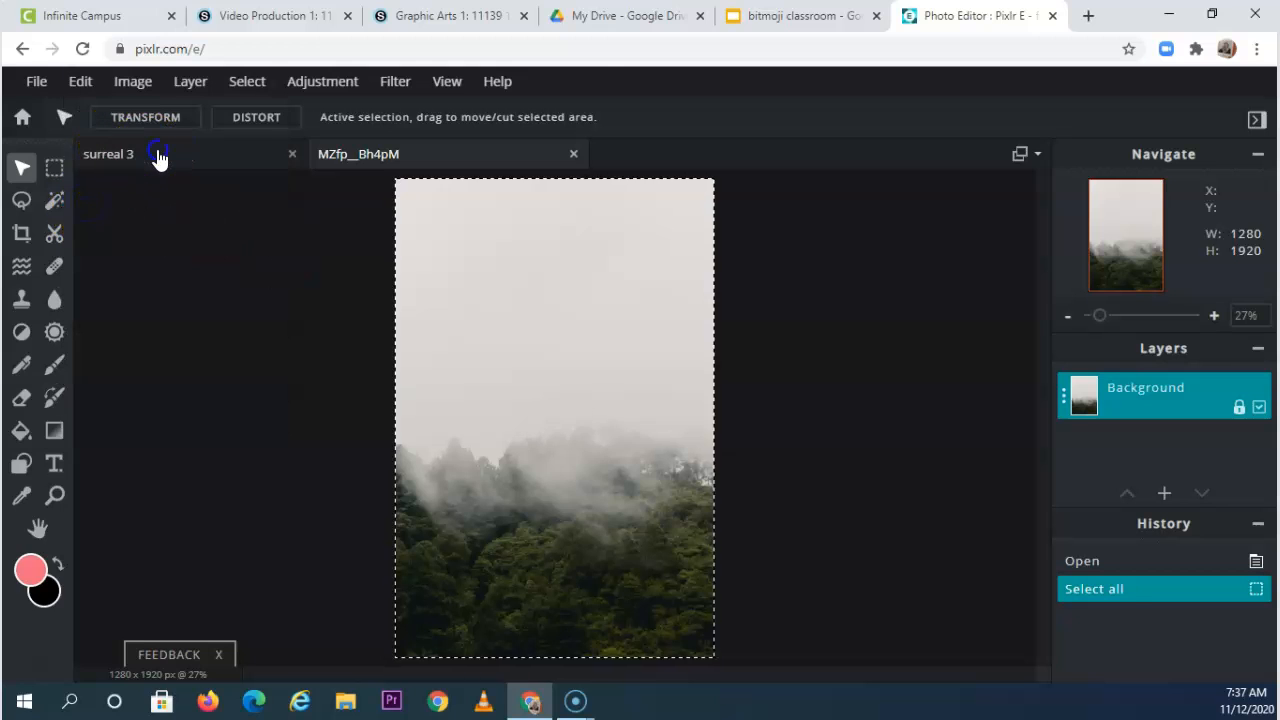
left_click(82, 81)
left_click(149, 247)
Enlarge the pasted forest to about 1544 × 2316 px and turn it upside down, with the trees along the canvas's upper edge.
left_click_drag(676, 600, 730, 662)
left_click_drag(620, 571, 590, 522)
left_click_drag(569, 383, 566, 443)
left_click_drag(549, 228, 551, 446)
left_click(781, 418)
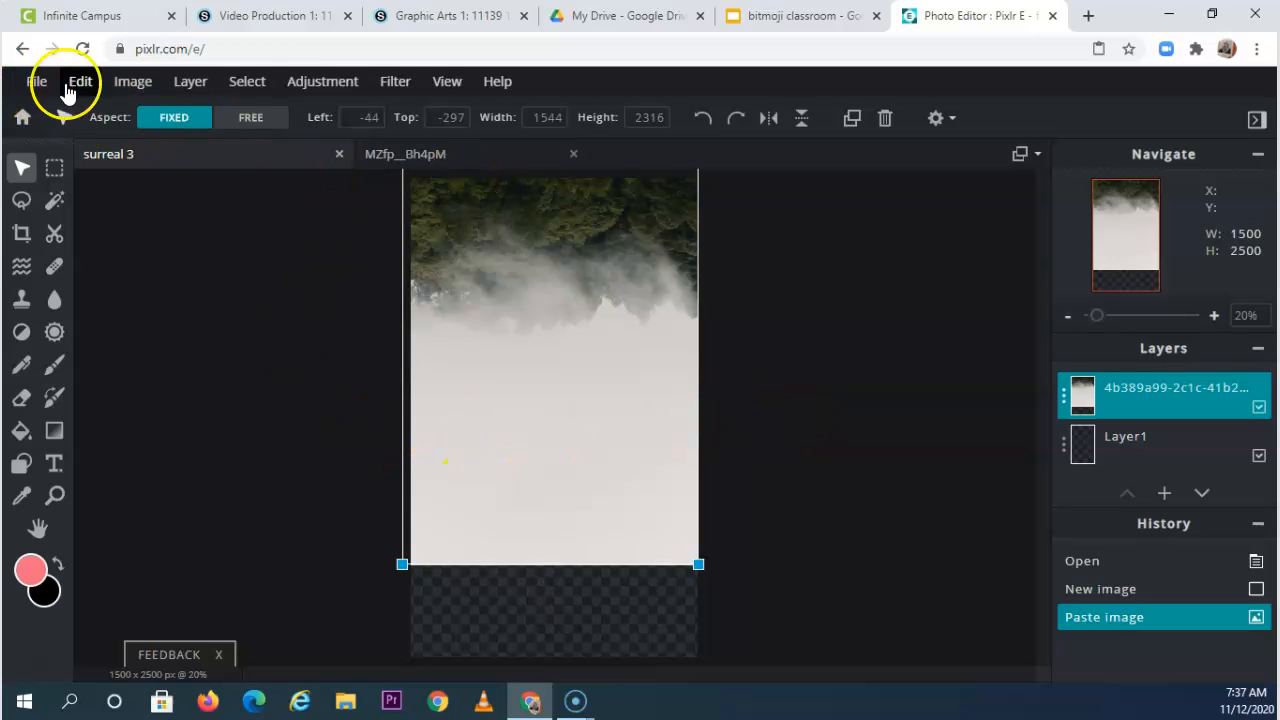
Close the forest source image and search the stock image library for "foggy lake".
left_click(576, 154)
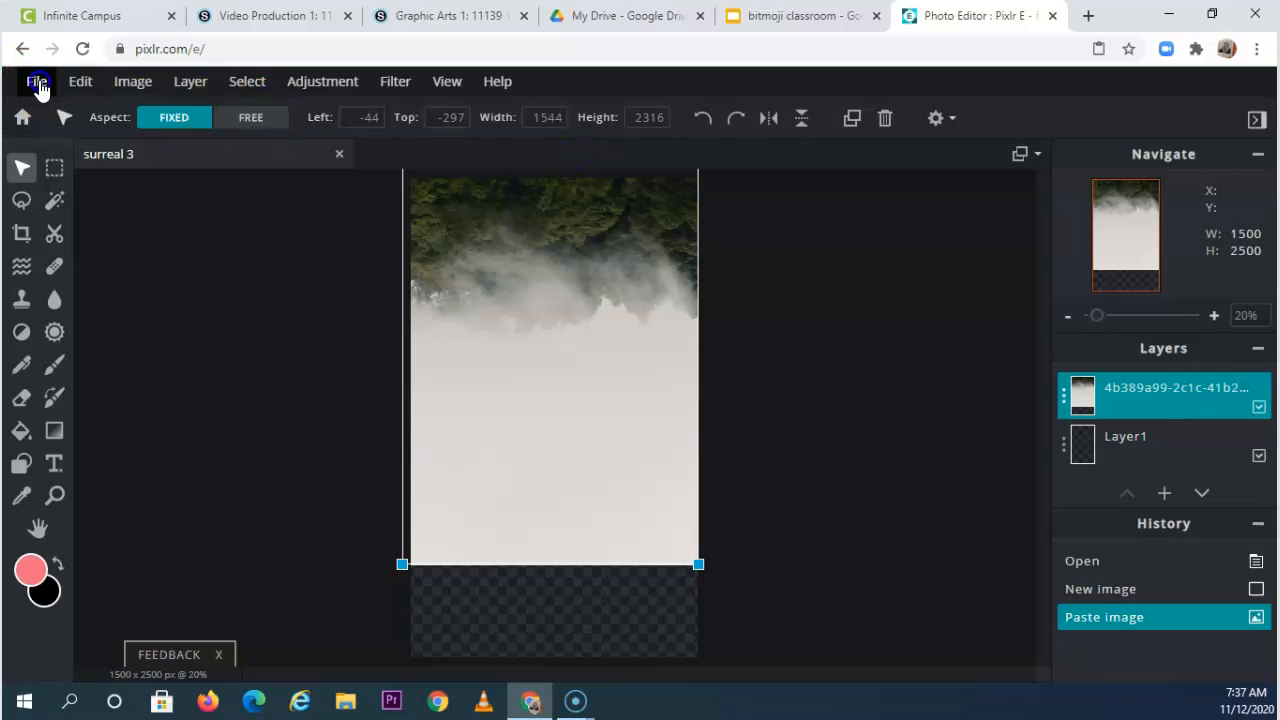
left_click(34, 80)
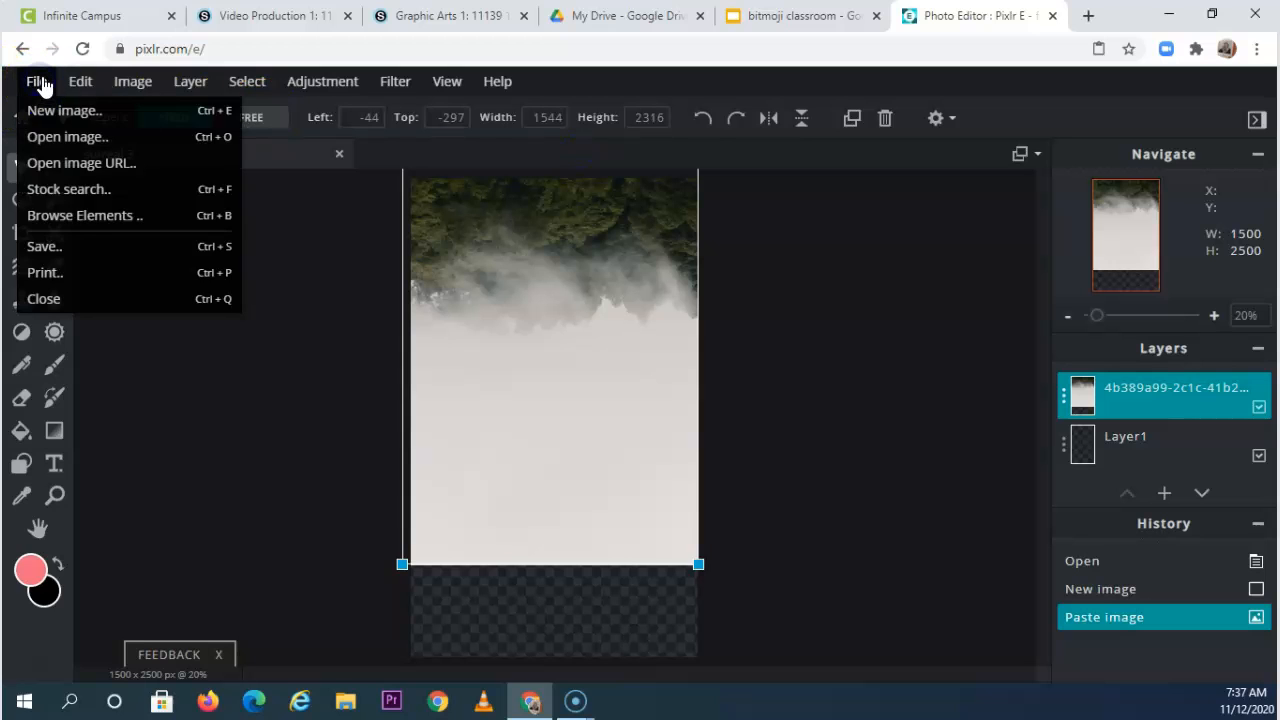
left_click(82, 200)
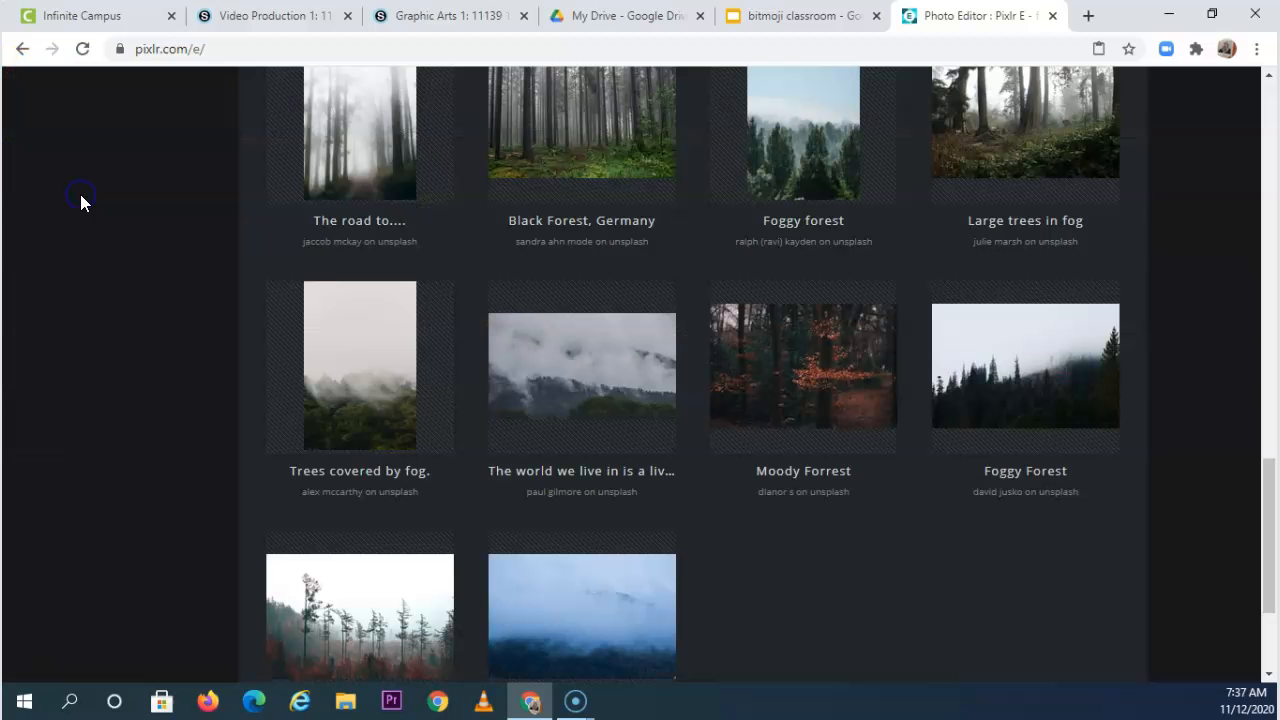
scroll(660, 460, "up", 10)
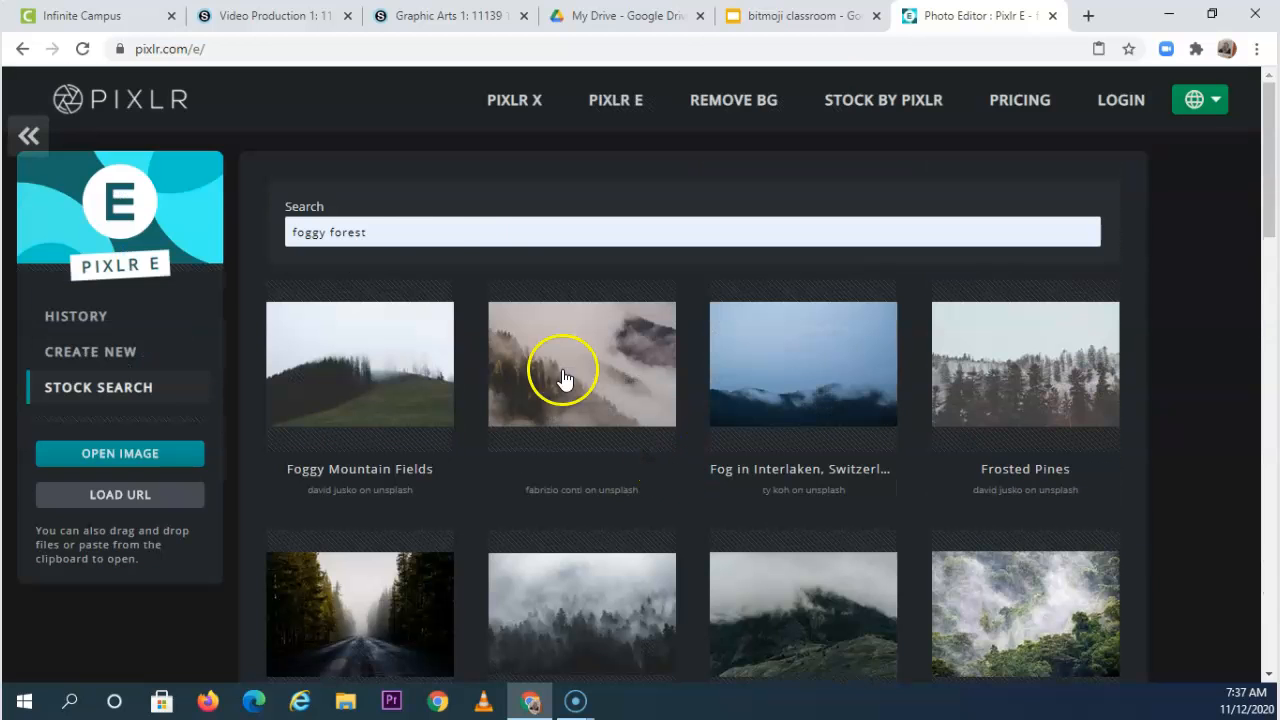
left_click_drag(414, 228, 247, 218)
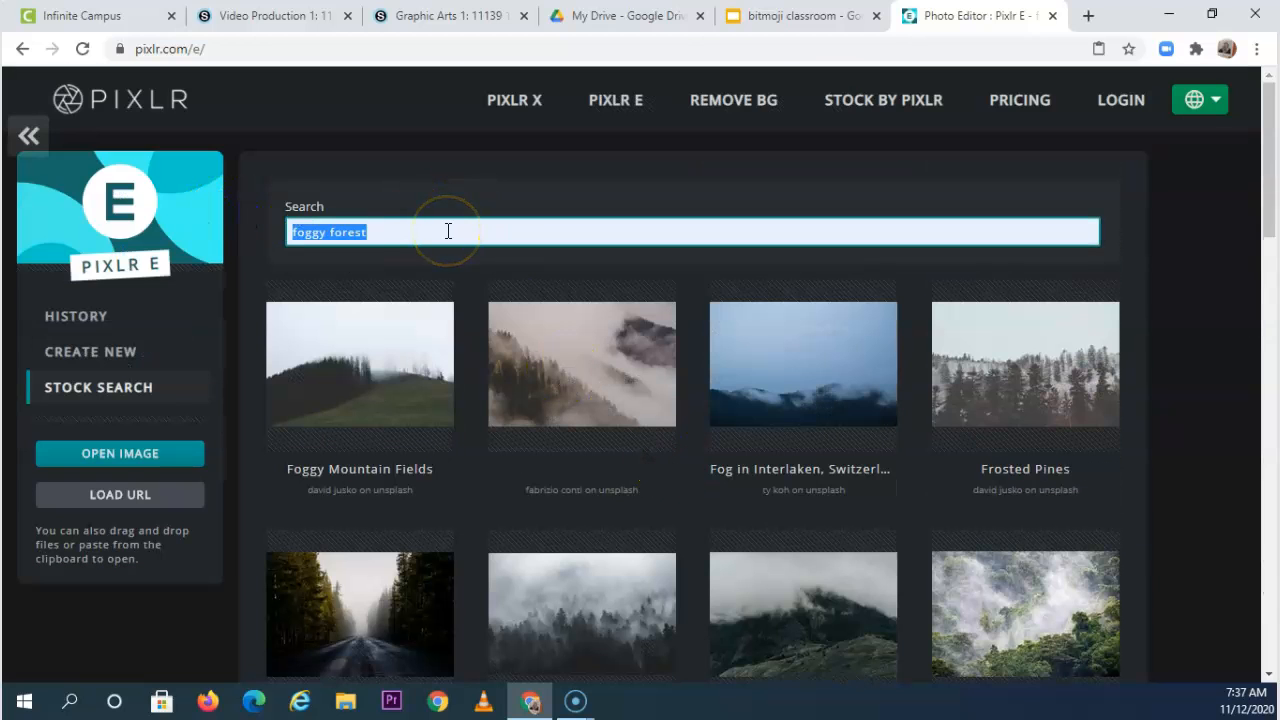
type("fogg")
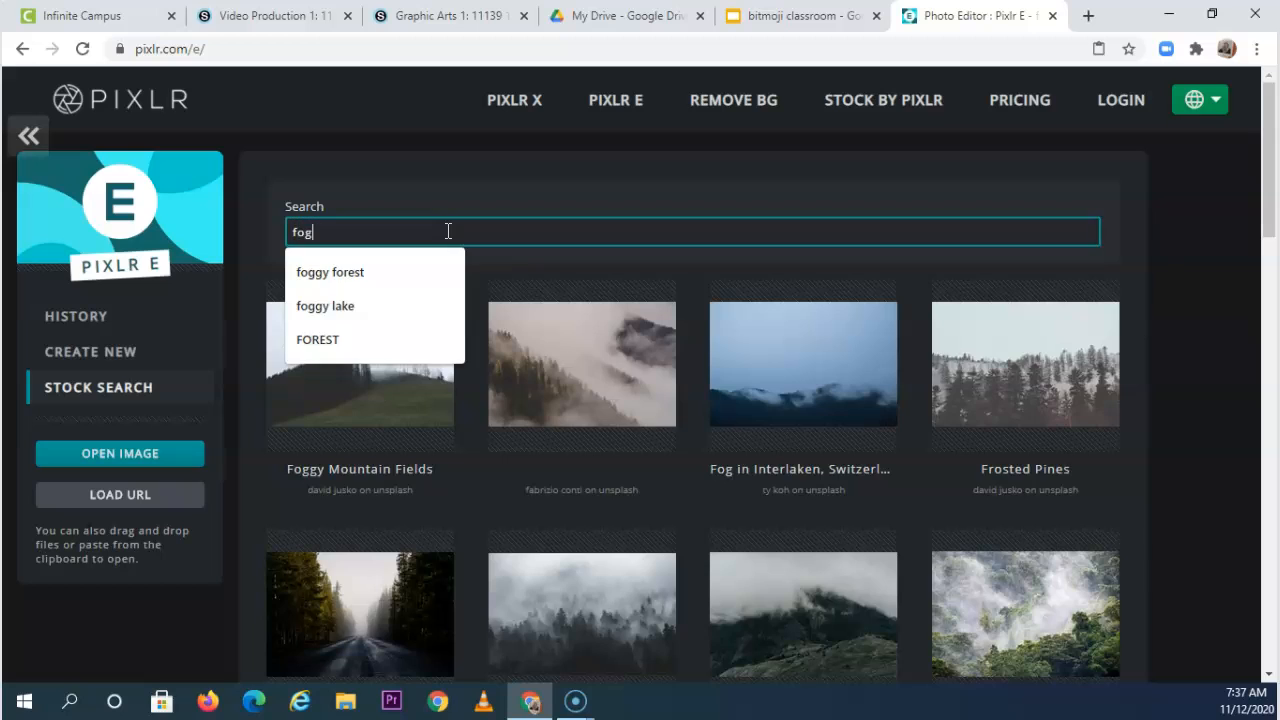
key("Down")
key("Down")
key("Return")
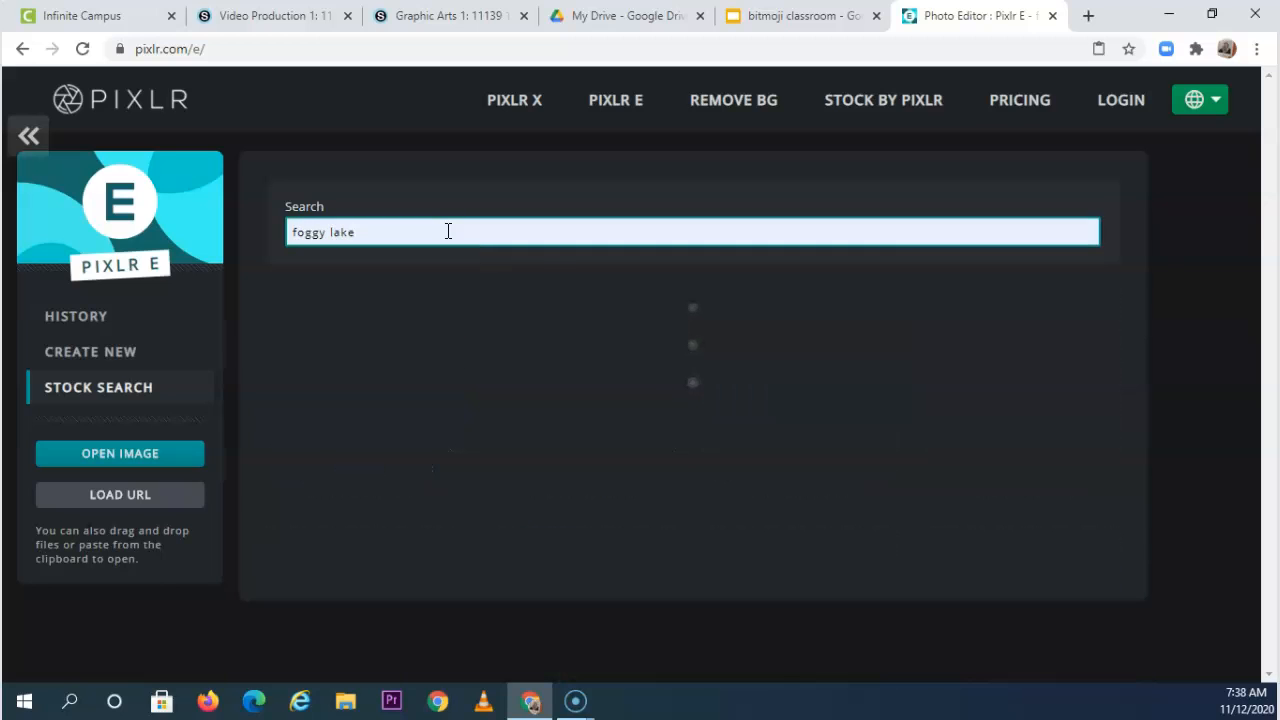
Open the stock photo "Calm Dock" from the foggy lake results at 3732 × 2499 px.
scroll(941, 339, "down", 4)
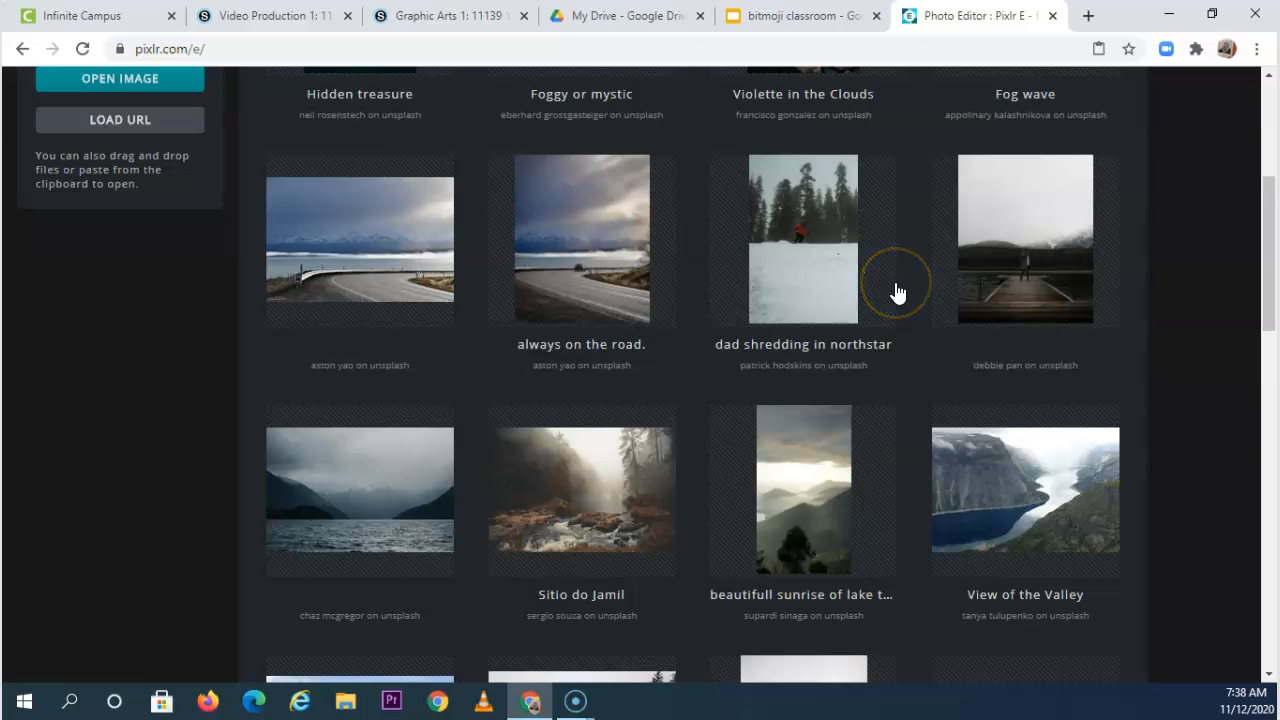
scroll(896, 292, "down", 4)
scroll(887, 285, "down", 2)
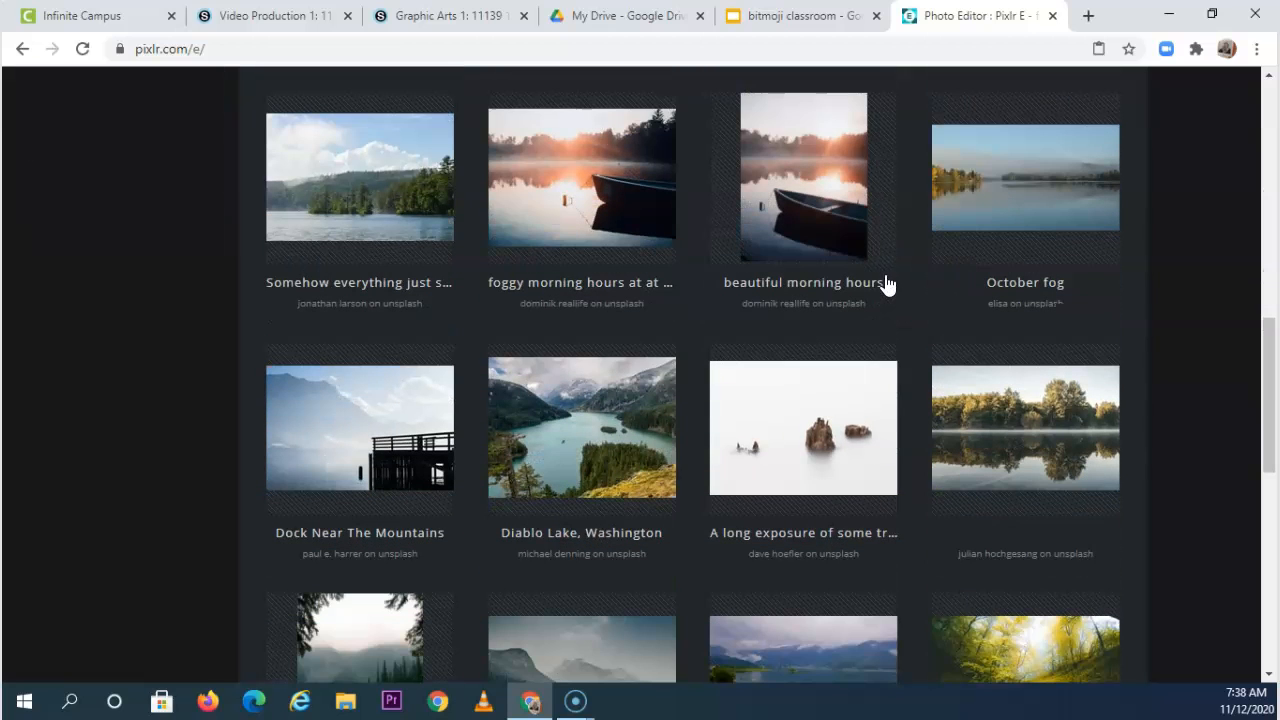
scroll(883, 285, "down", 7)
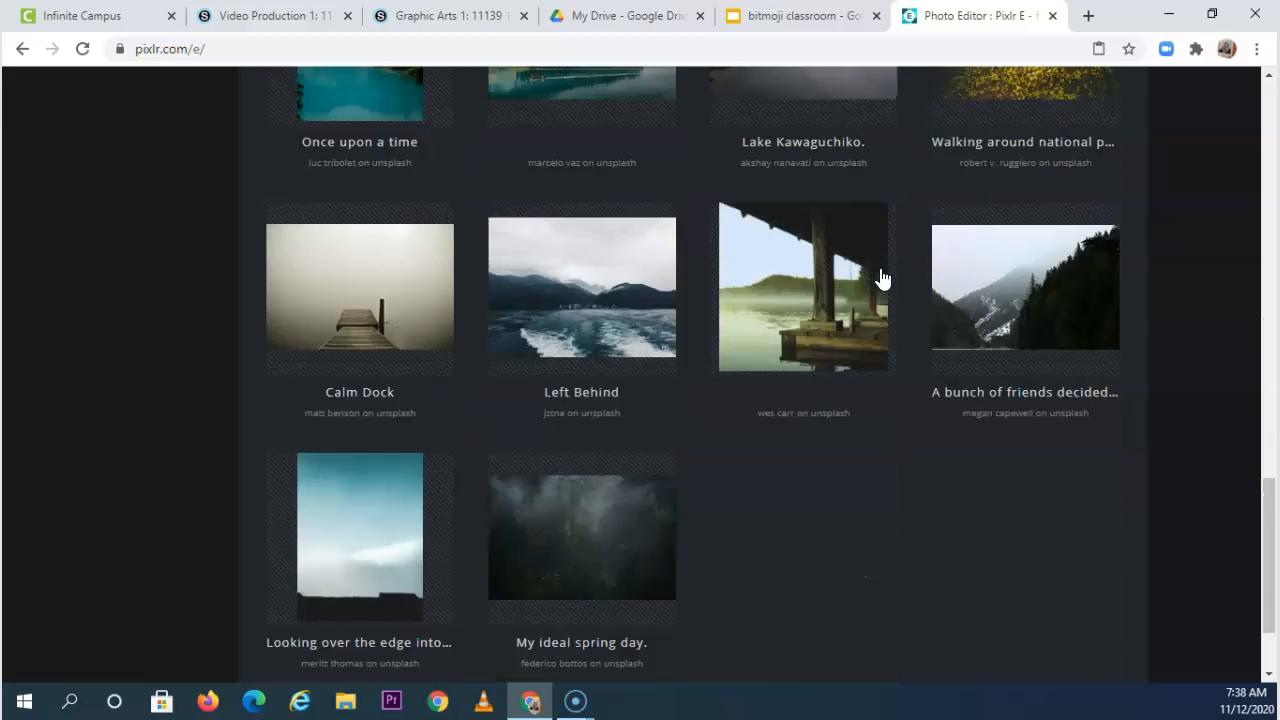
scroll(714, 271, "up", 3)
left_click(388, 522)
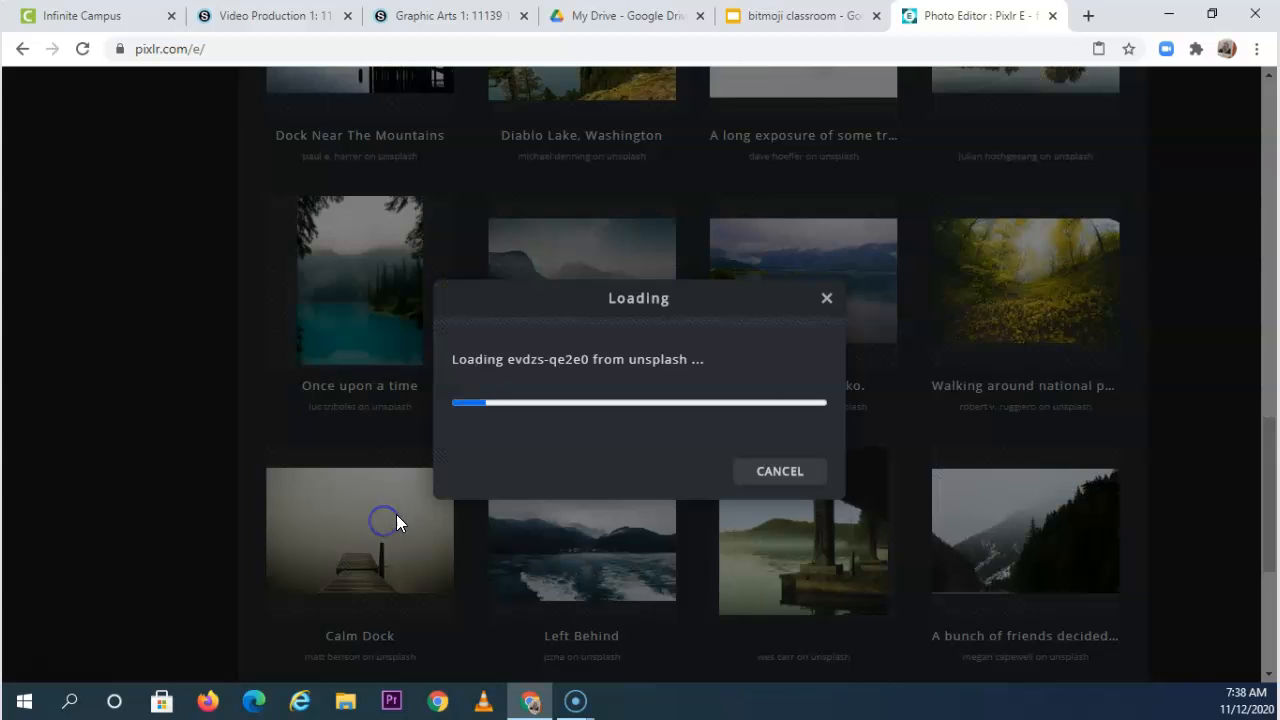
left_click(626, 402)
left_click(510, 405)
left_click(783, 560)
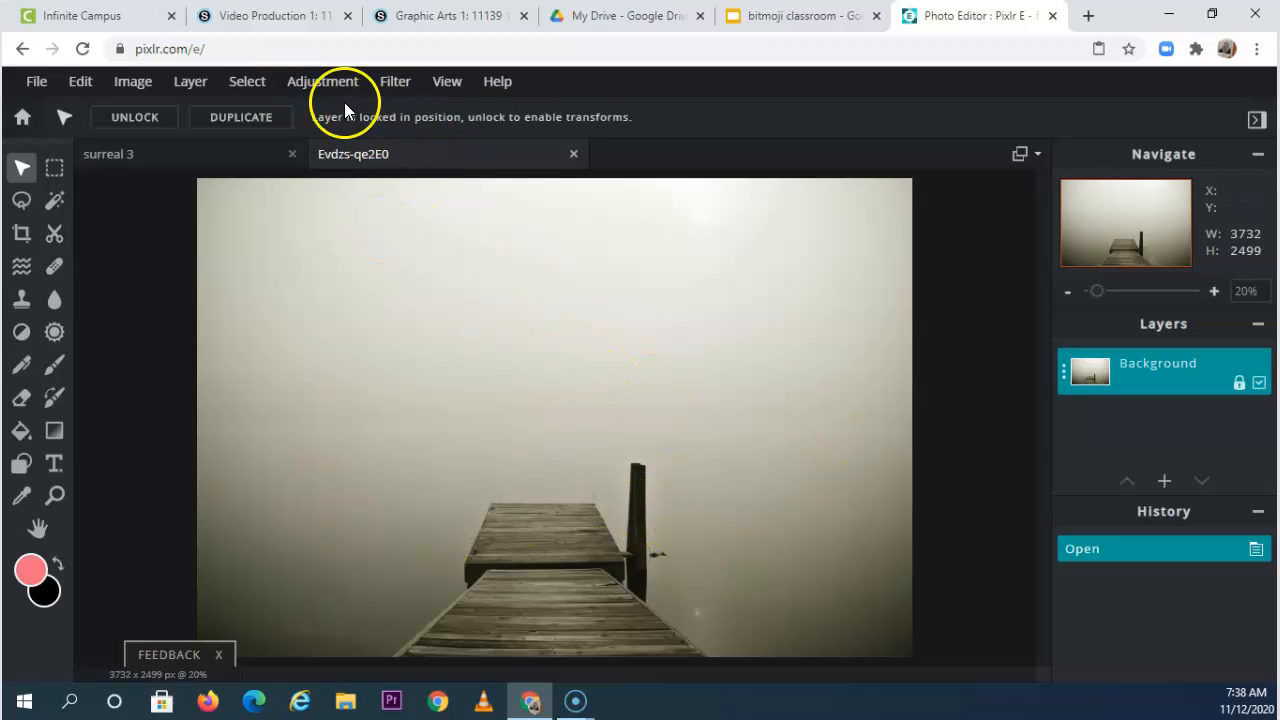
Copy the entire dock photo and paste it into the surreal 3 image.
left_click(335, 90)
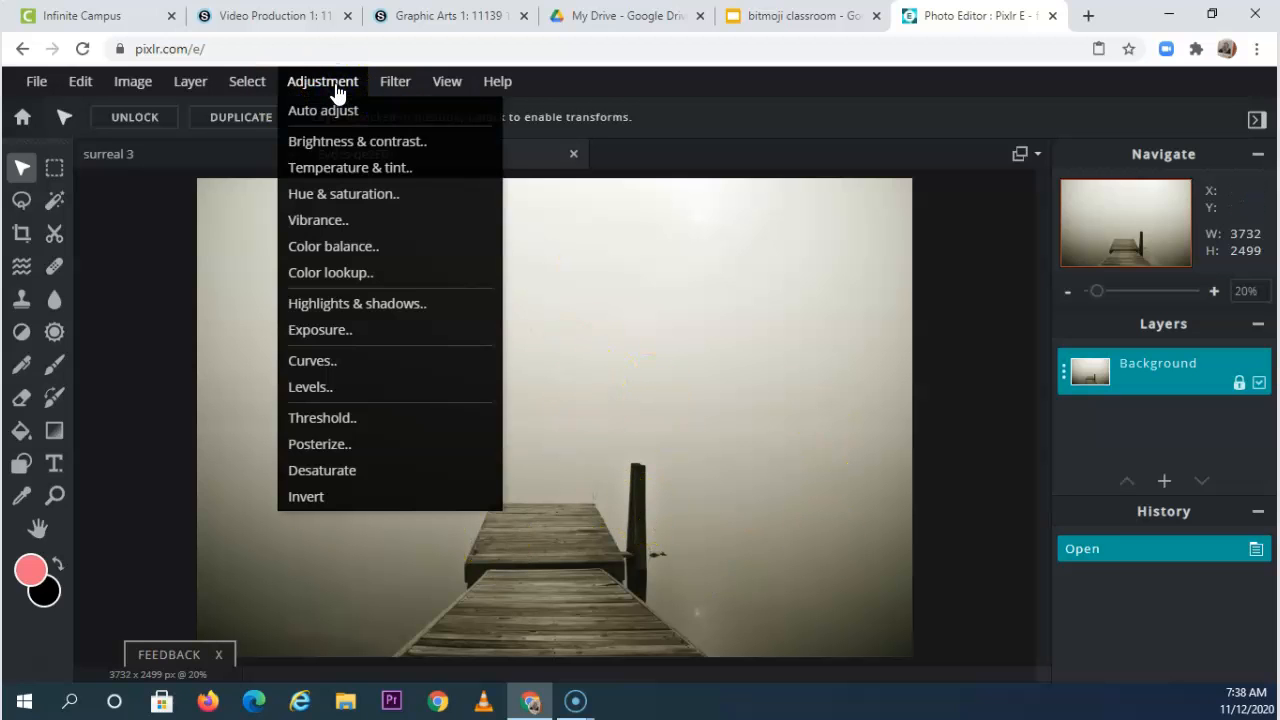
left_click(247, 84)
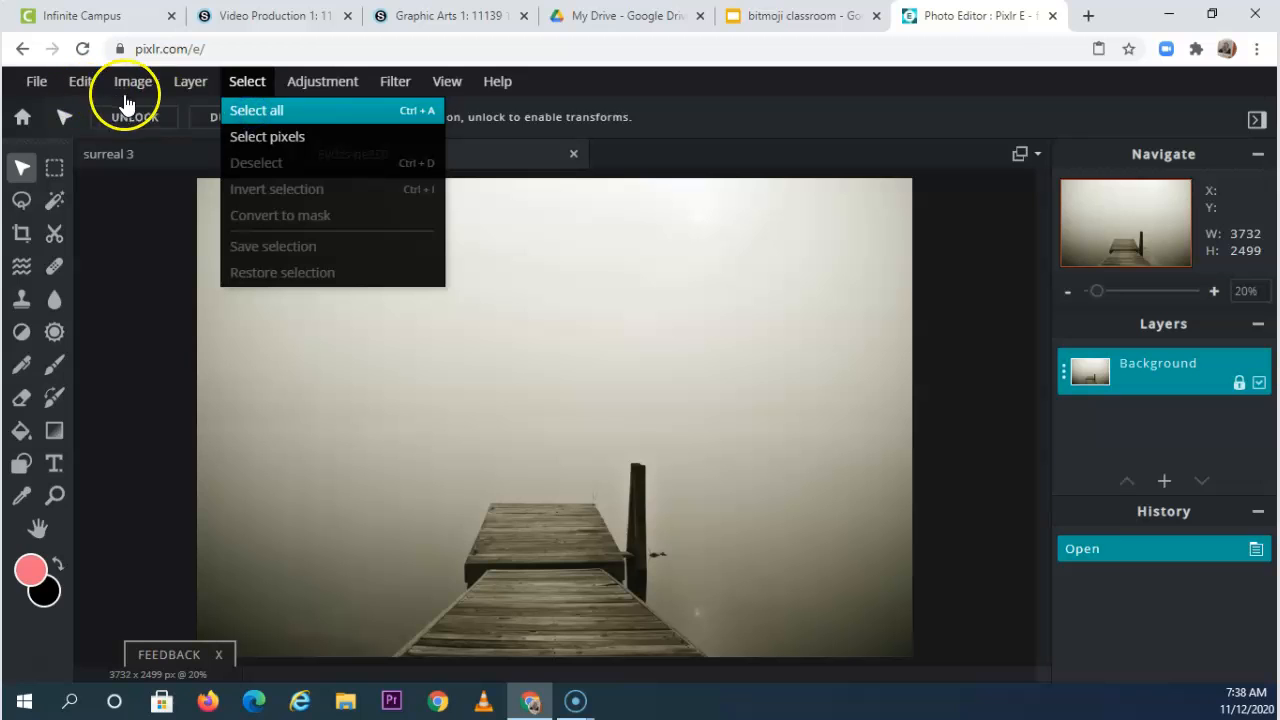
left_click(300, 110)
left_click(78, 84)
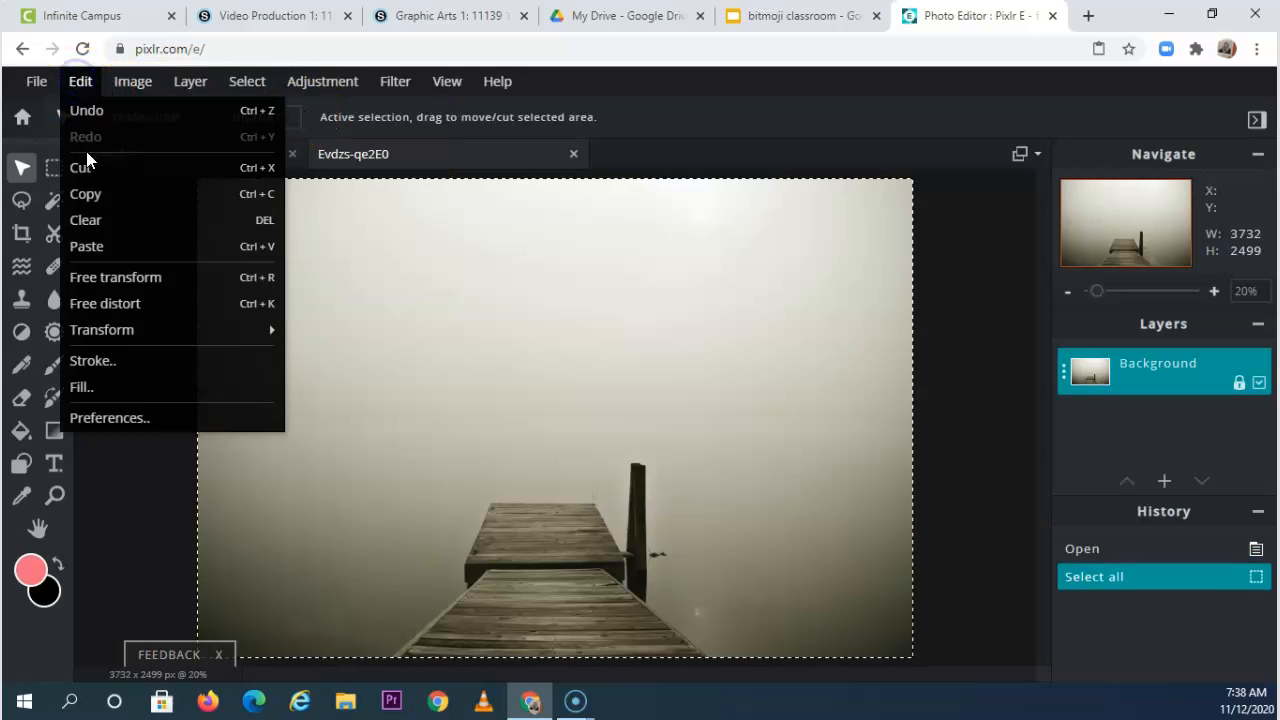
left_click(100, 193)
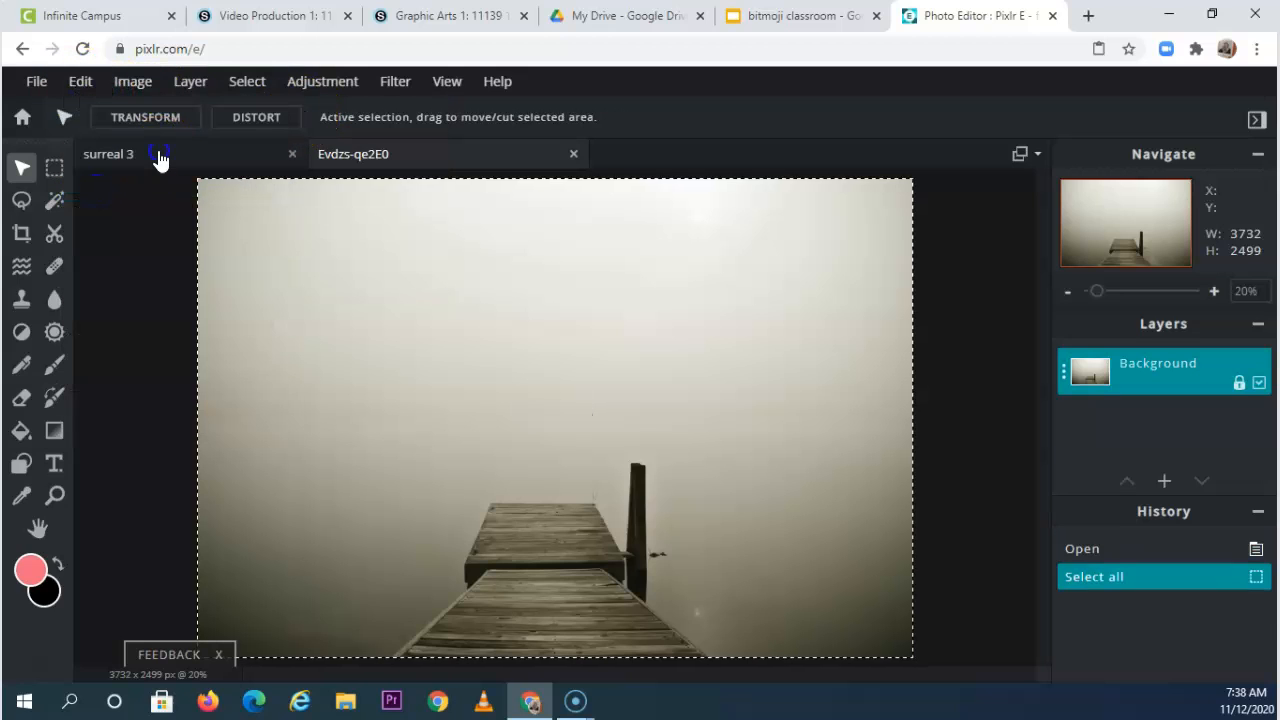
left_click(160, 157)
key("ctrl+v")
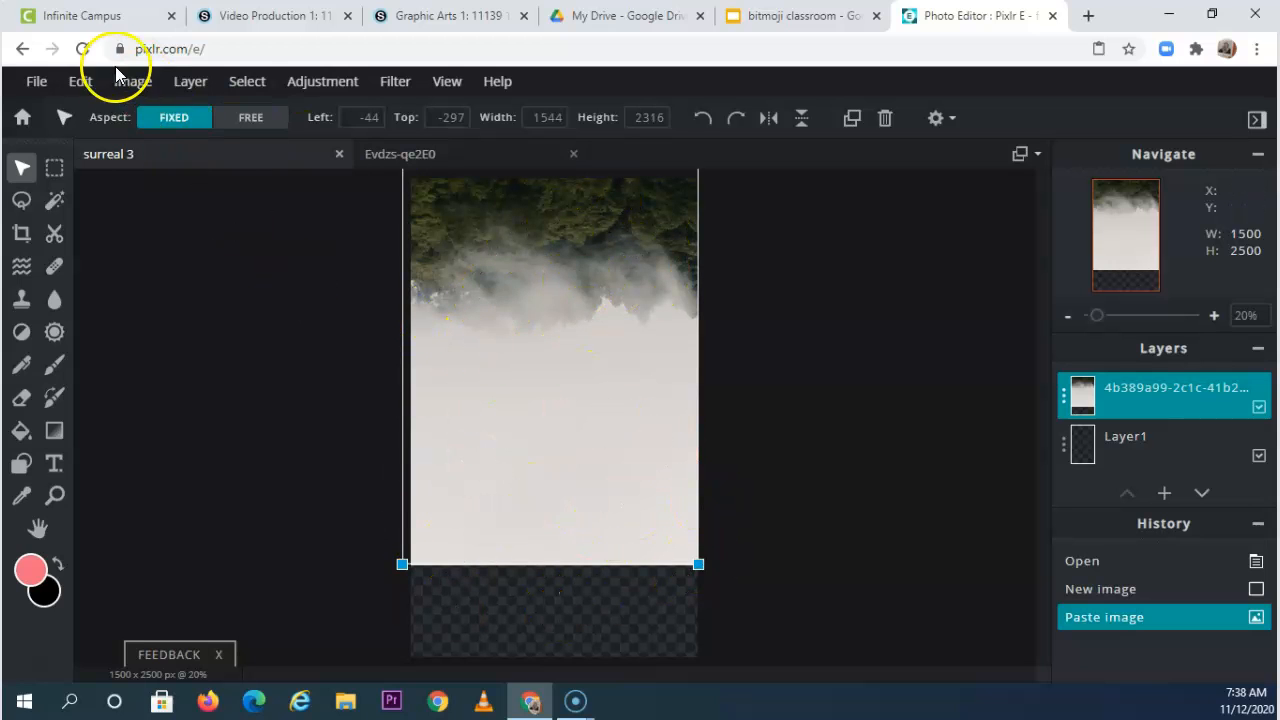
left_click(80, 81)
left_click(110, 248)
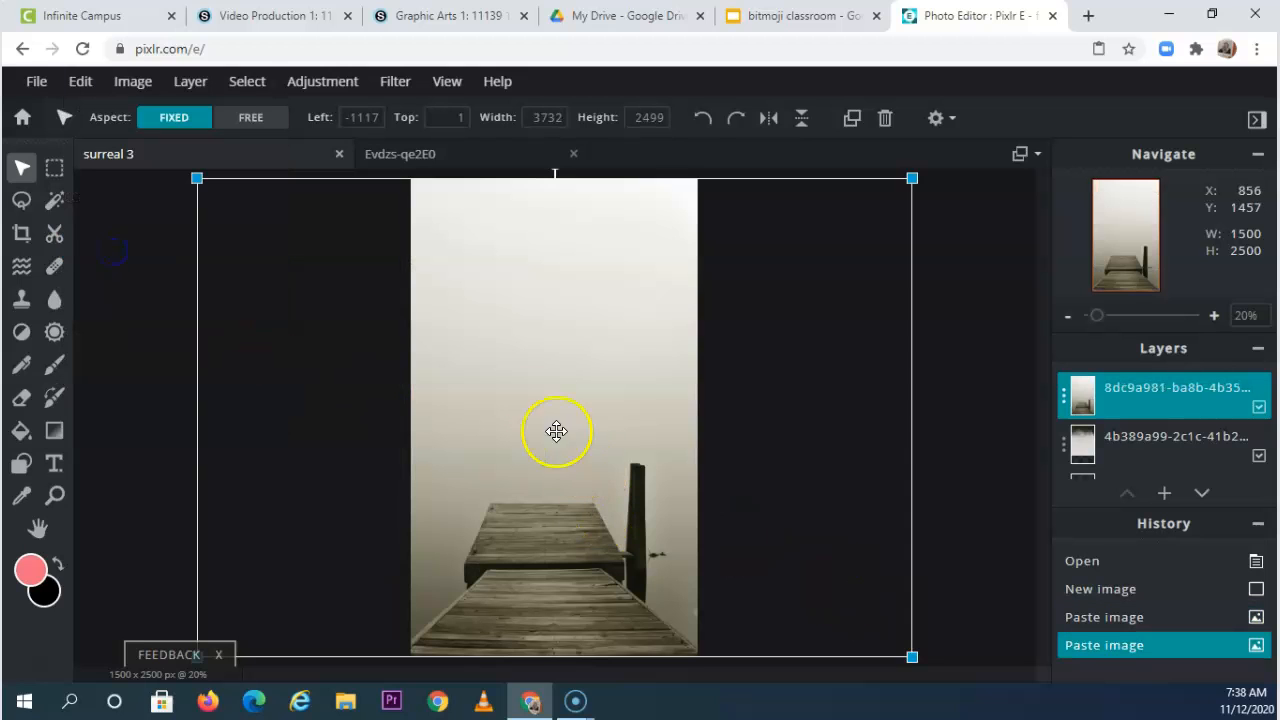
Shrink the pasted dock to about 1829 × 1225 px and centre it along the canvas's lower edge.
left_click_drag(197, 179, 451, 469)
left_click_drag(657, 517, 566, 511)
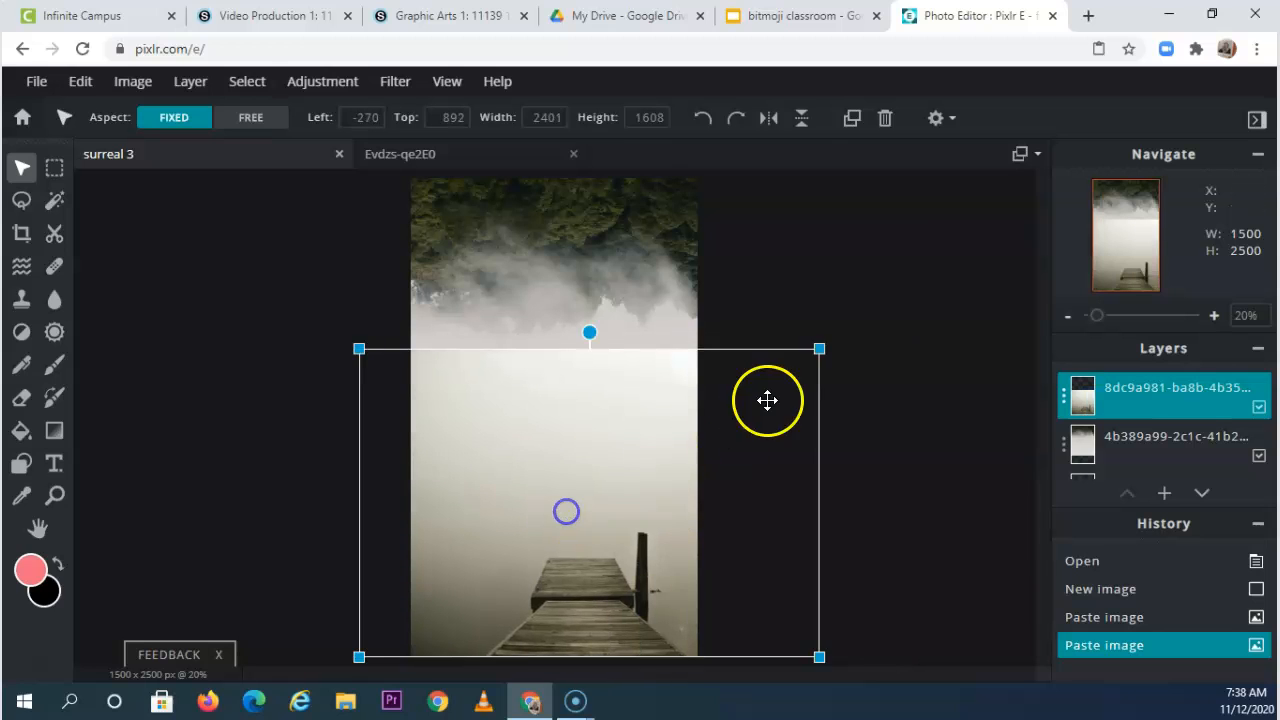
left_click_drag(820, 349, 723, 414)
left_click_drag(623, 457, 588, 531)
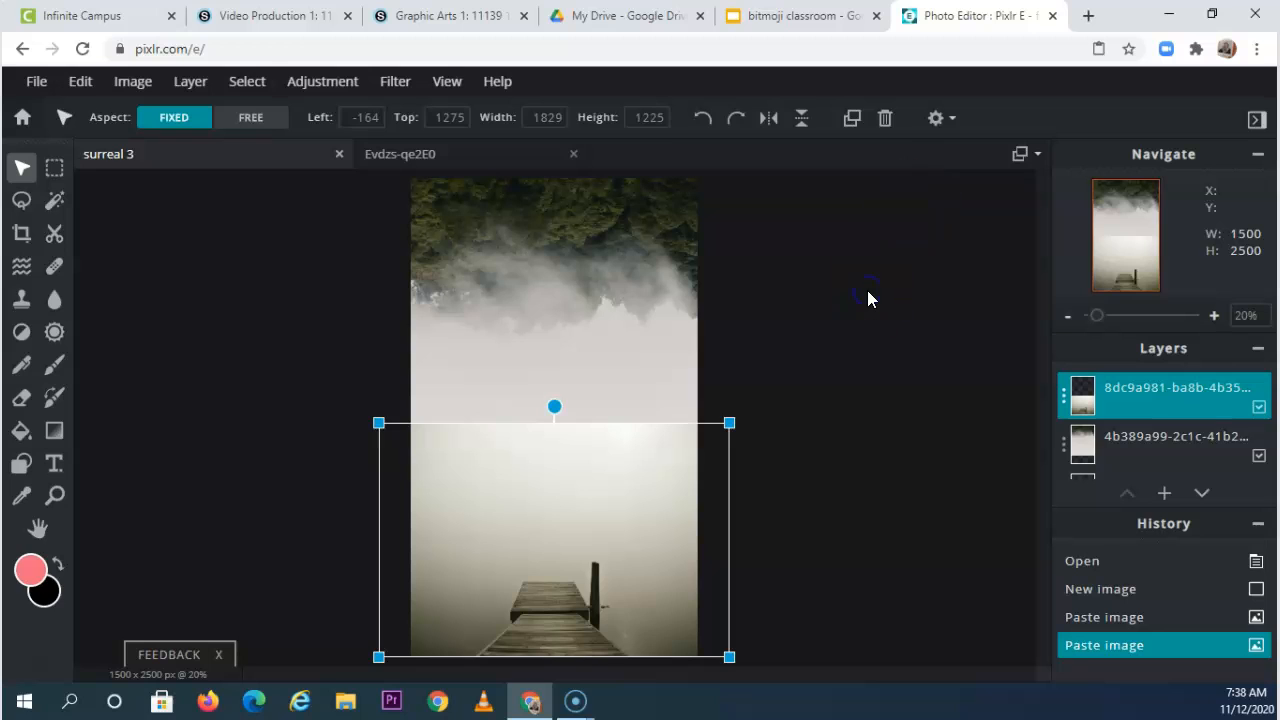
left_click(867, 291)
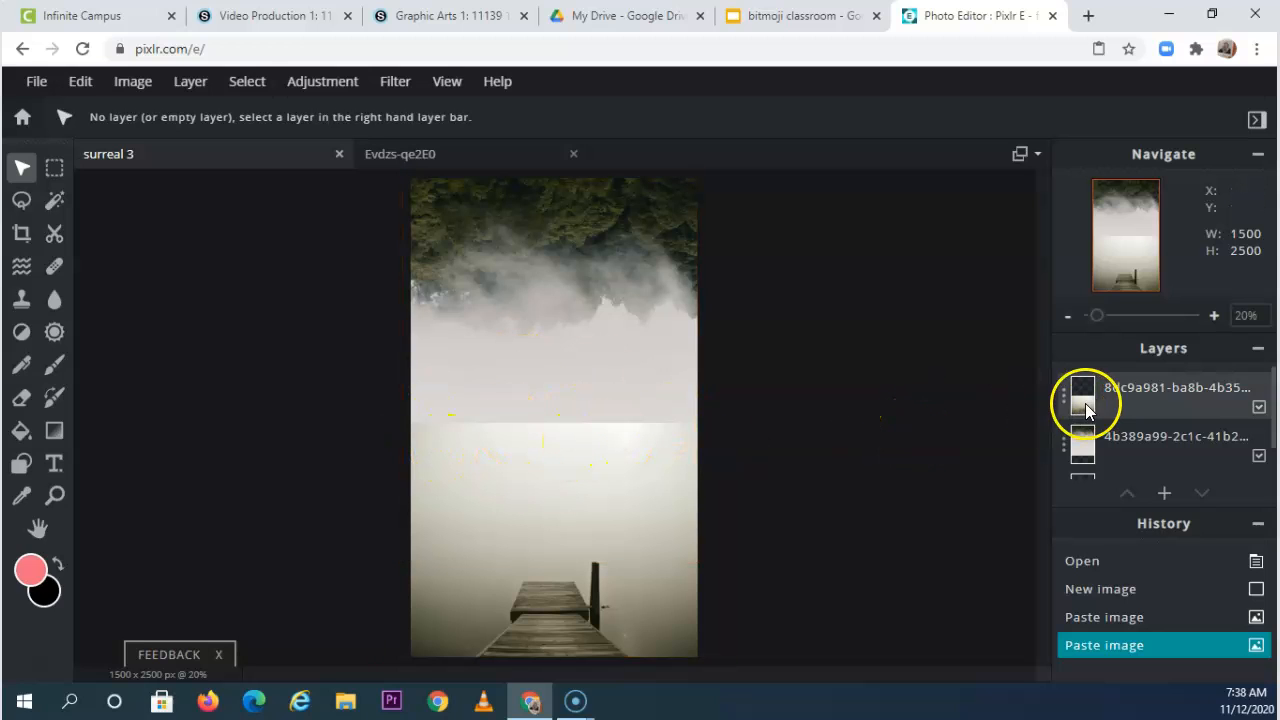
Set up the Eraser on the dock layer with a soft brush of about 638 px and 60% softness.
left_click(21, 398)
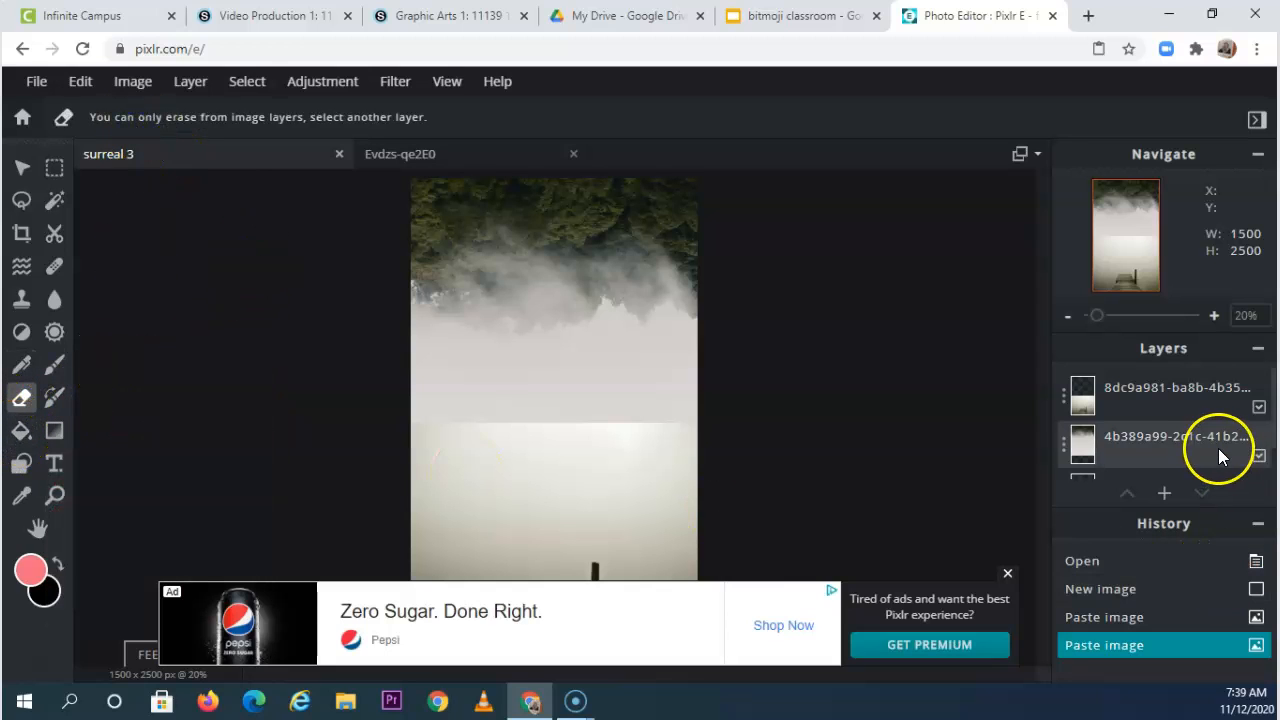
left_click(1186, 438)
left_click(1175, 406)
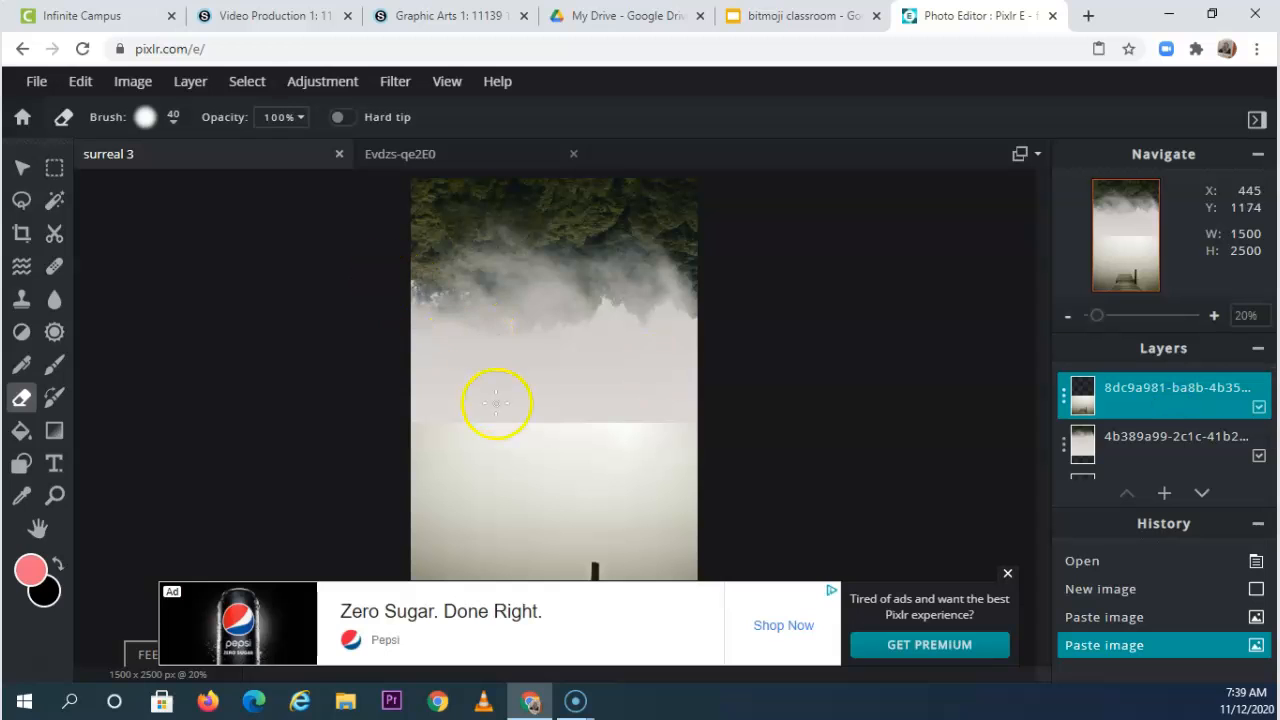
left_click(1008, 573)
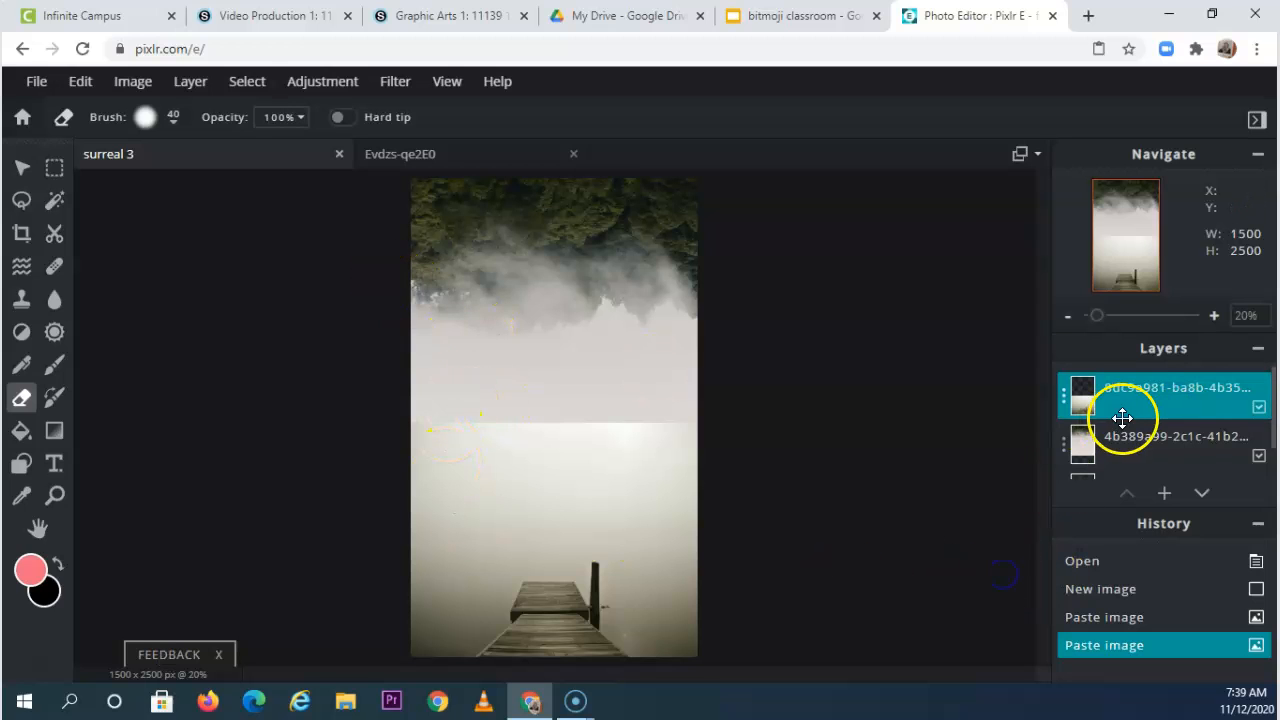
left_click(146, 118)
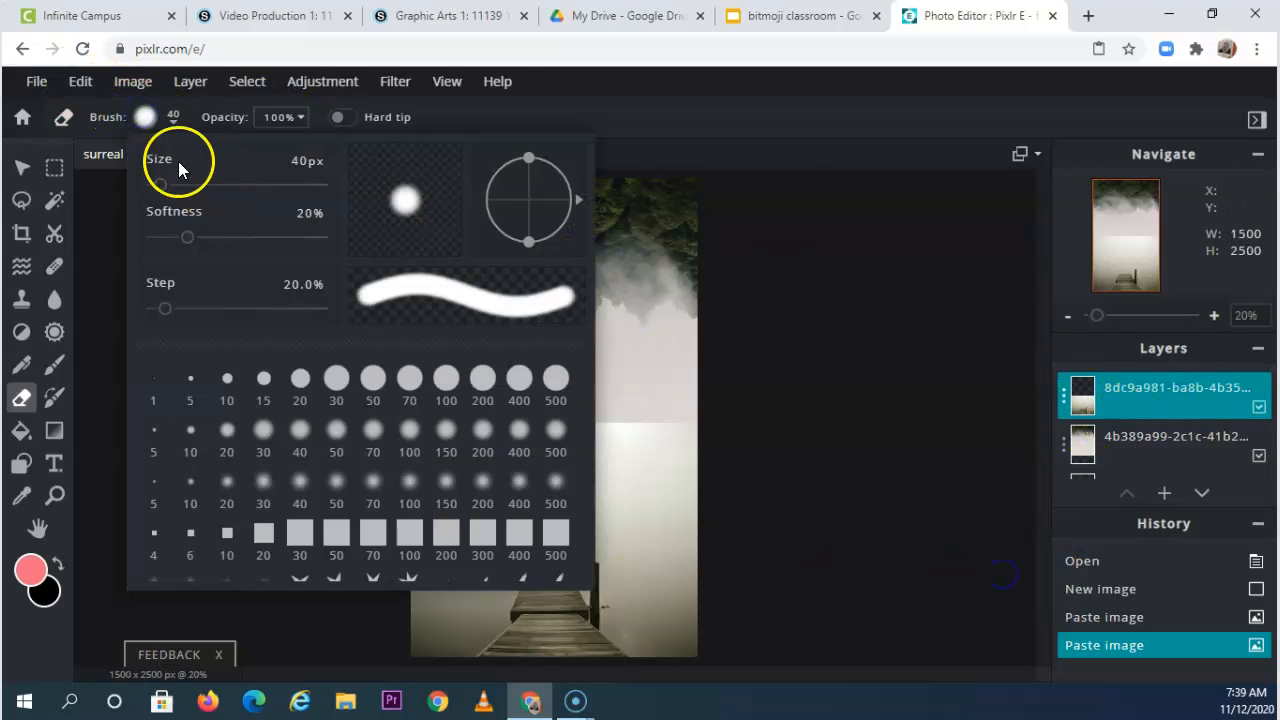
left_click_drag(160, 185, 260, 196)
left_click_drag(181, 226, 256, 250)
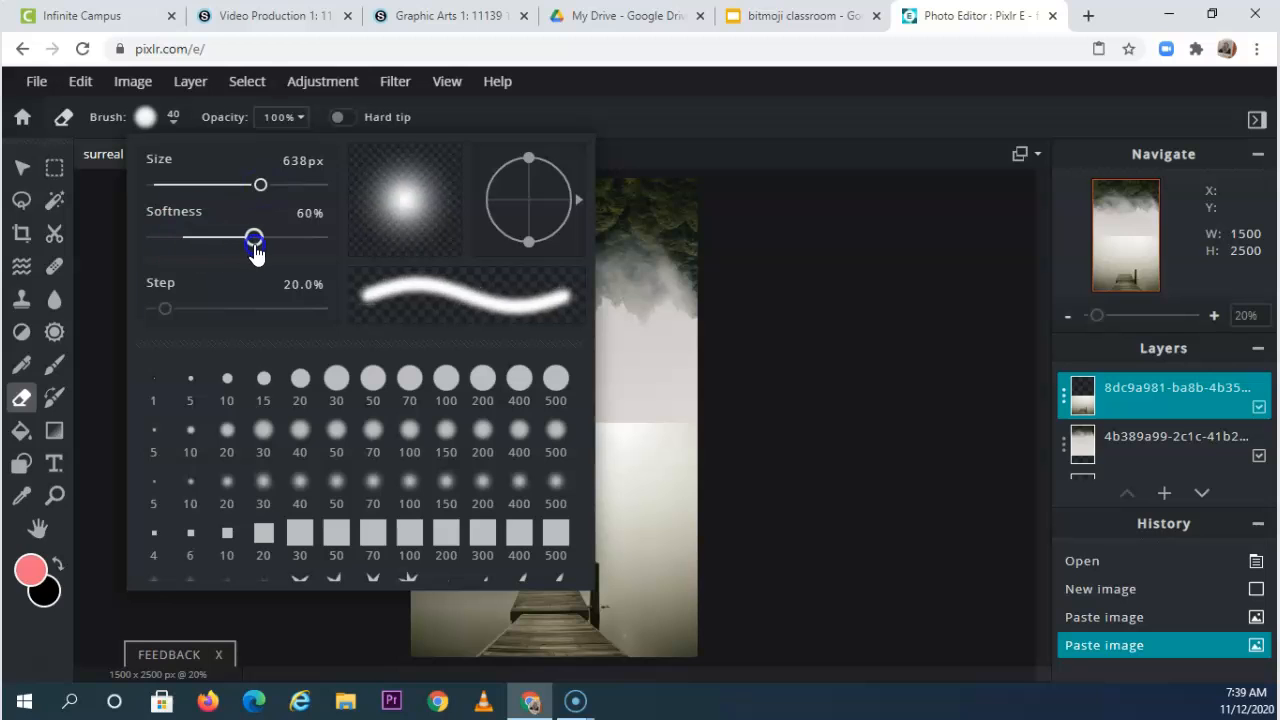
left_click(776, 322)
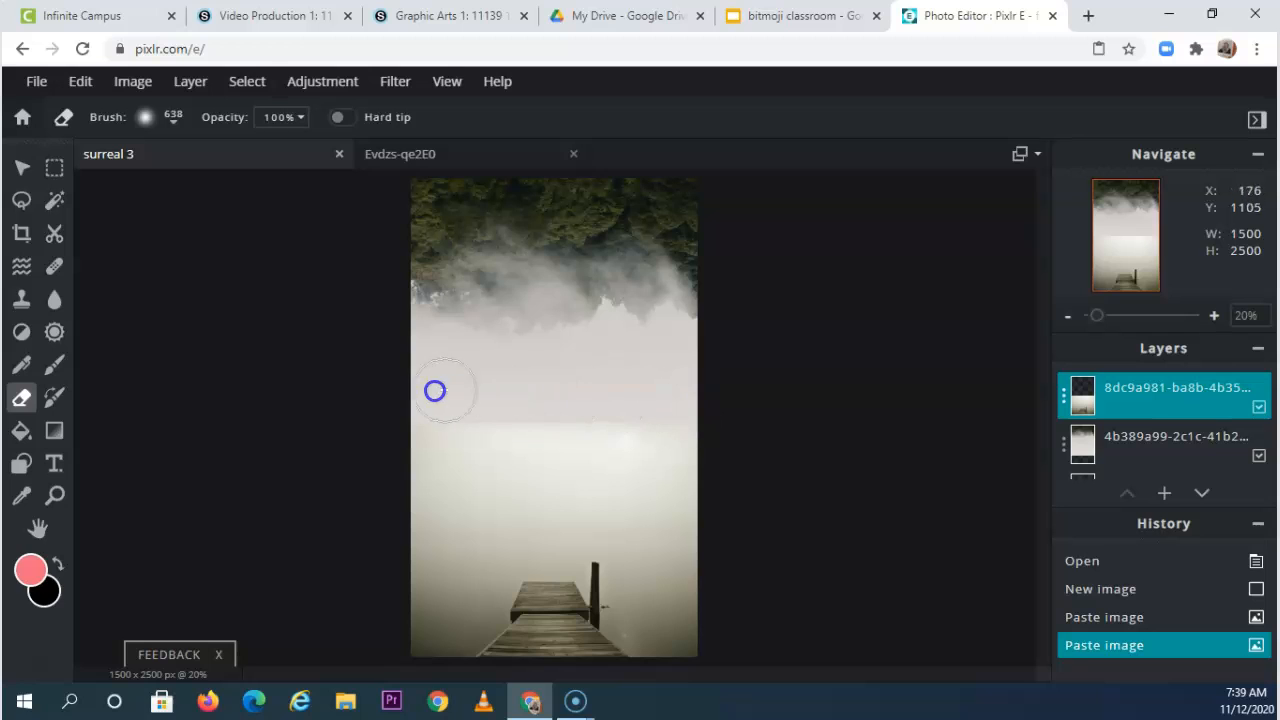
Erase the dock layer's hard upper edge across the canvas to blend it into the forest fog.
left_click_drag(440, 425, 822, 412)
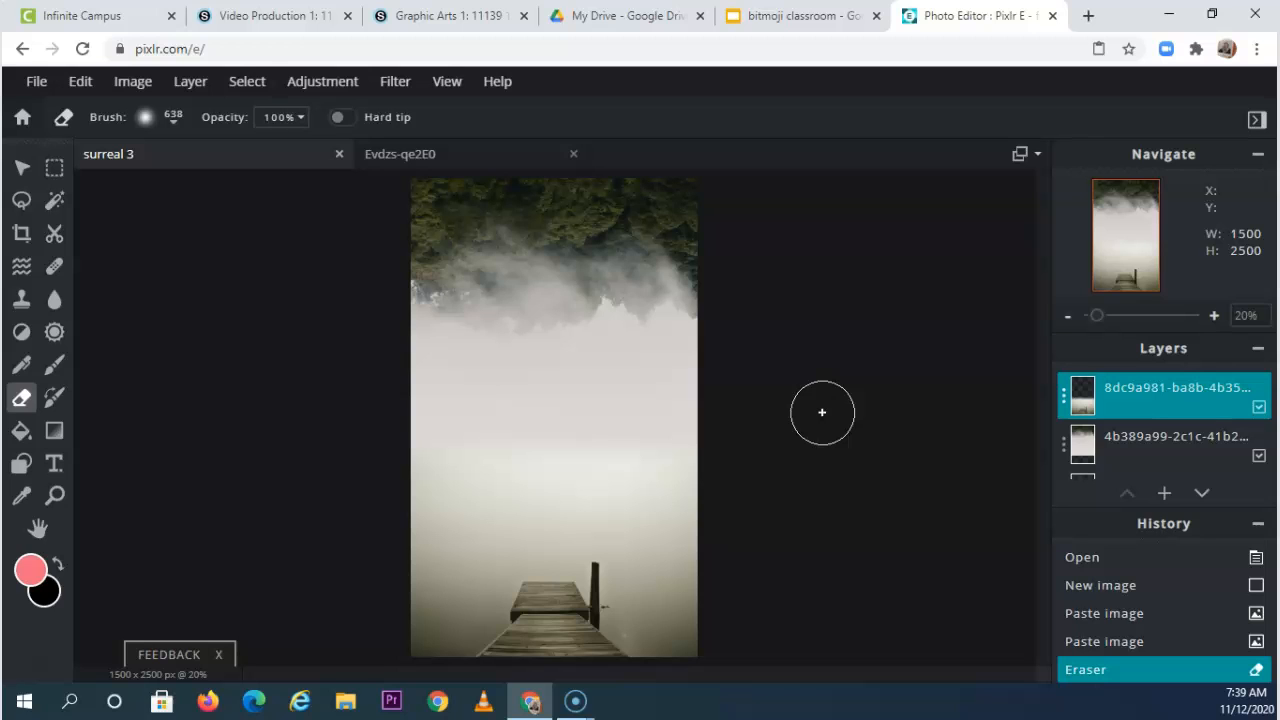
mouse_move(712, 407)
left_mouse_down()
mouse_move(695, 440)
mouse_move(625, 443)
mouse_move(683, 389)
mouse_move(583, 422)
mouse_move(666, 388)
mouse_move(557, 494)
mouse_move(480, 421)
mouse_move(581, 409)
mouse_move(449, 465)
mouse_move(502, 372)
left_mouse_up()
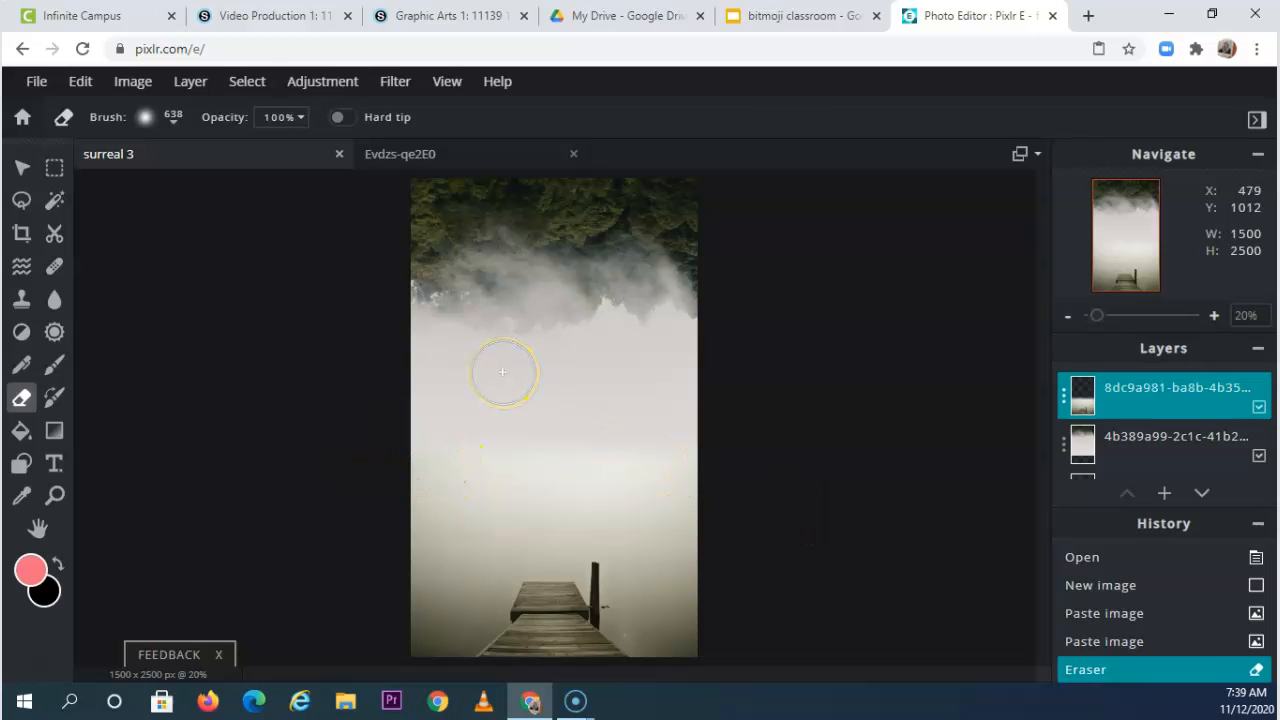
mouse_move(588, 324)
left_mouse_down()
mouse_move(577, 291)
mouse_move(663, 380)
mouse_move(602, 571)
mouse_move(613, 572)
mouse_move(562, 561)
mouse_move(536, 582)
left_mouse_up()
Switch to the surreal work sheet template in Google Docs and review the suggested subjects fear, war and politics.
left_click(466, 549)
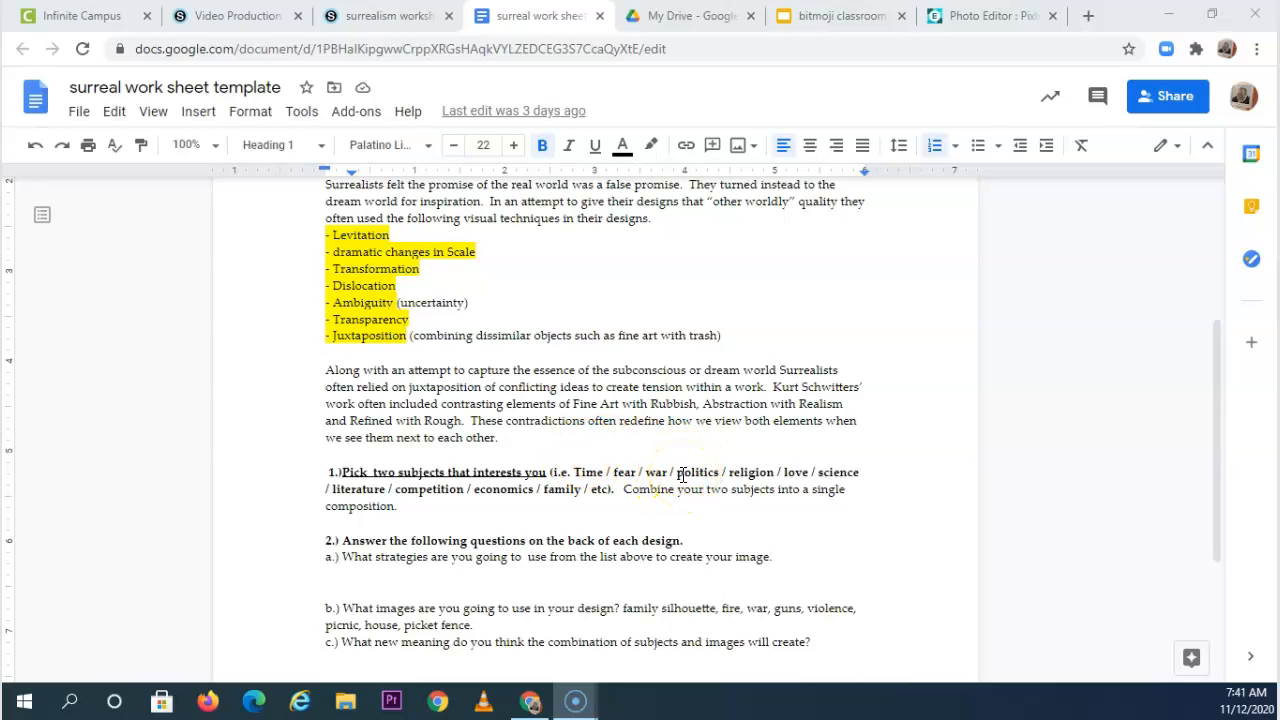
double_click(628, 470)
left_click_drag(632, 470, 665, 472)
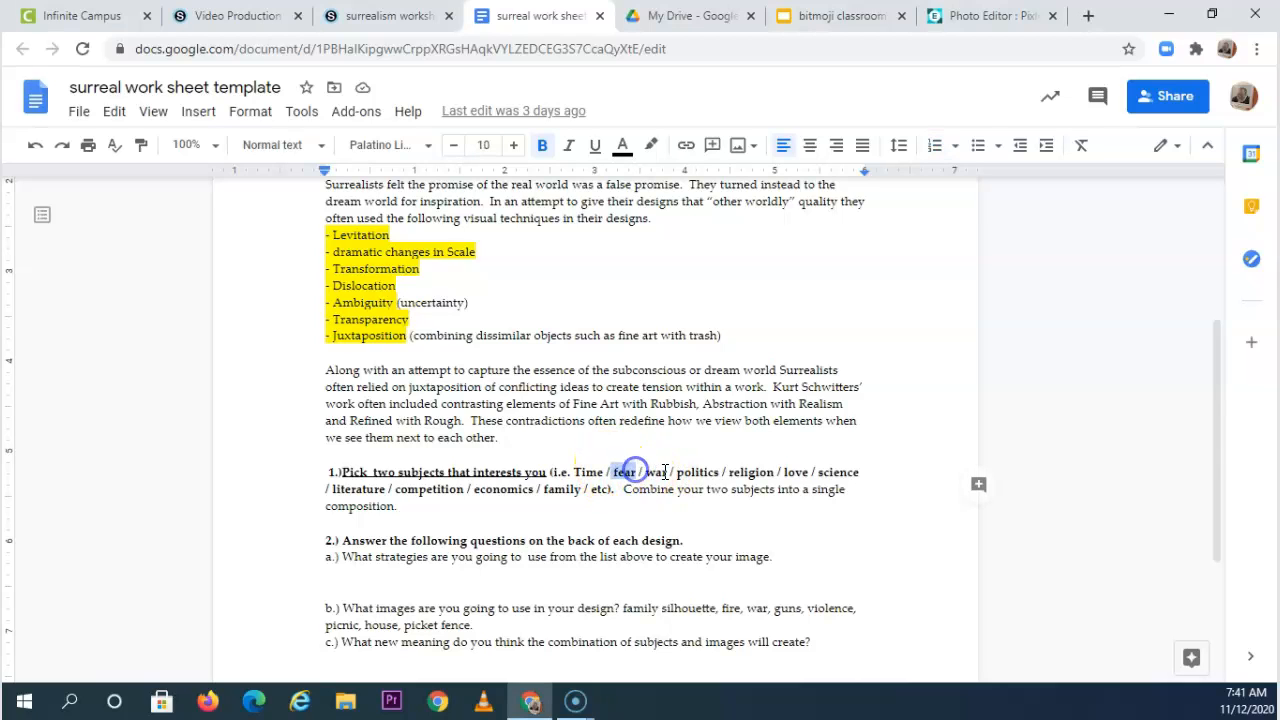
double_click(716, 474)
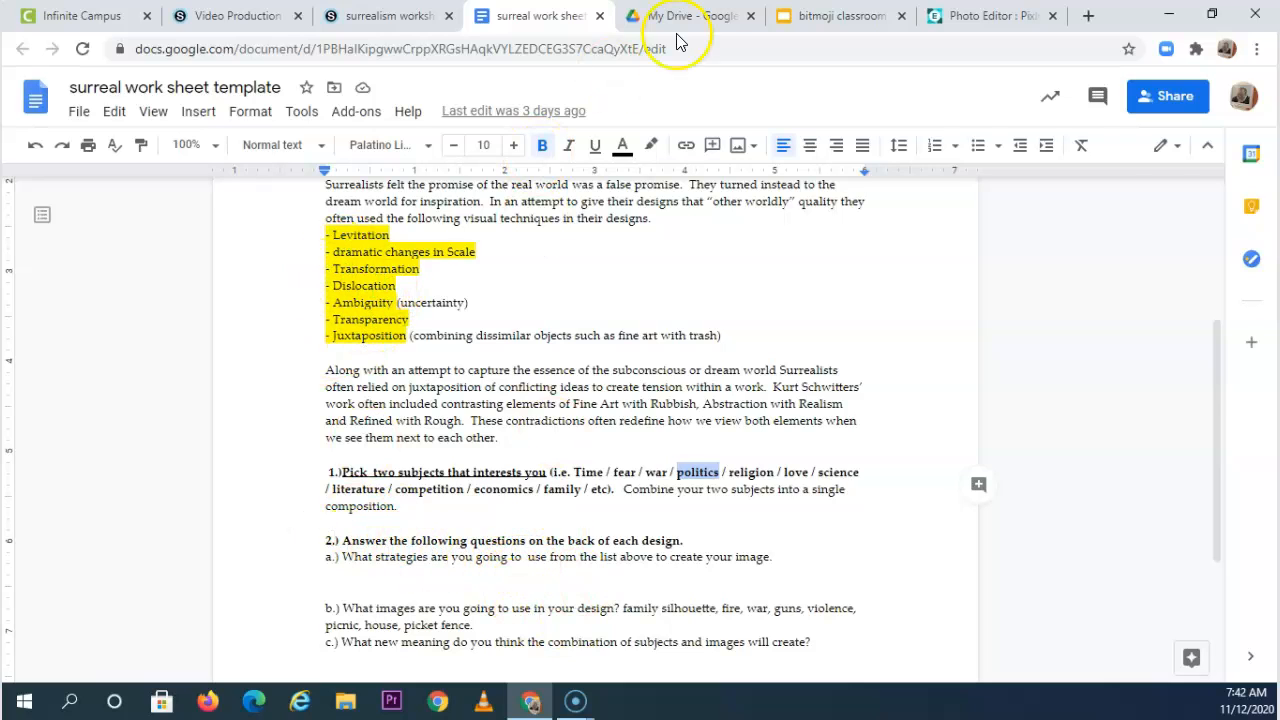
Return to Pixlr E and search the stock image library for "politics".
left_click(975, 15)
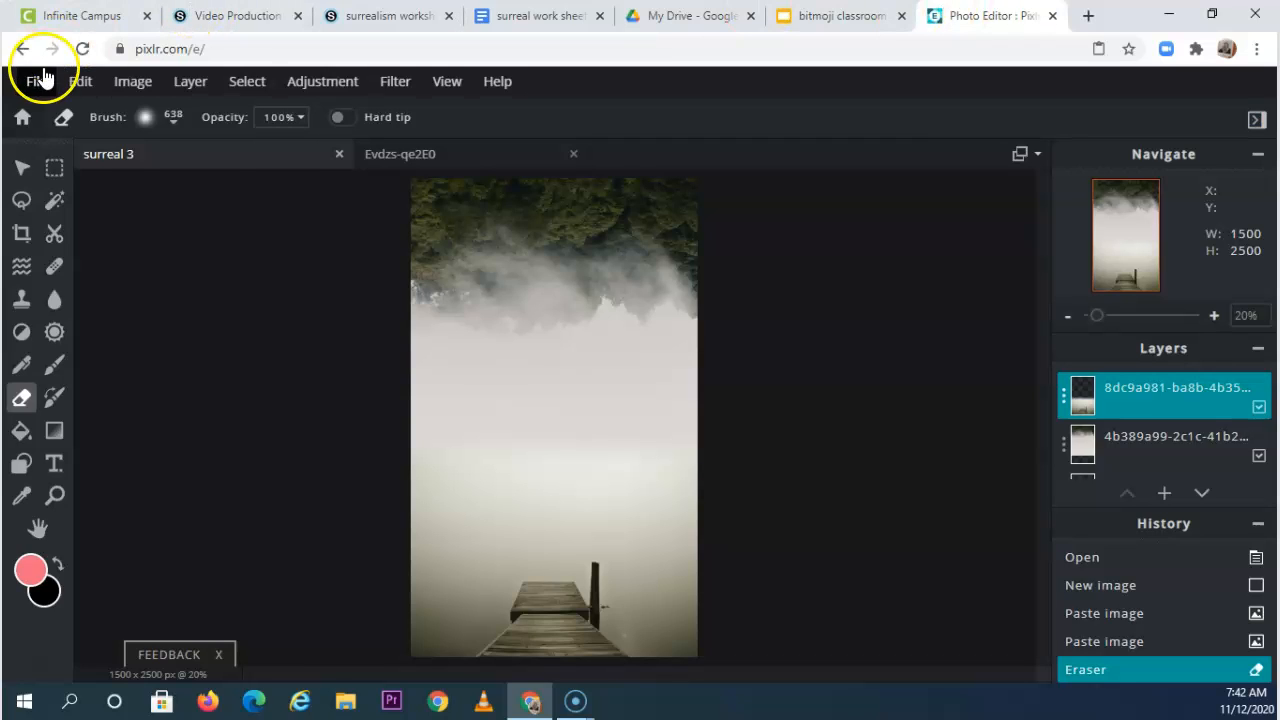
left_click(36, 84)
left_click(36, 88)
left_click(37, 82)
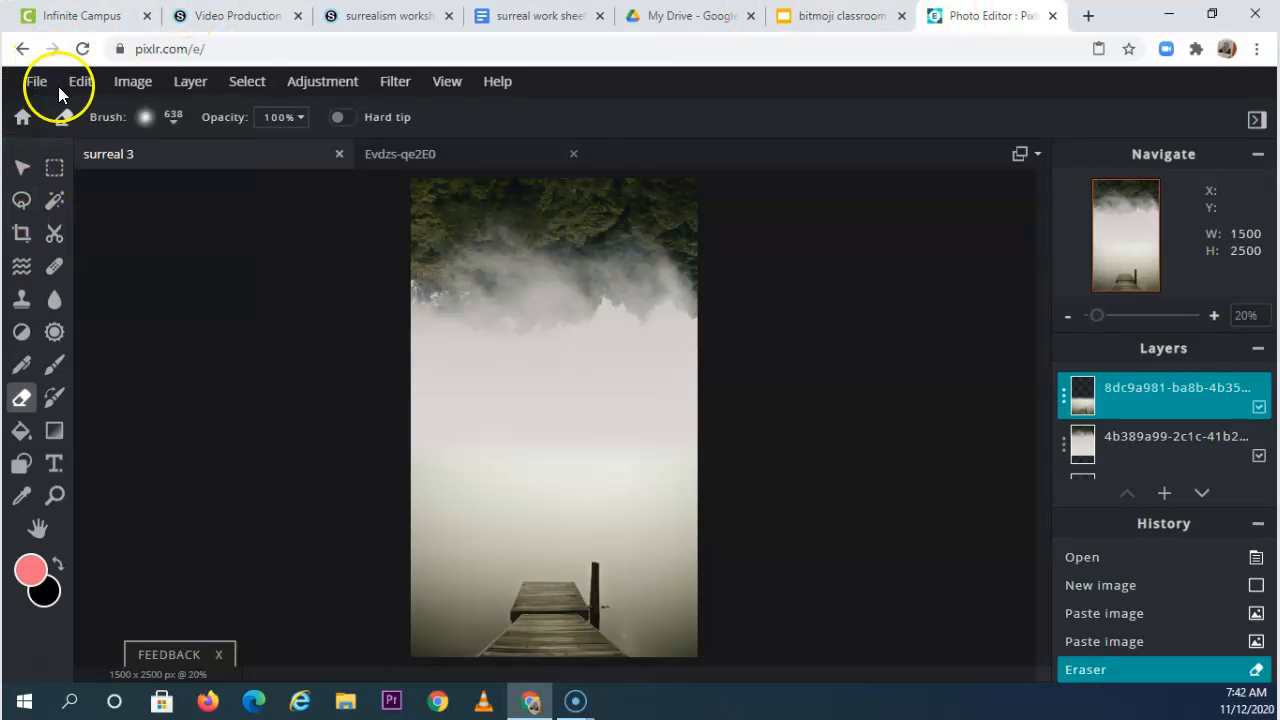
left_click(57, 188)
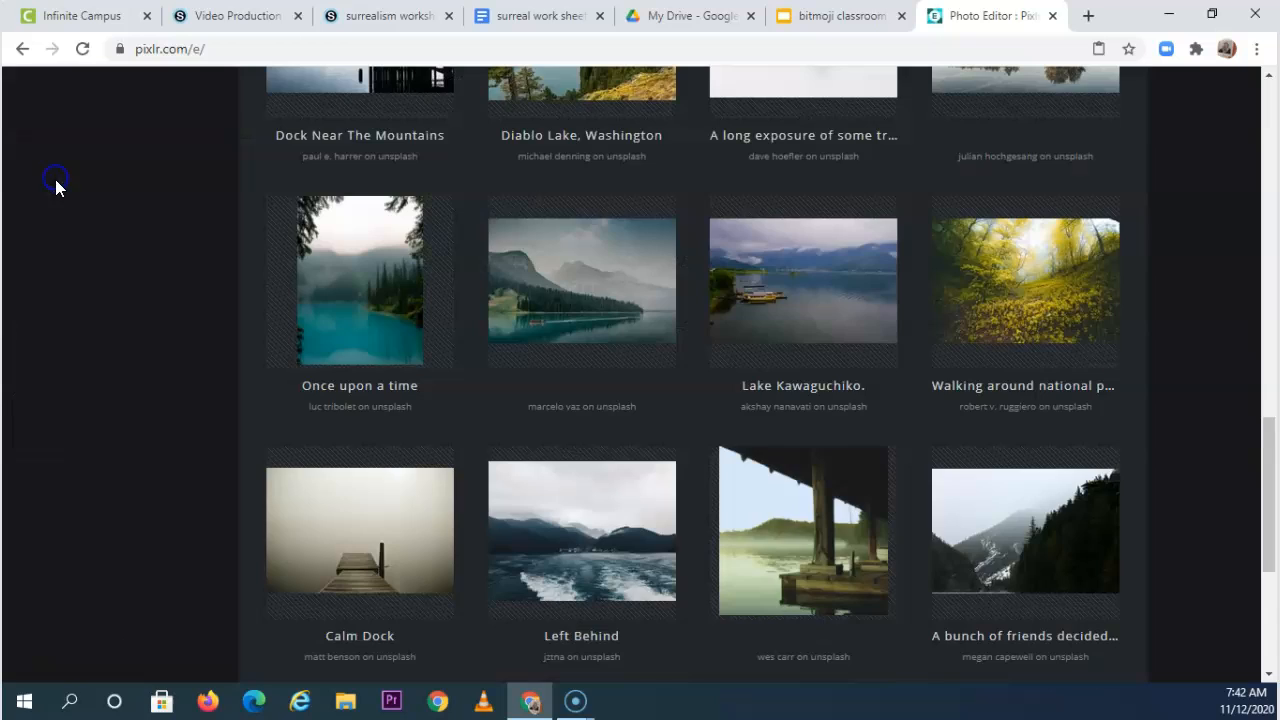
scroll(340, 355, "down", 5)
scroll(342, 355, "up", 5)
left_click_drag(352, 232, 200, 222)
type("politics")
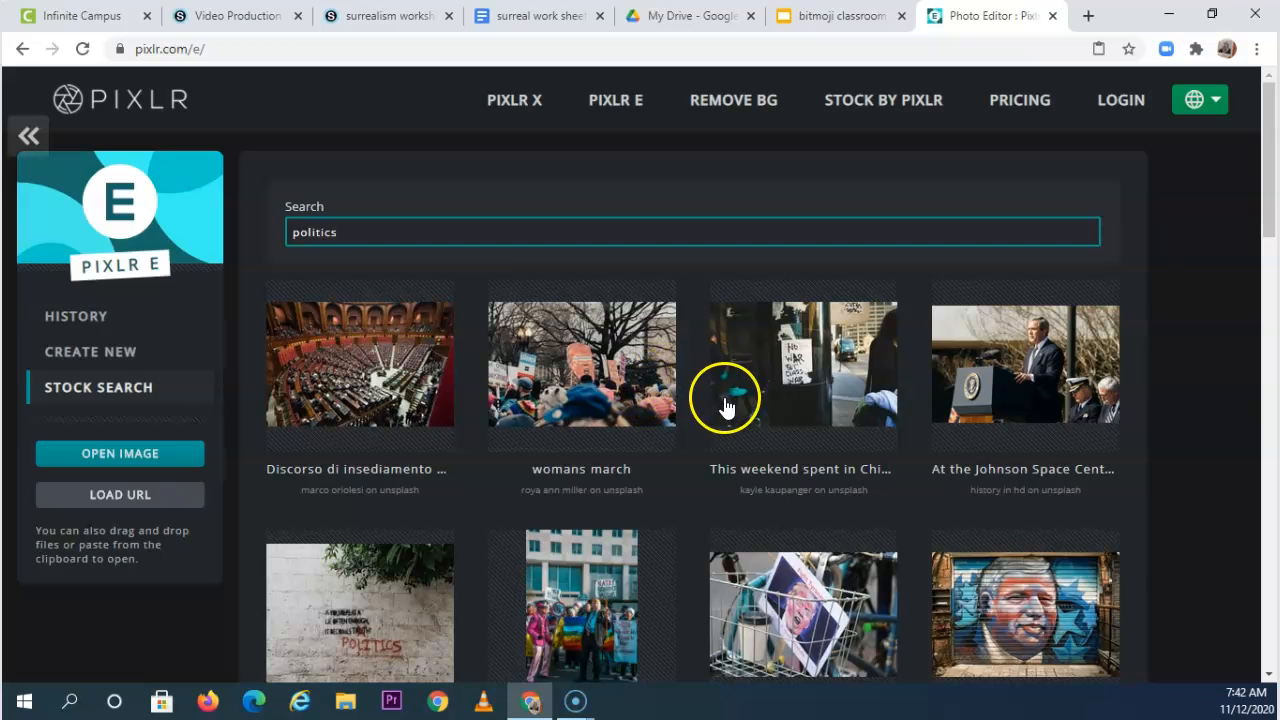
Open the portrait stock photo of a hand with the red "I Voted" sticker at 1280 × 1920 px.
scroll(1010, 407, "down", 5)
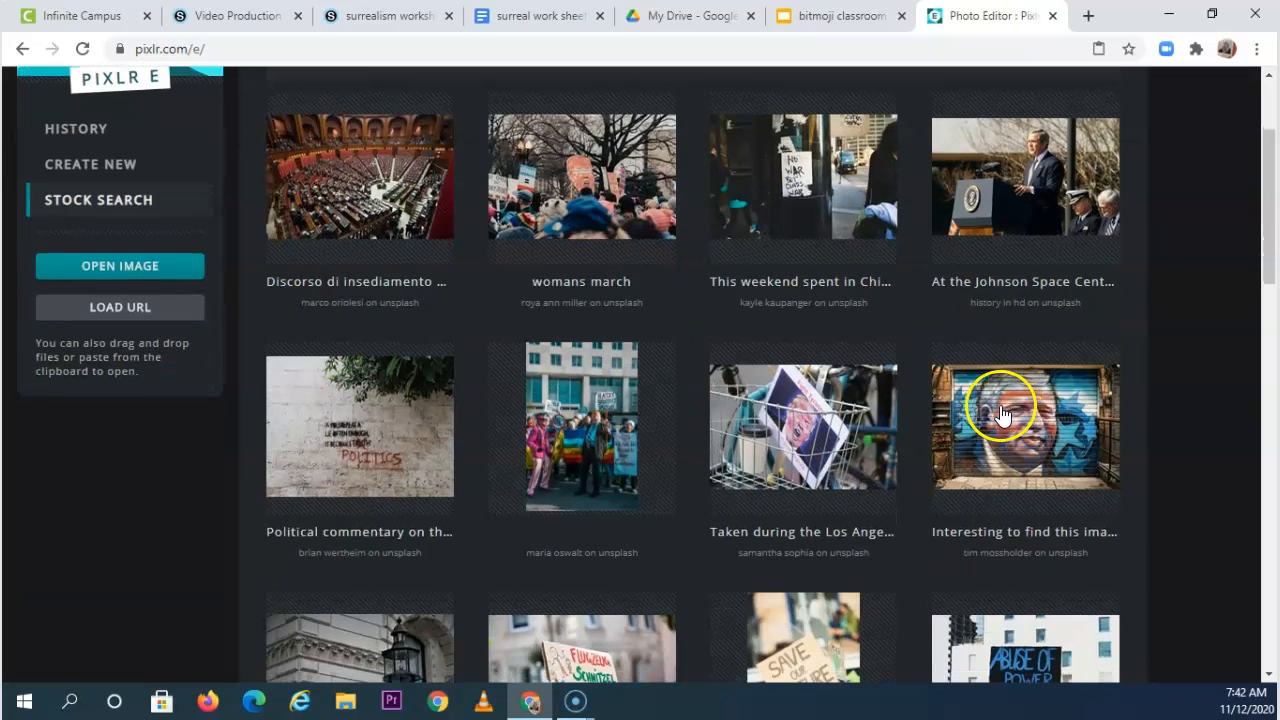
scroll(997, 407, "down", 2)
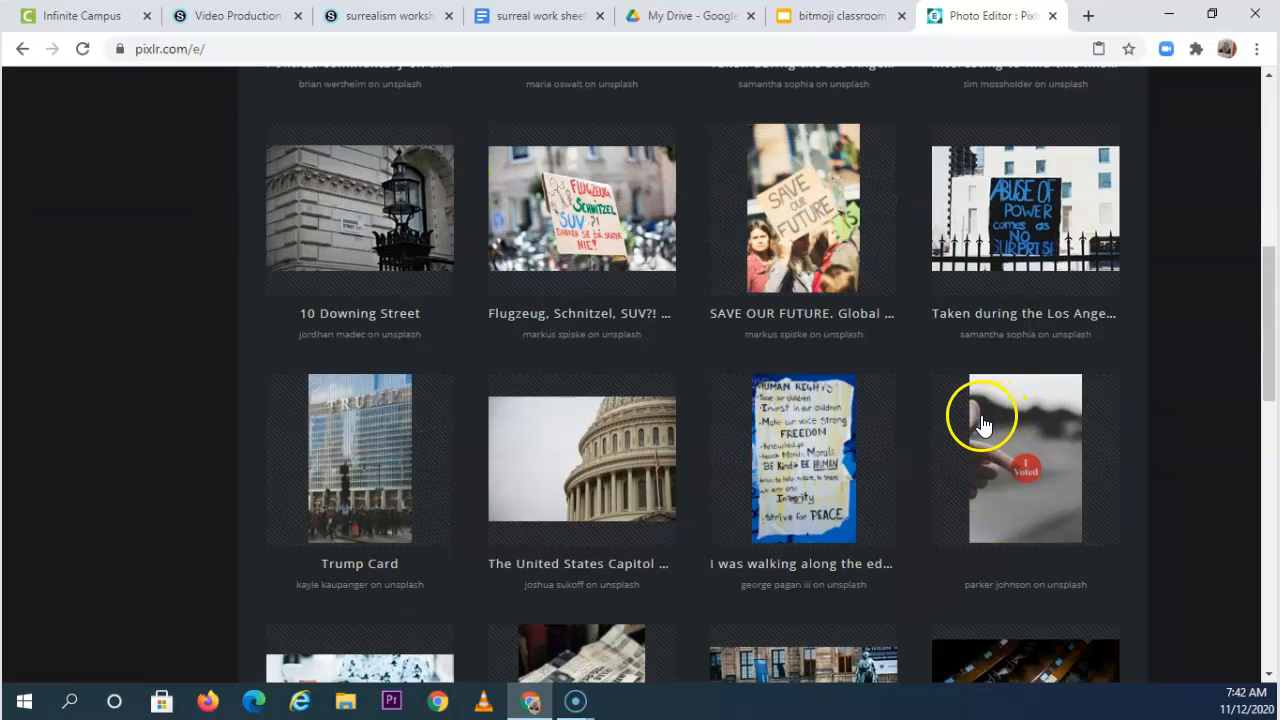
scroll(983, 425, "down", 2)
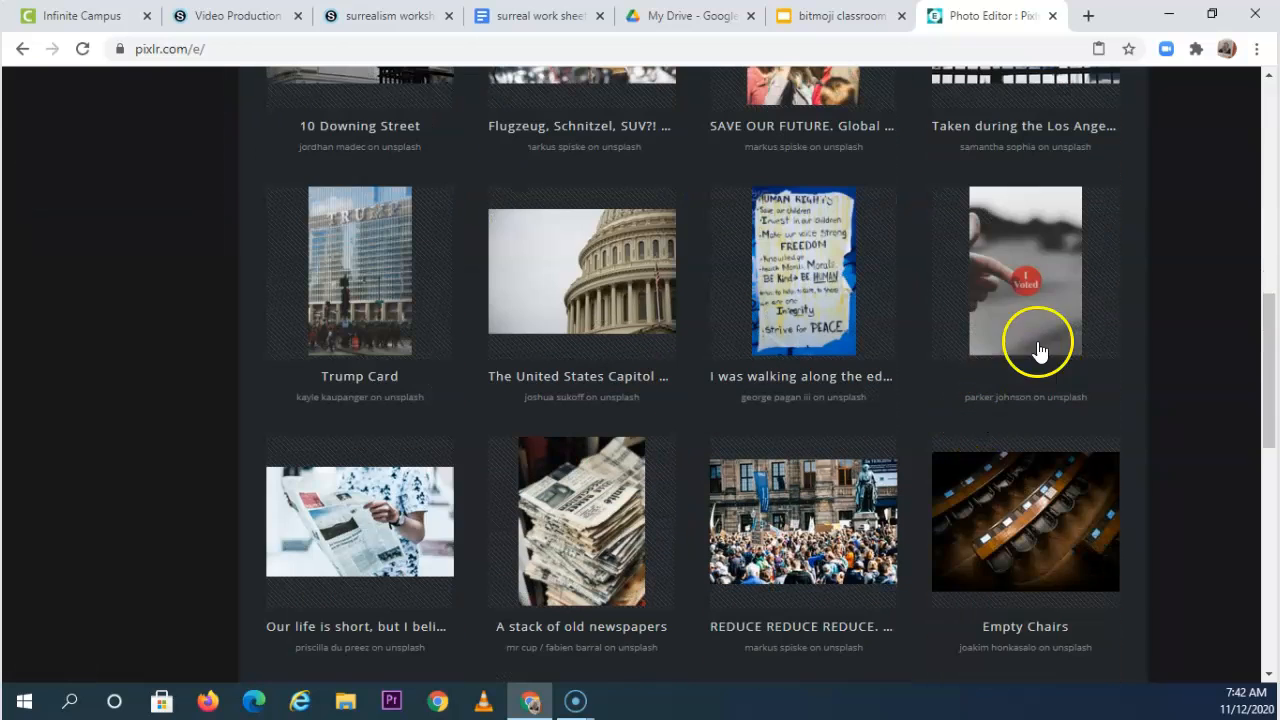
left_click(1025, 319)
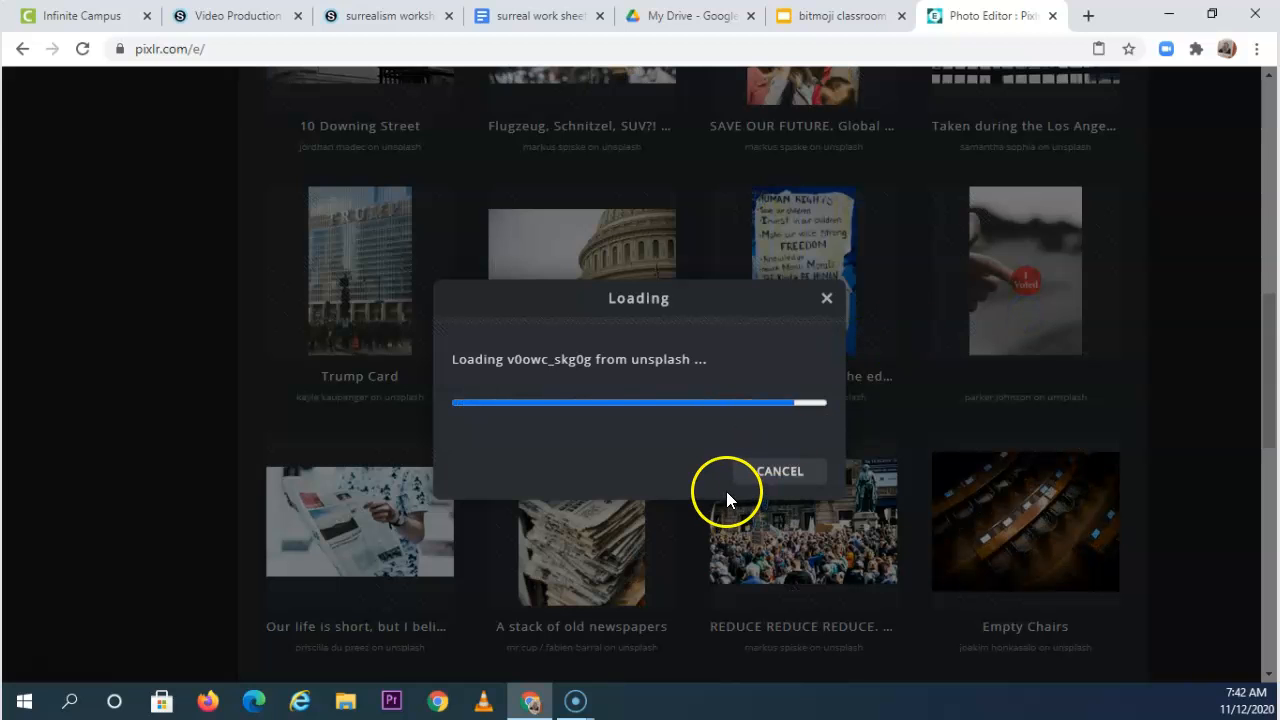
left_click(783, 563)
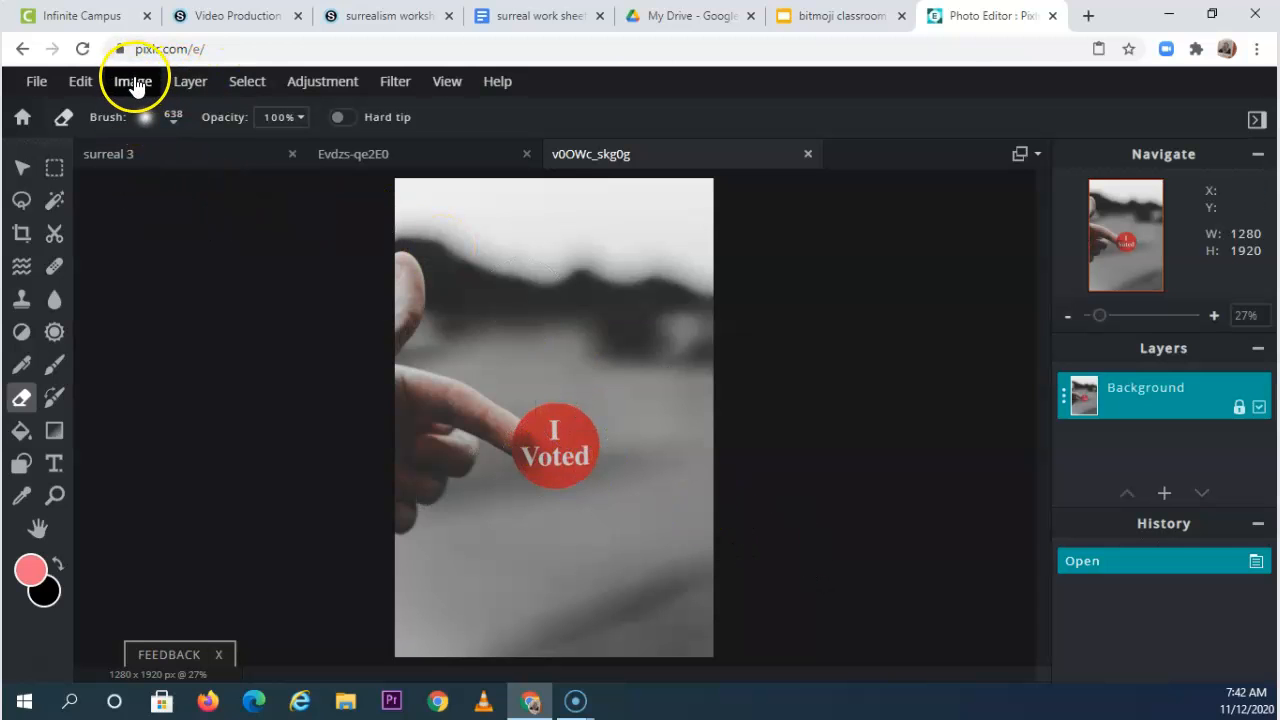
left_click(249, 85)
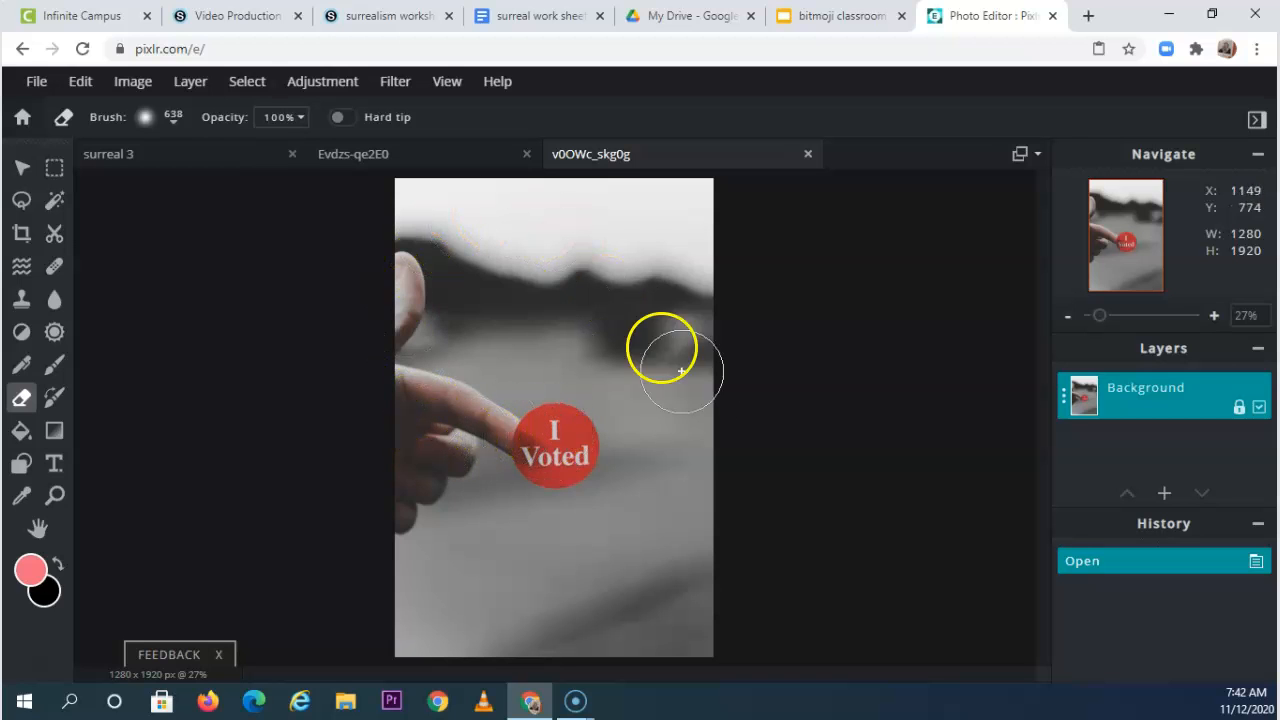
Try to select the blurred gray background around the hand with the Magic Wand, and deselect it.
left_click(55, 203)
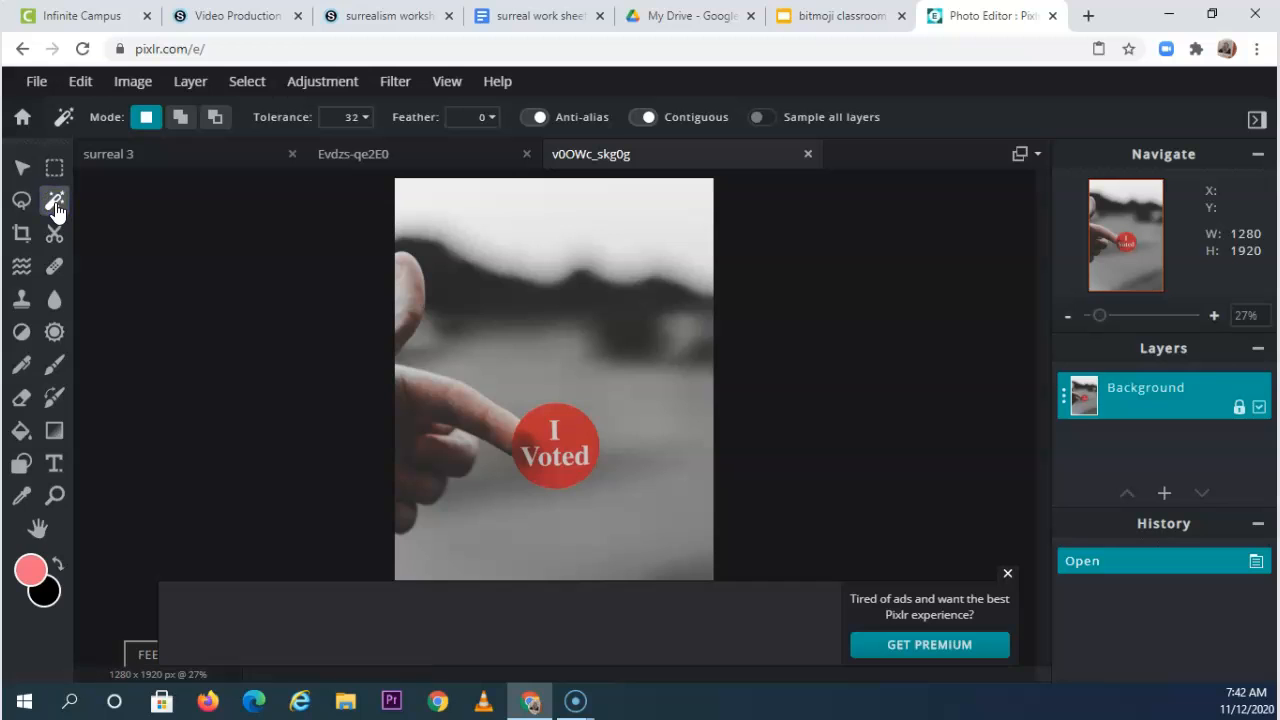
left_click(1007, 573)
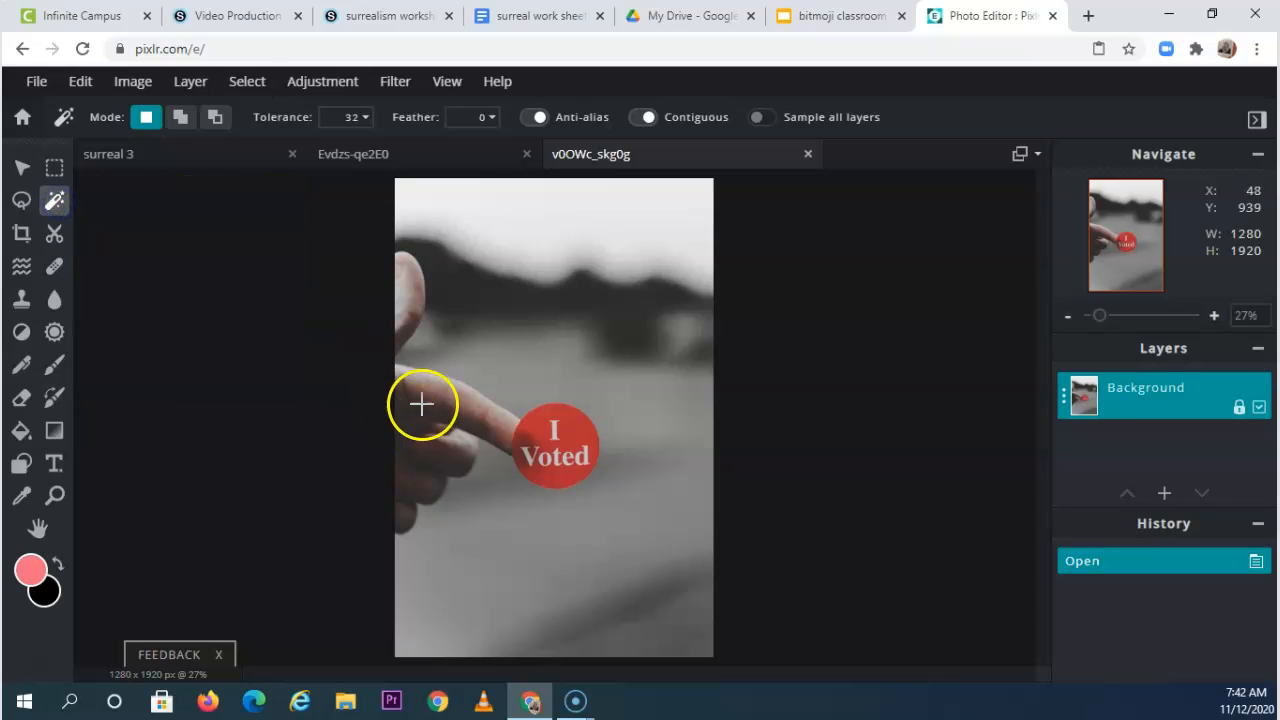
left_click(477, 357)
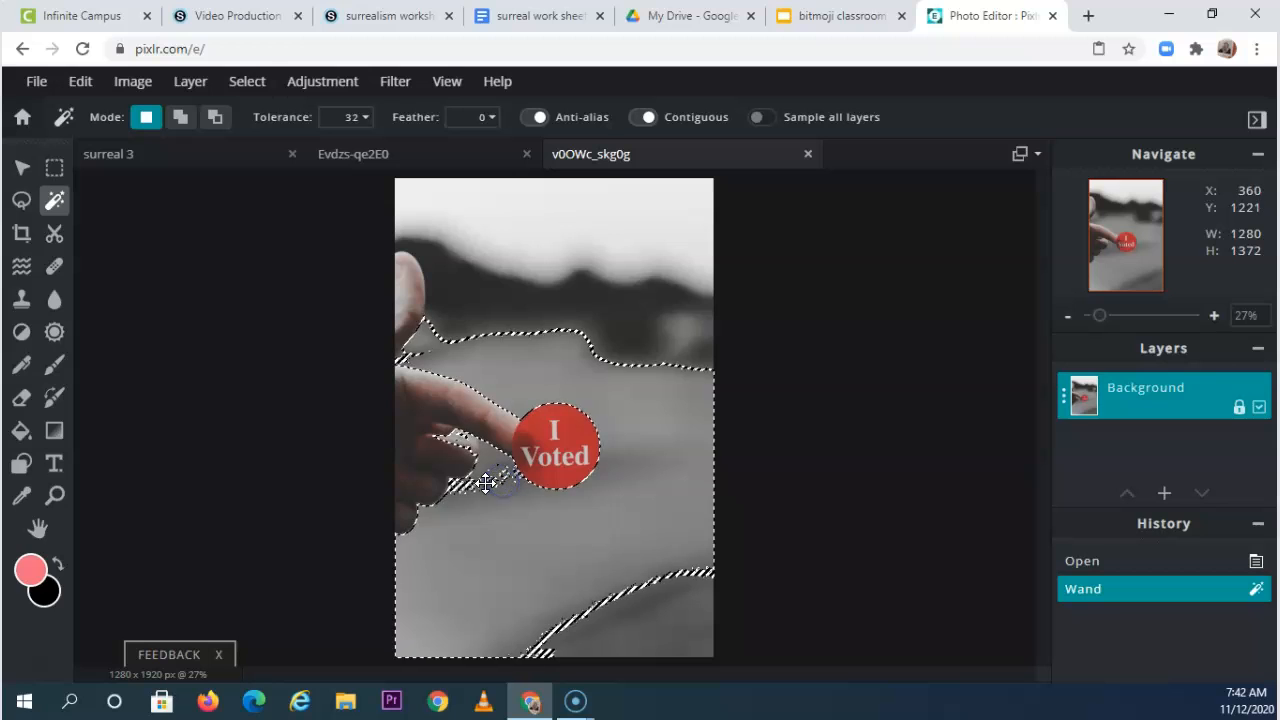
key("ctrl+d")
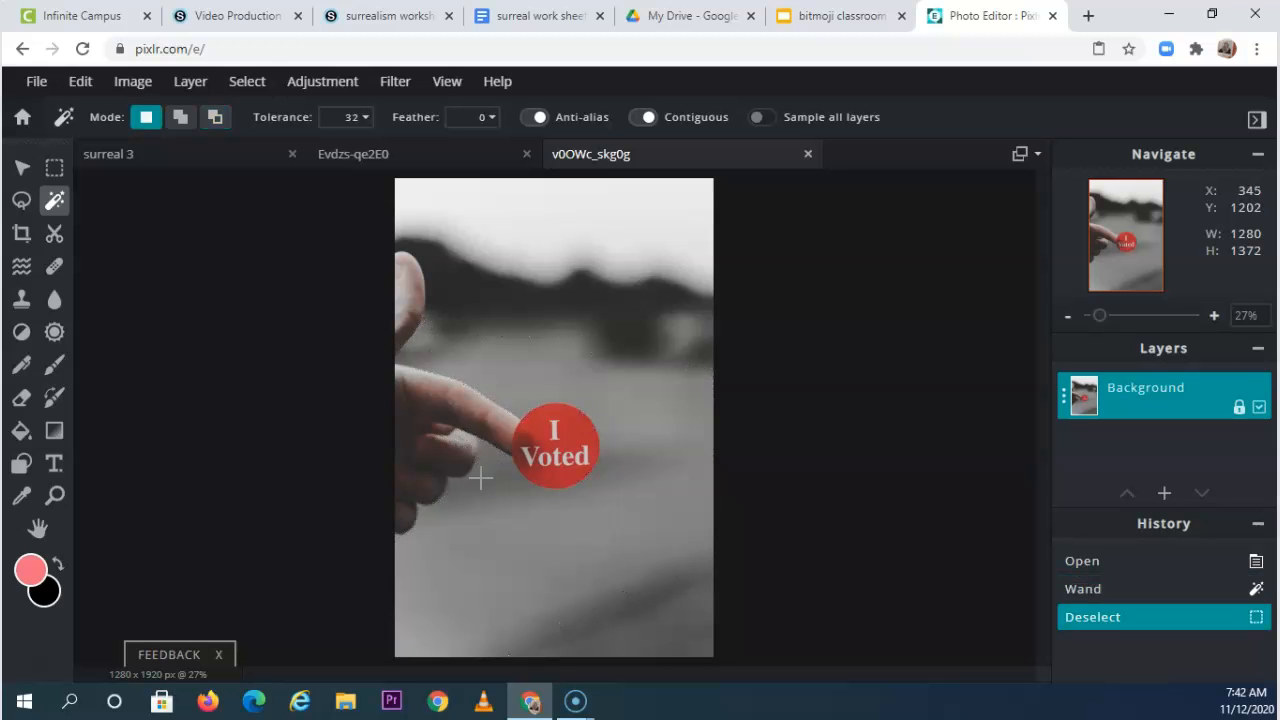
Outline the thumb, pointing hand and red "I Voted" sticker with a magnetic lasso selection at size 50.
left_click(20, 201)
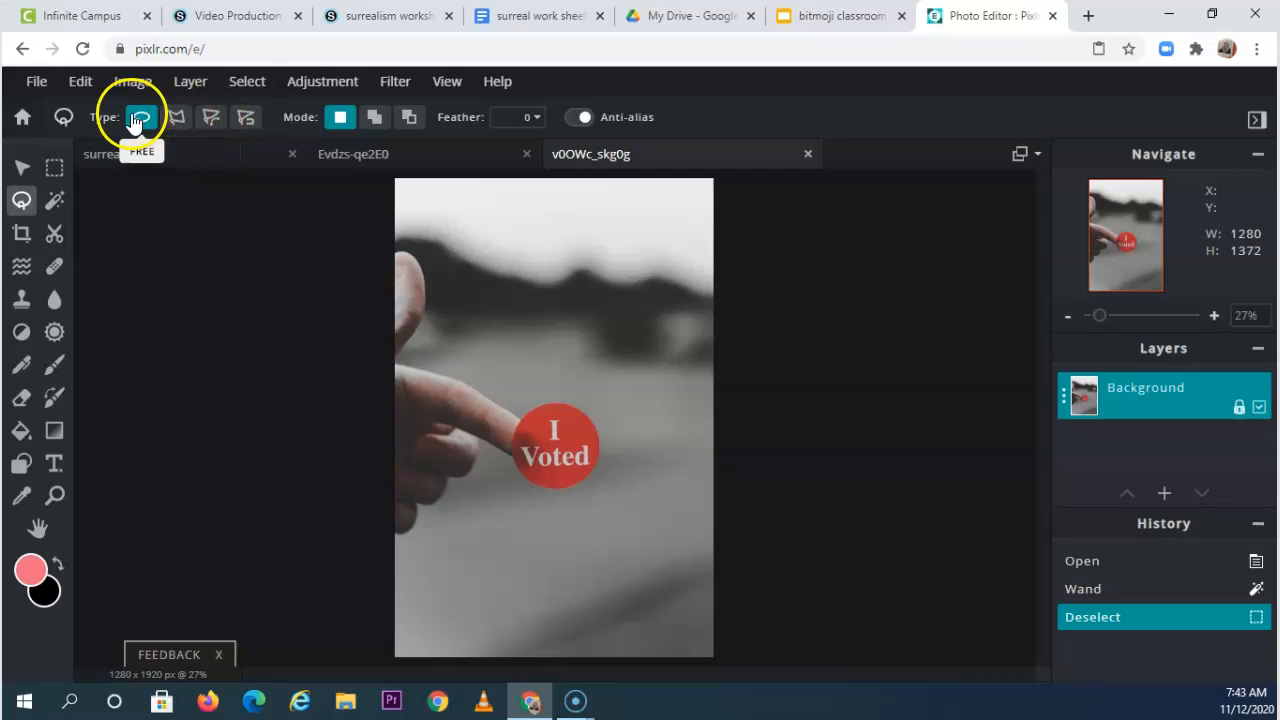
left_click(246, 120)
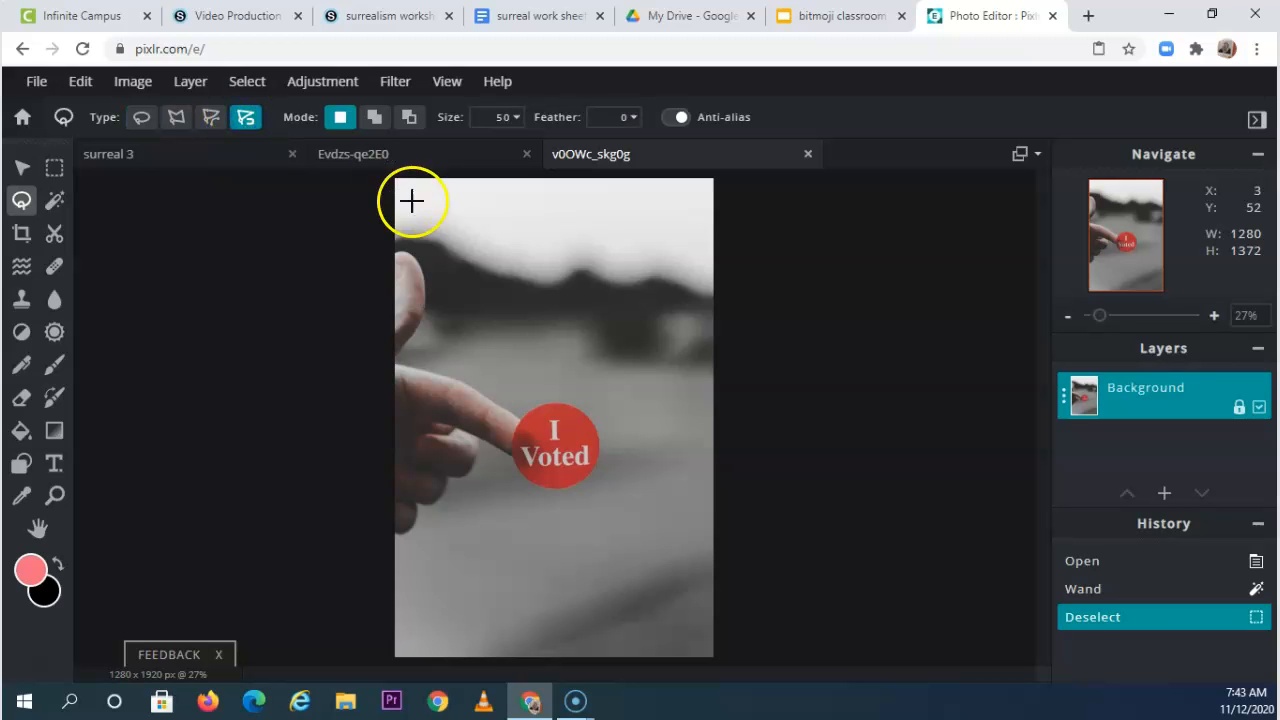
left_click(395, 252)
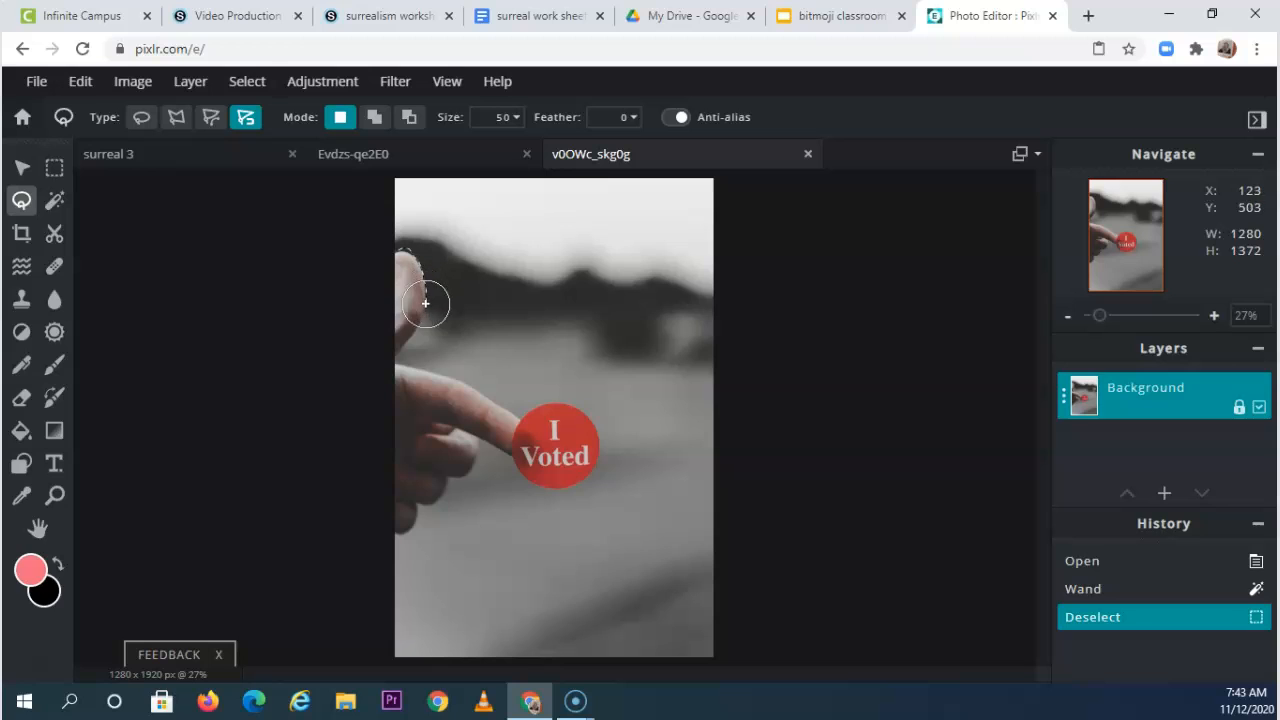
mouse_move(414, 327)
left_mouse_down()
mouse_move(394, 366)
mouse_move(405, 369)
left_mouse_up()
mouse_move(411, 368)
left_mouse_down()
mouse_move(522, 419)
mouse_move(565, 401)
mouse_move(603, 425)
mouse_move(600, 454)
mouse_move(581, 478)
mouse_move(549, 485)
mouse_move(475, 444)
mouse_move(408, 528)
mouse_move(384, 537)
mouse_move(337, 411)
mouse_move(345, 332)
mouse_move(393, 251)
left_mouse_up()
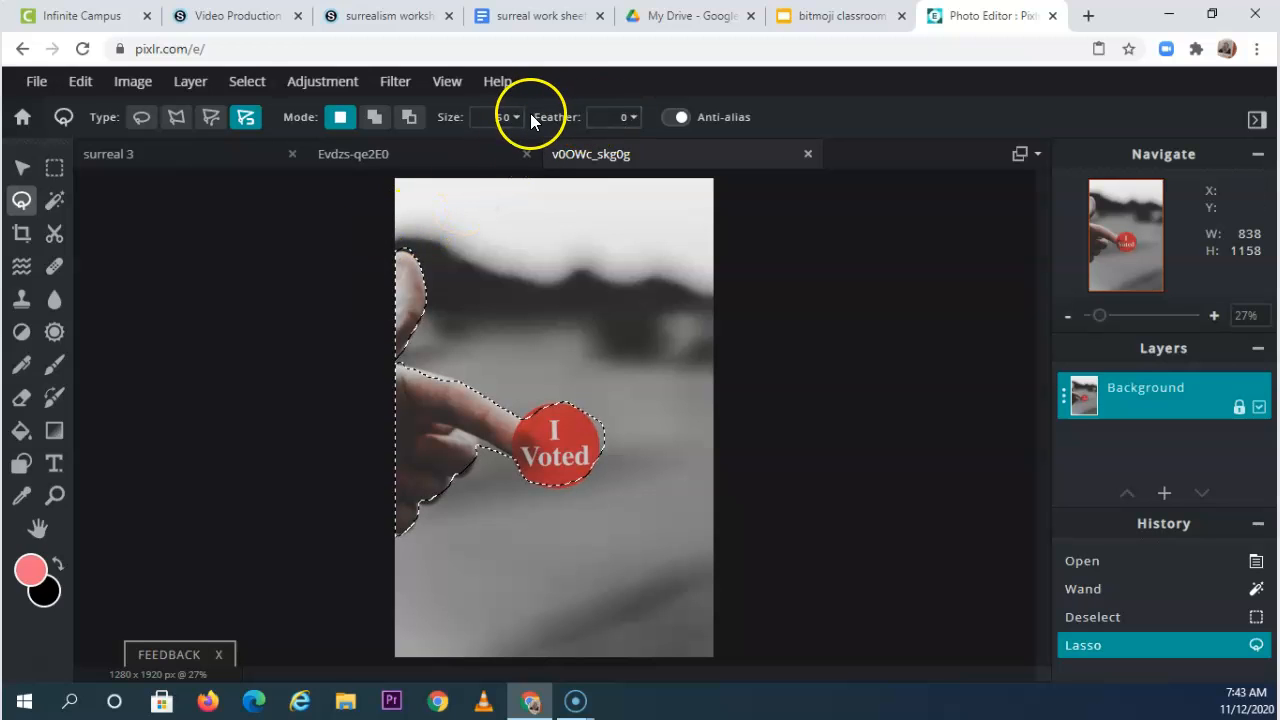
left_click(503, 119)
left_click(406, 150)
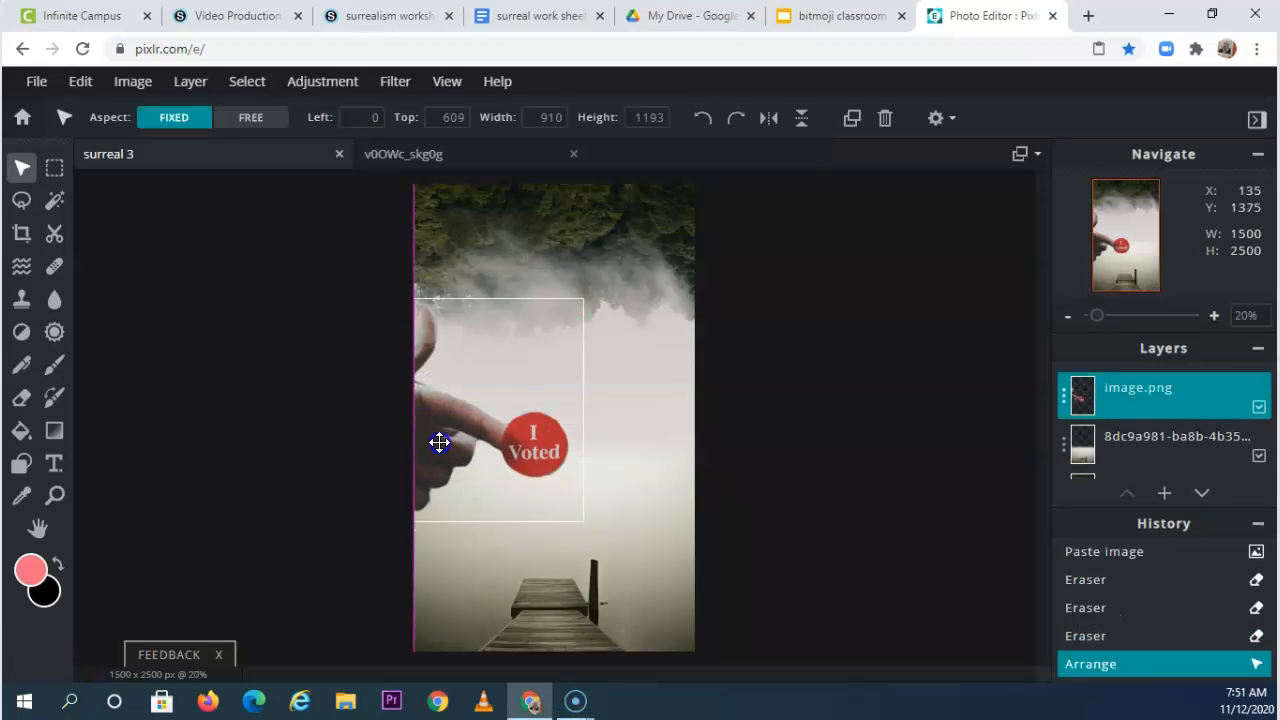
Move the "I Voted" hand to the canvas's bottom-left corner and place a duplicate of it higher up toward the right.
left_click_drag(439, 443, 446, 563)
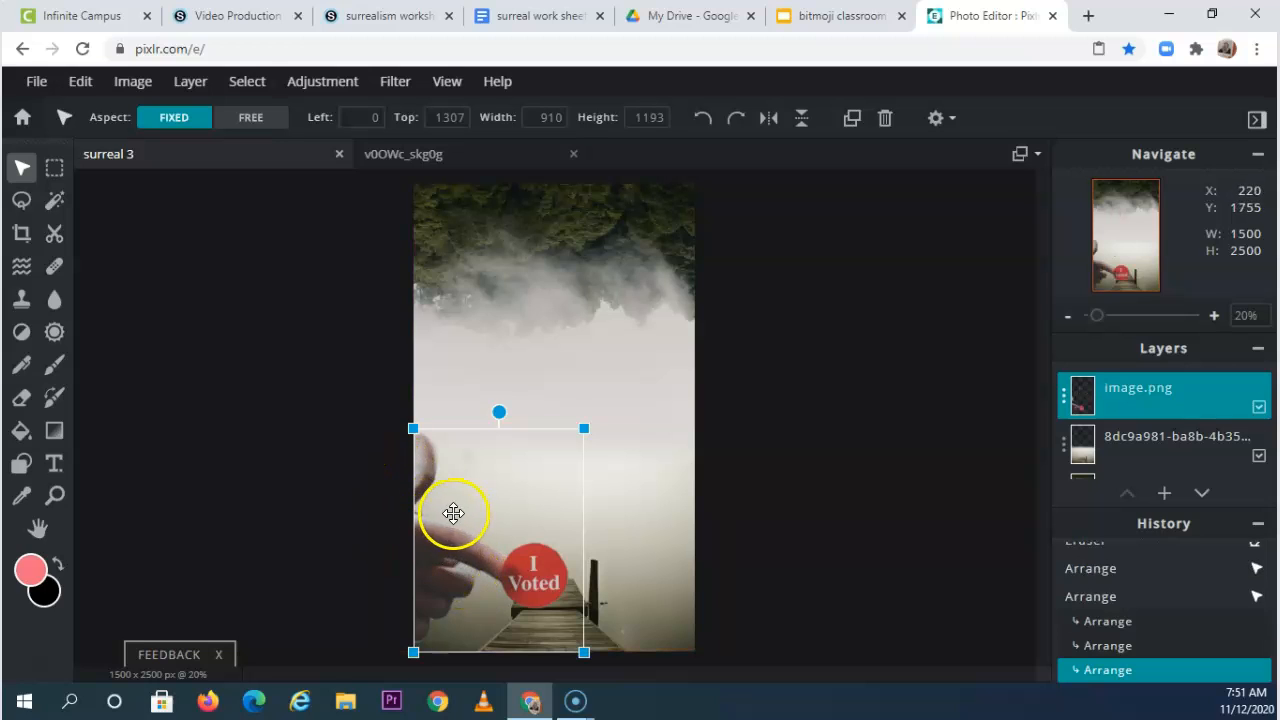
right_click(468, 564)
left_click(516, 520)
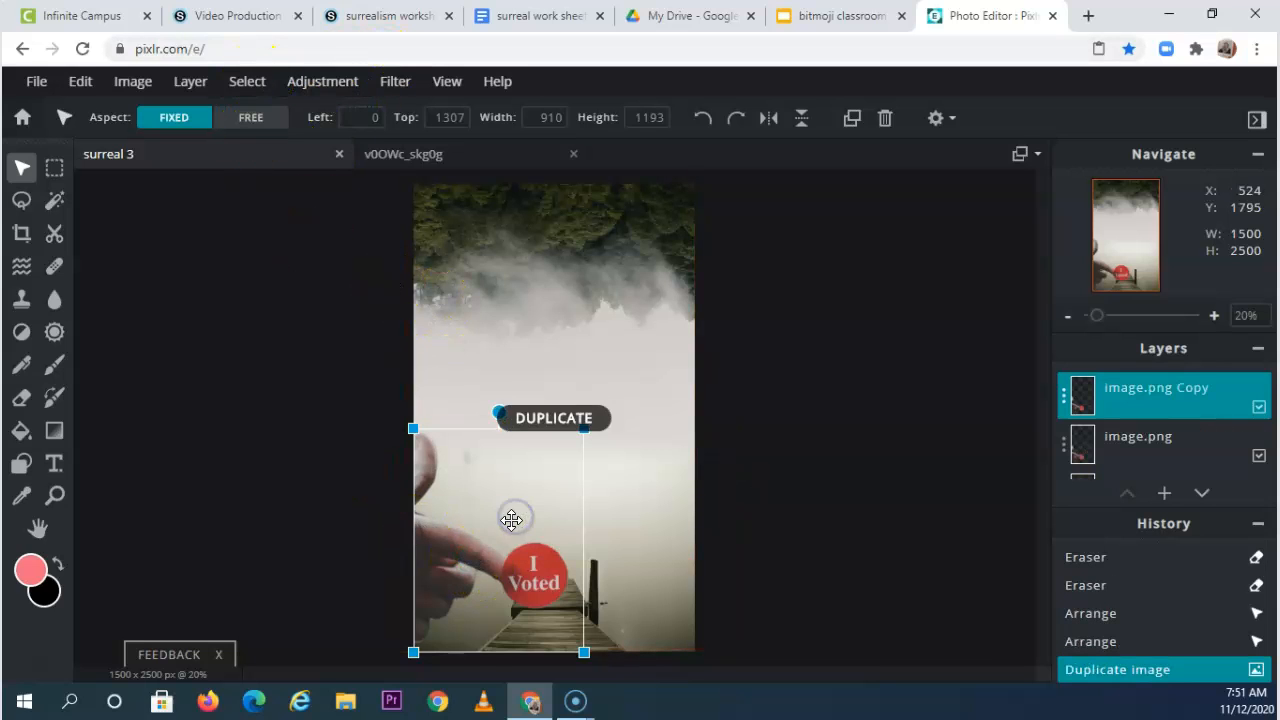
left_click_drag(449, 563, 546, 428)
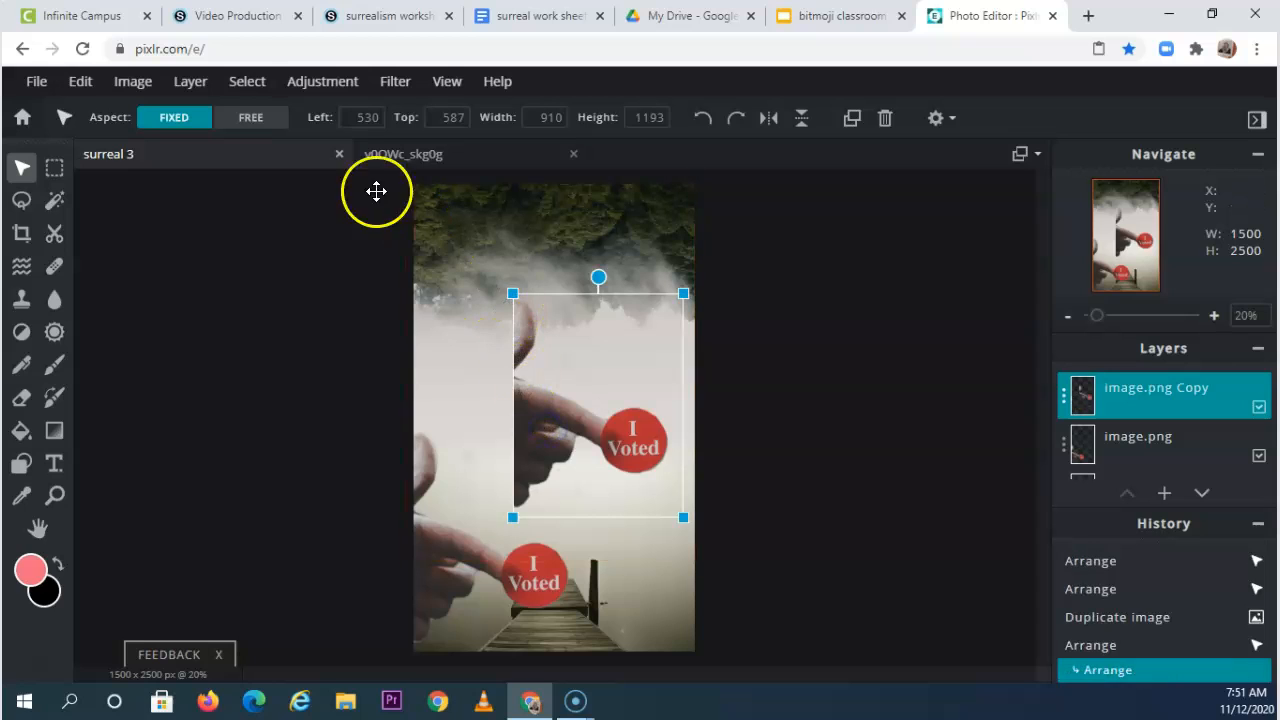
Flip the duplicated "I Voted" hand horizontally.
left_click(80, 82)
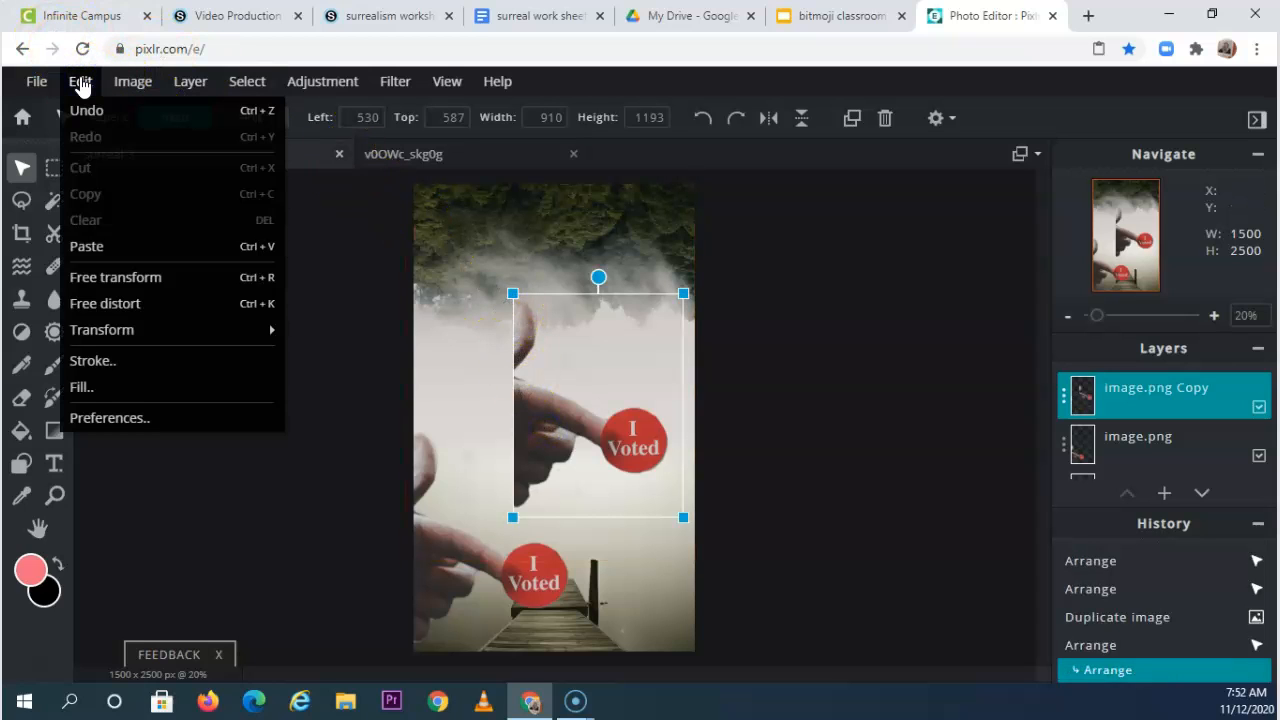
left_click(81, 84)
left_click(82, 82)
mouse_move(163, 331)
left_click(398, 388)
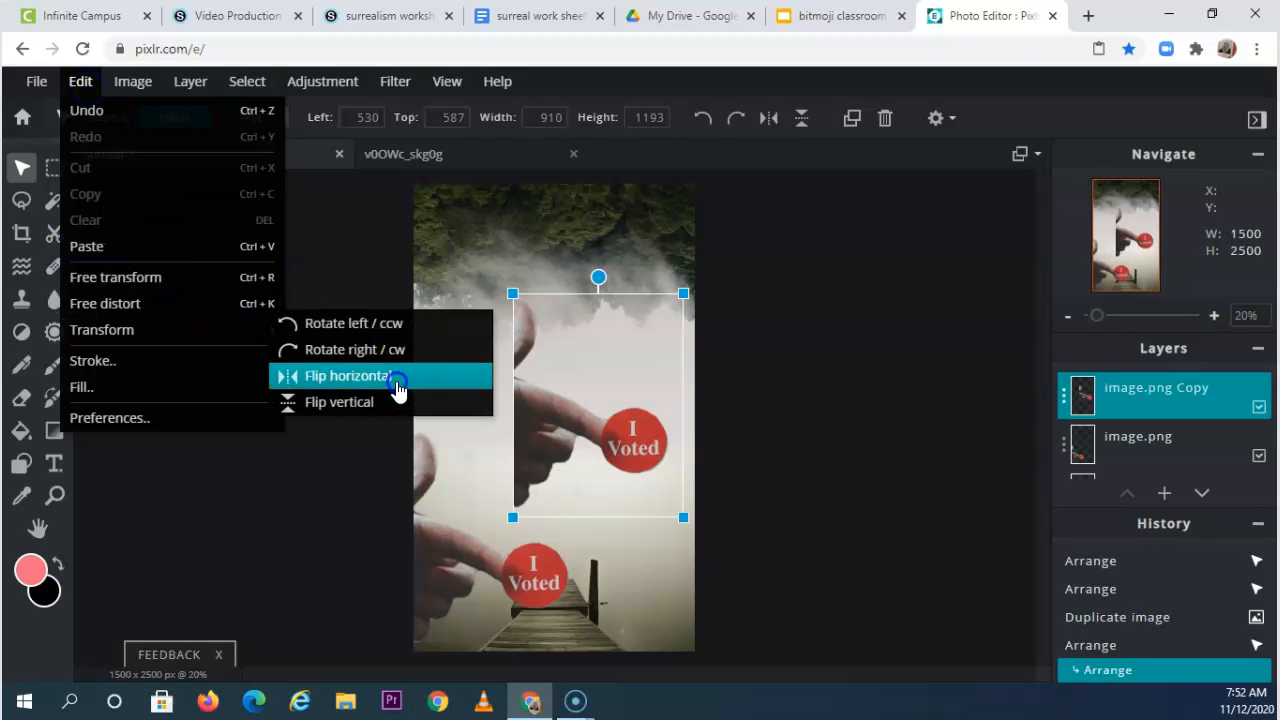
Shrink the flipped hand to about 475 × 623 px and place it against the canvas's right edge, just below the trees.
left_click_drag(654, 429, 666, 423)
left_click_drag(524, 509, 603, 394)
left_click_drag(680, 354, 674, 380)
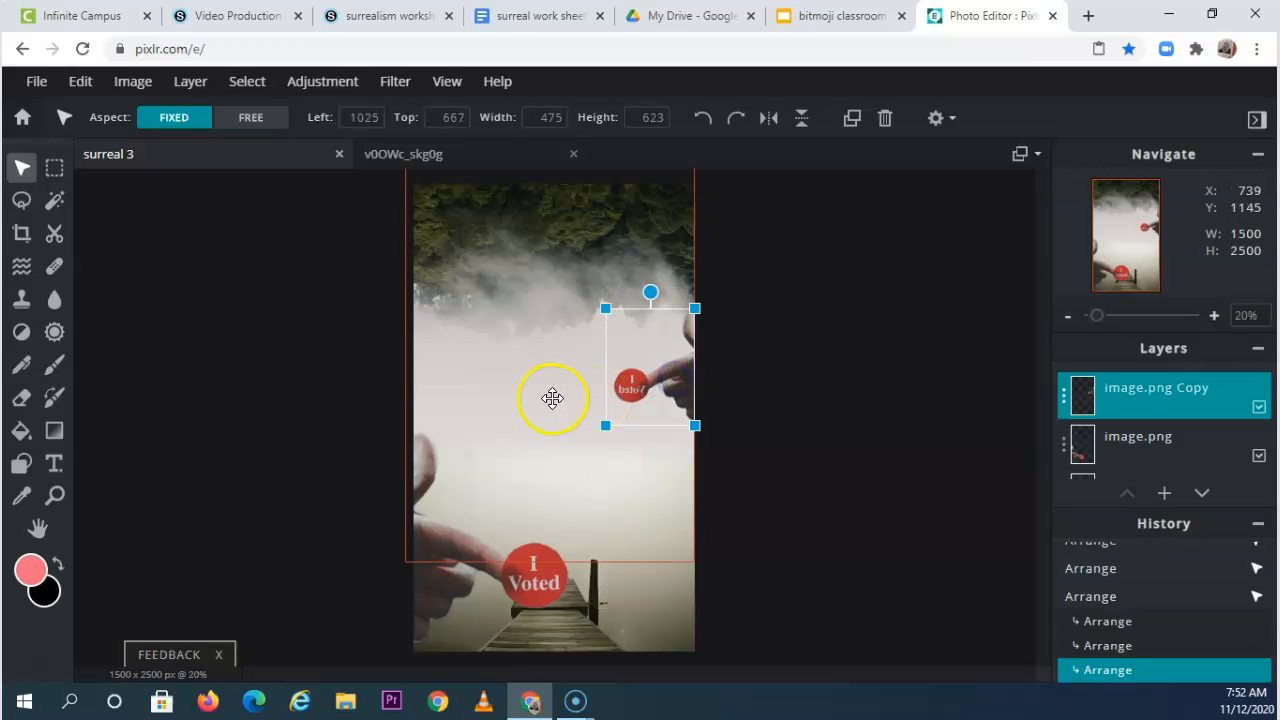
Duplicate the small flipped hand and rotate the copy a quarter turn so its finger points down from the tree line.
right_click(668, 384)
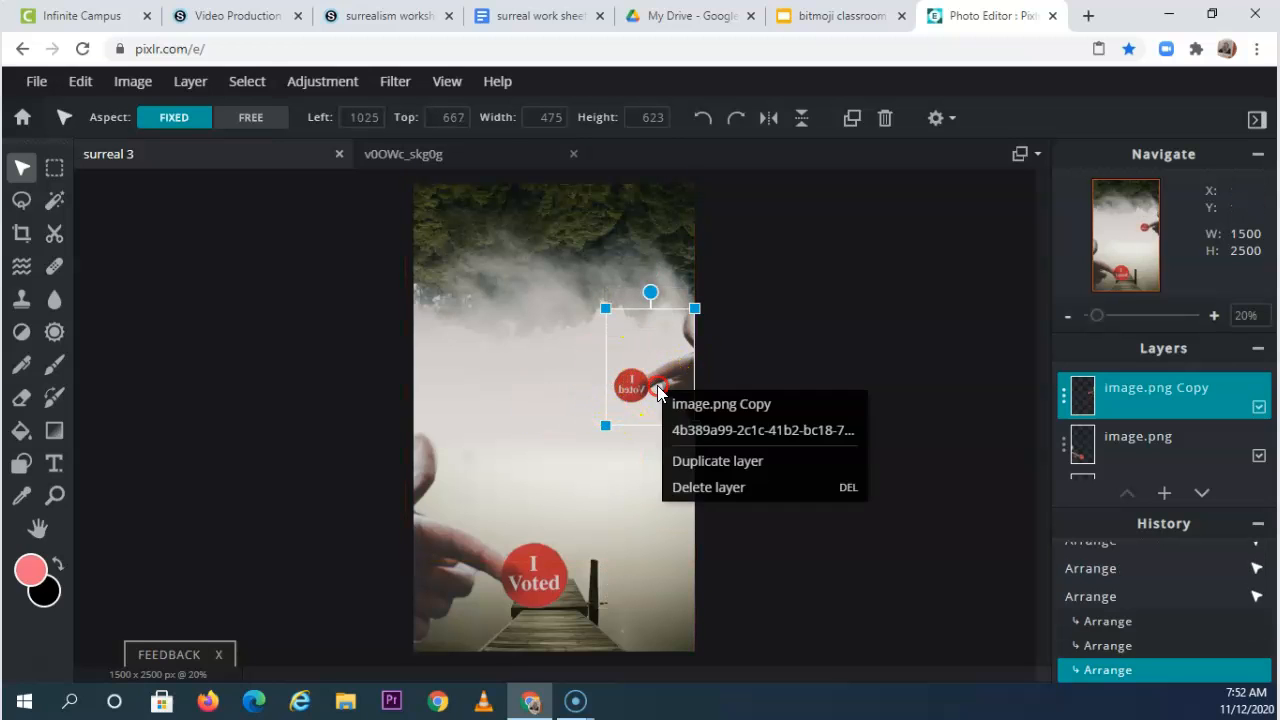
left_click(700, 460)
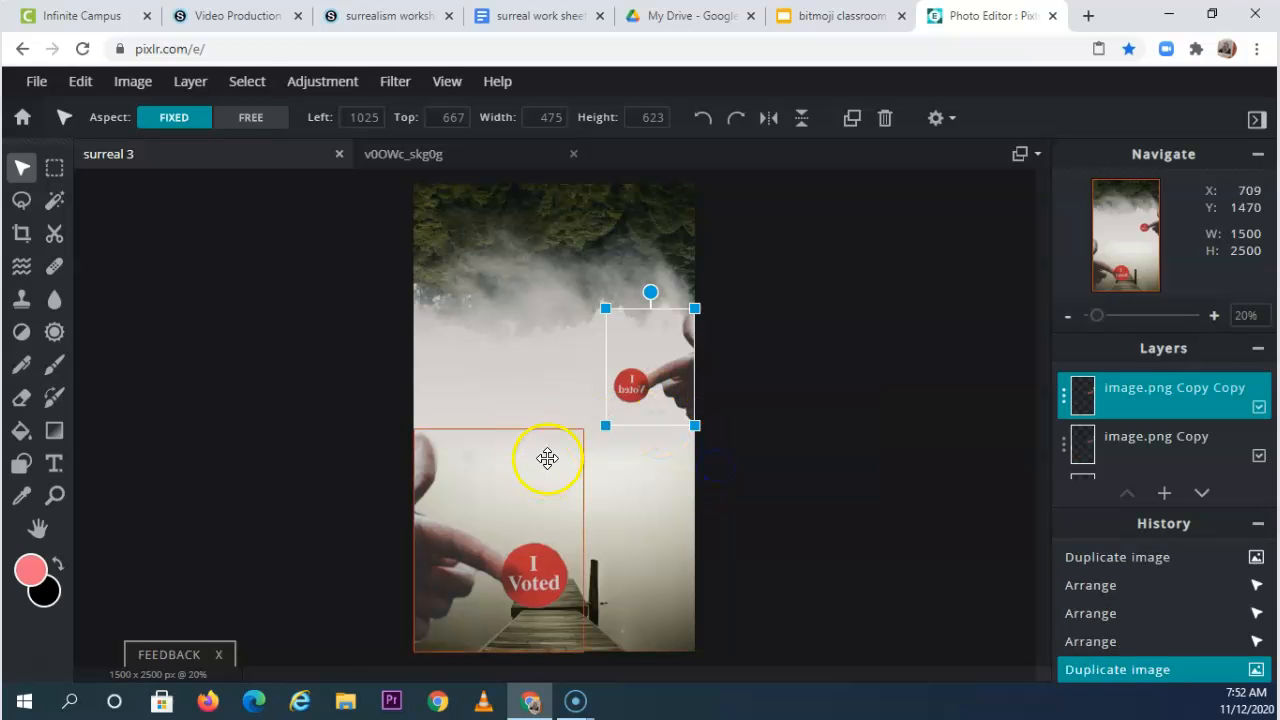
left_click_drag(629, 386, 455, 366)
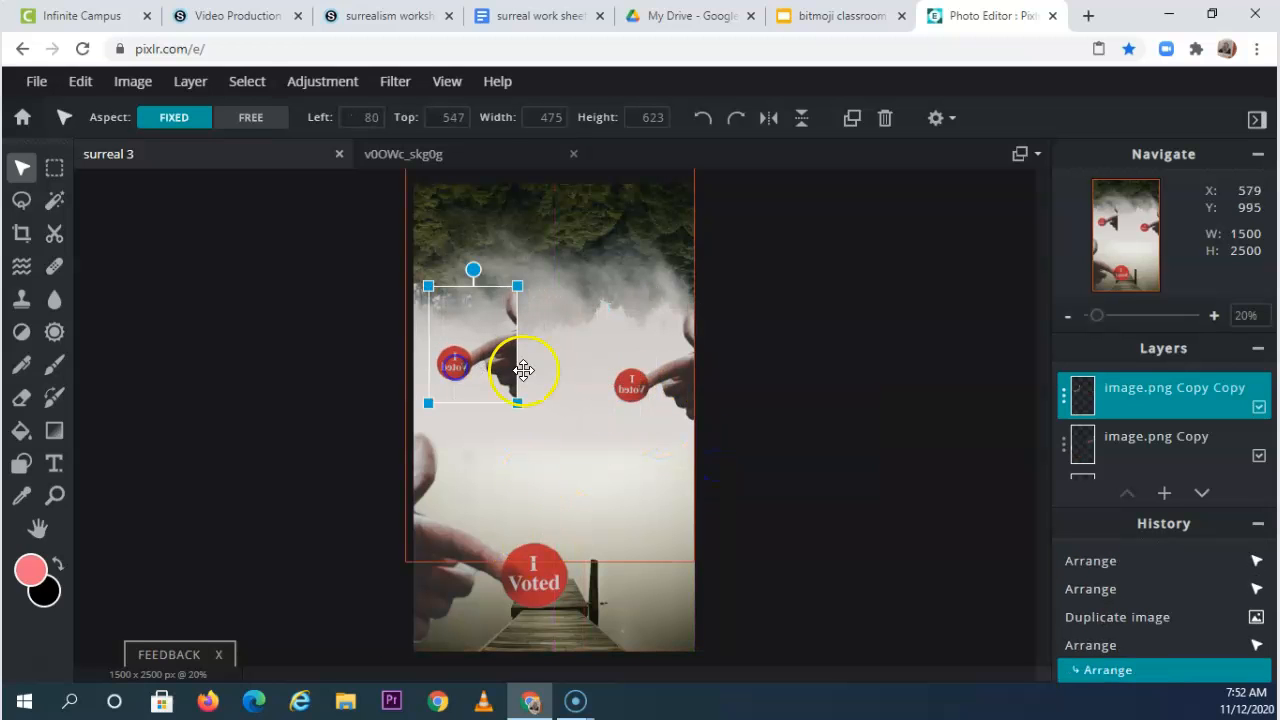
left_click_drag(473, 272, 394, 340)
mouse_move(491, 296)
left_mouse_down()
mouse_move(537, 320)
mouse_move(539, 307)
mouse_move(503, 309)
mouse_move(550, 309)
left_mouse_up()
Shrink the downward-pointing hand to about 408 × 312 px and move it left beneath the fog.
left_click(22, 397)
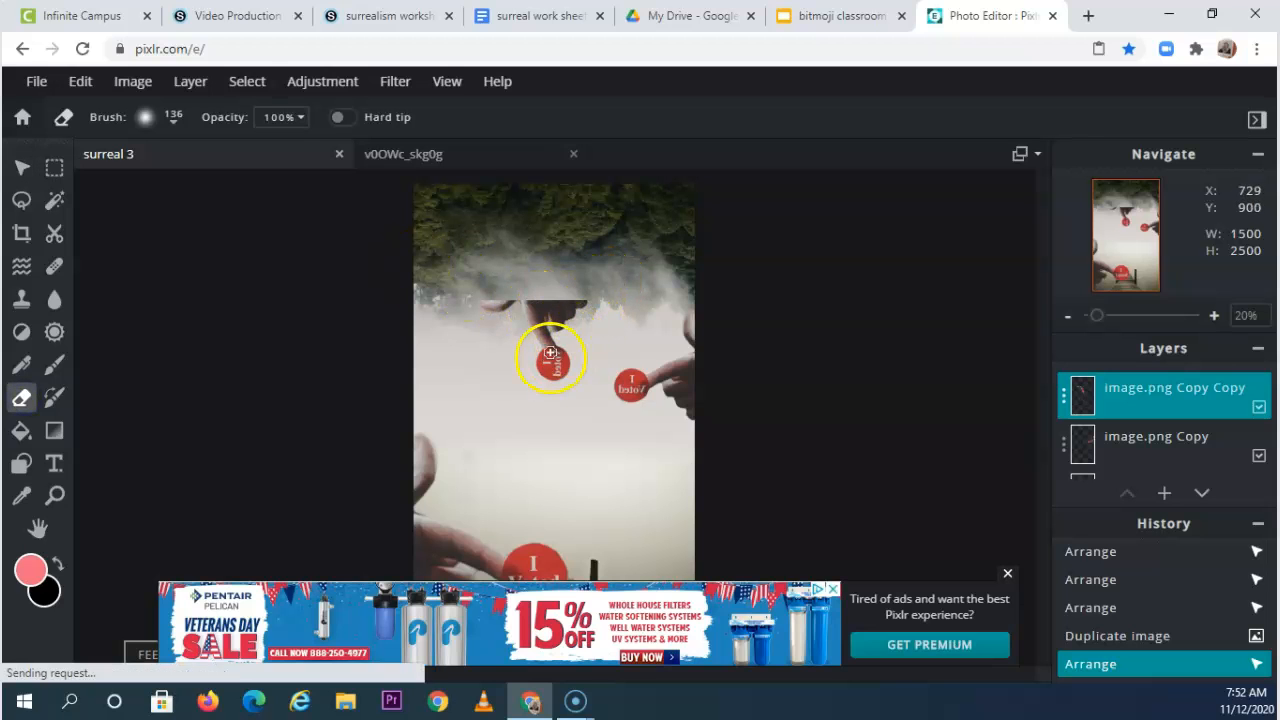
left_click(12, 168)
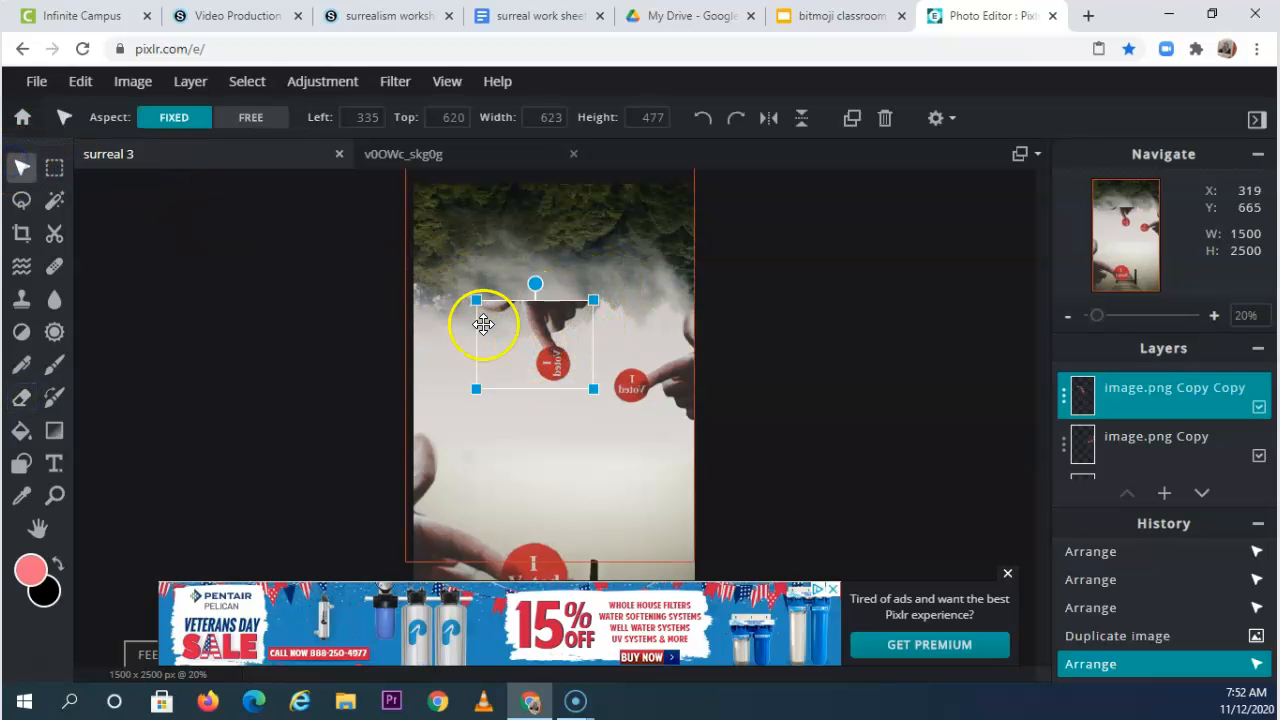
left_click_drag(593, 388, 555, 351)
left_click_drag(521, 299, 490, 313)
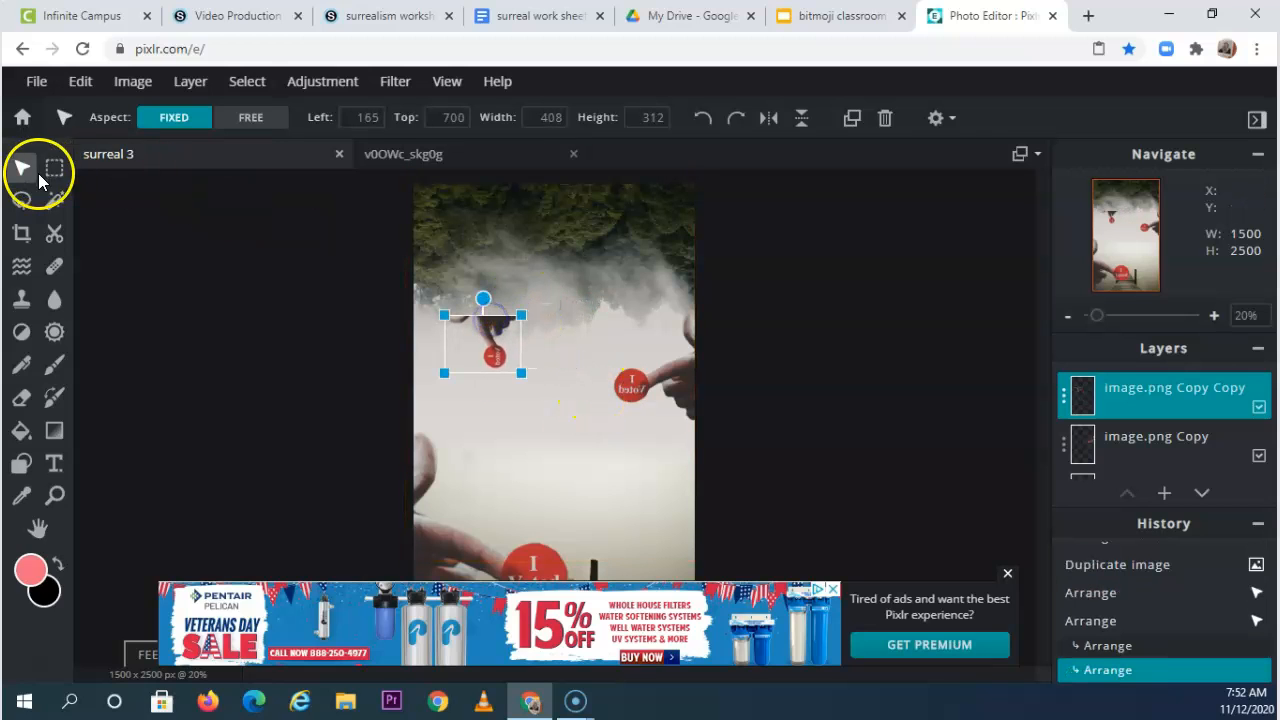
Erase the downward-pointing hand's hard upper edge with a soft 342 px eraser to blend it into the fog.
left_click(21, 398)
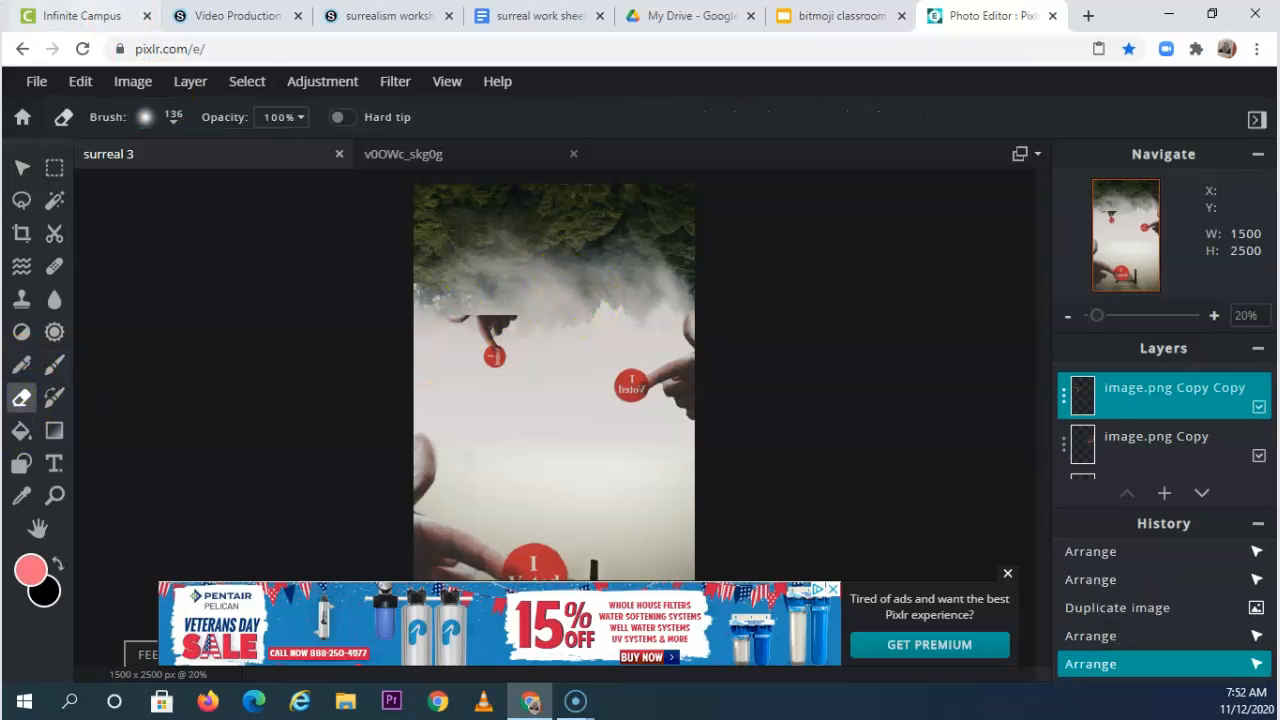
left_click(196, 137)
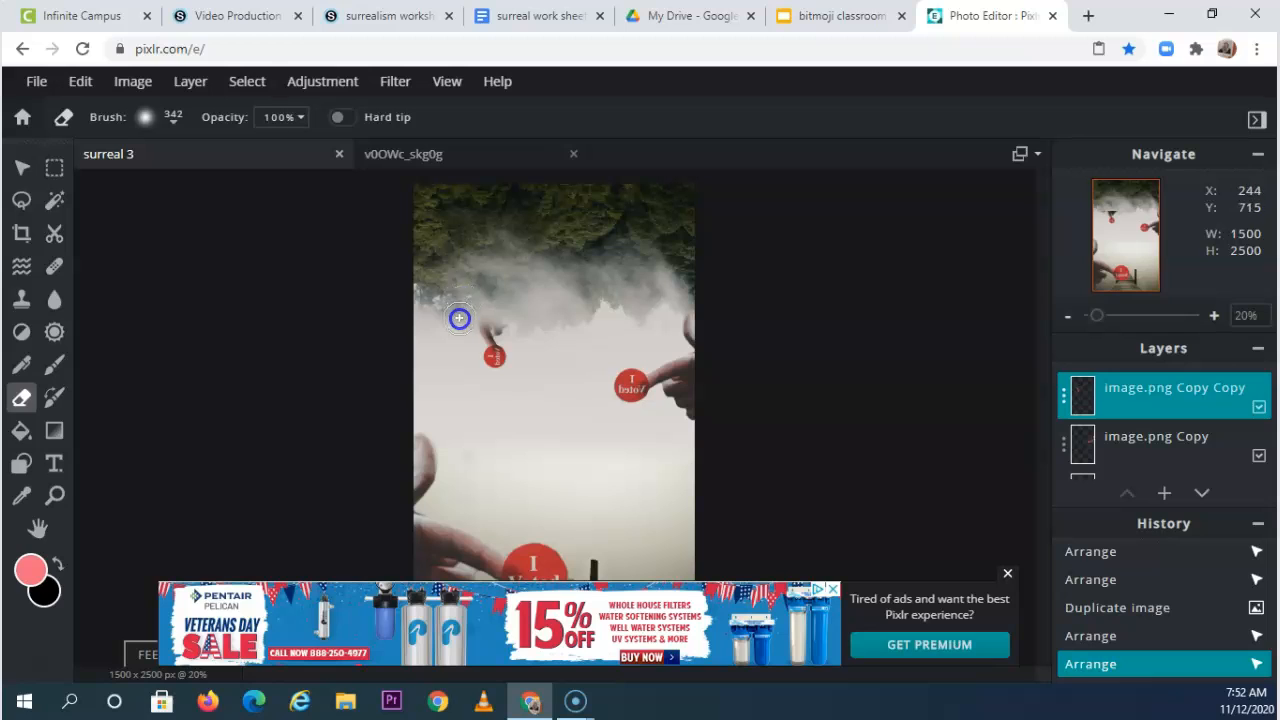
left_click_drag(522, 307, 570, 293)
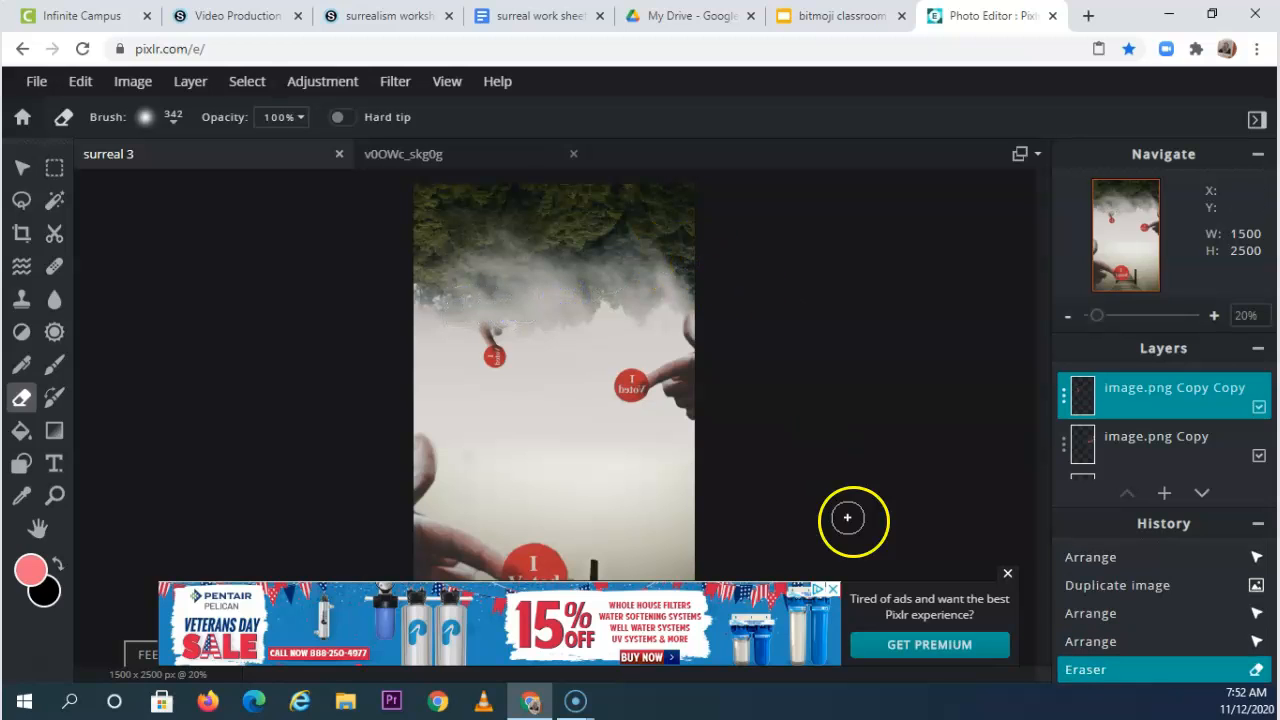
left_click(1008, 578)
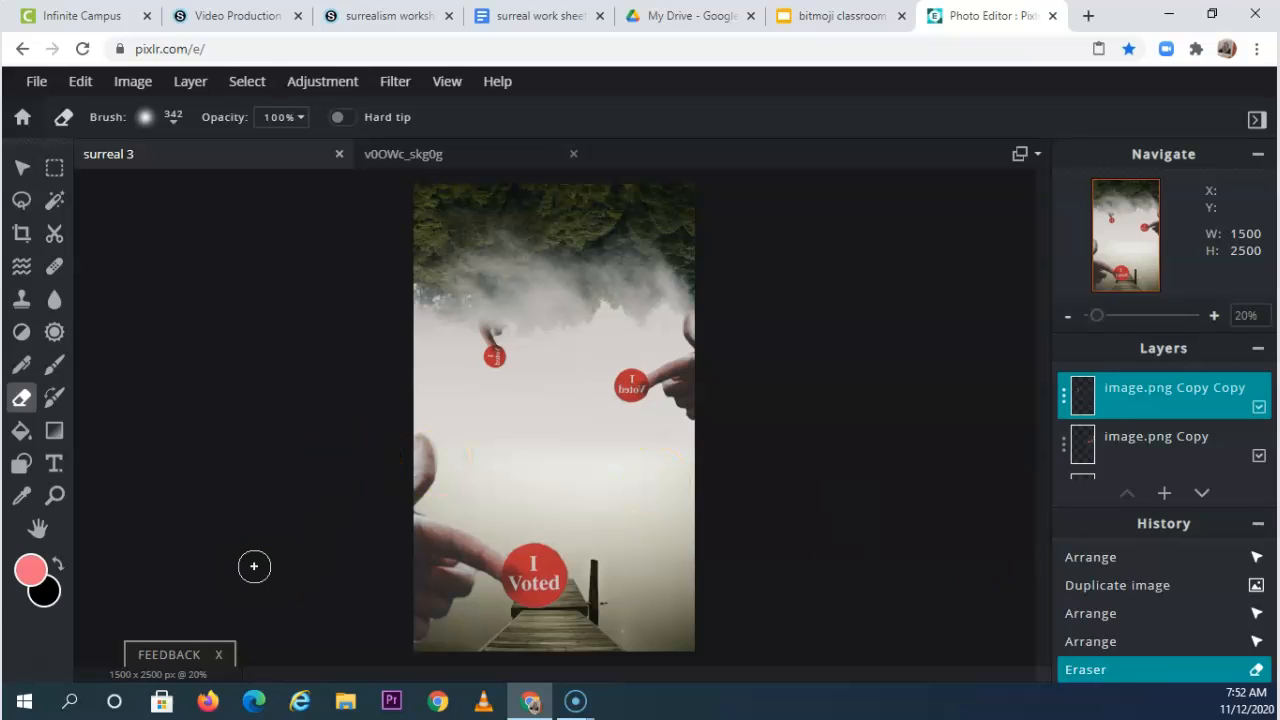
left_click(294, 528)
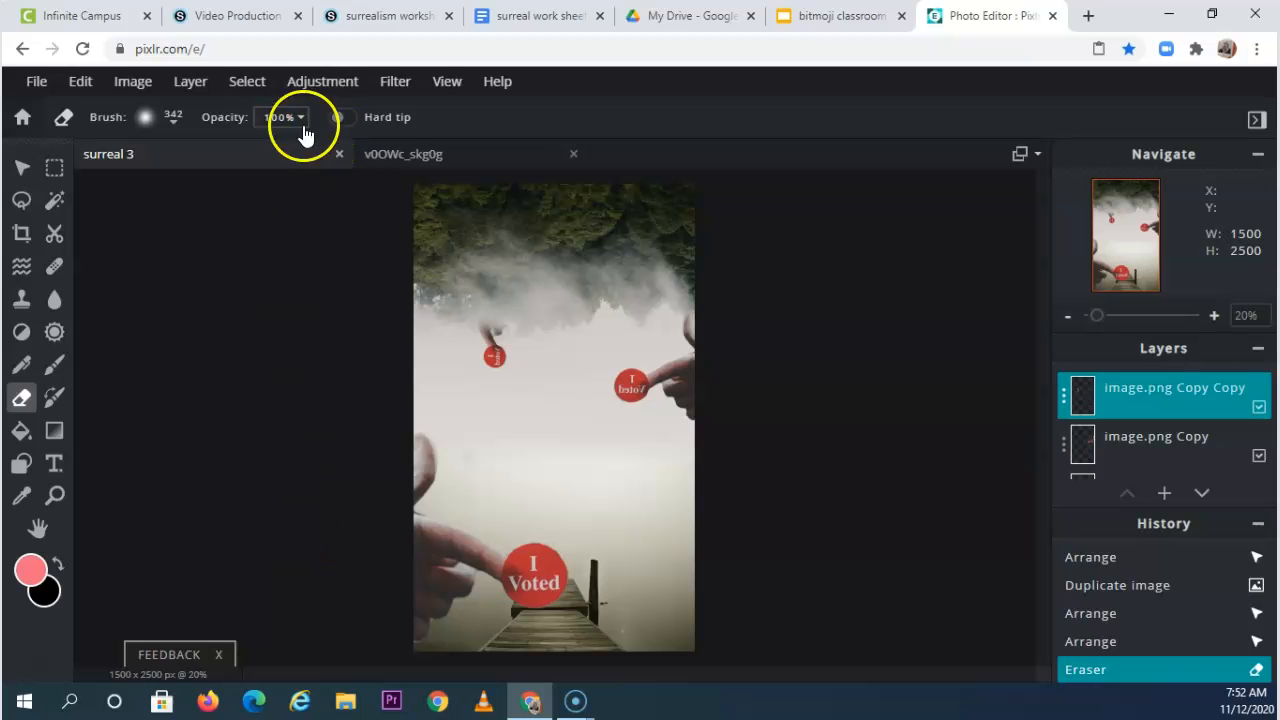
Open the stock image library from the hand cutout document and search it for "FEAR".
left_click(417, 155)
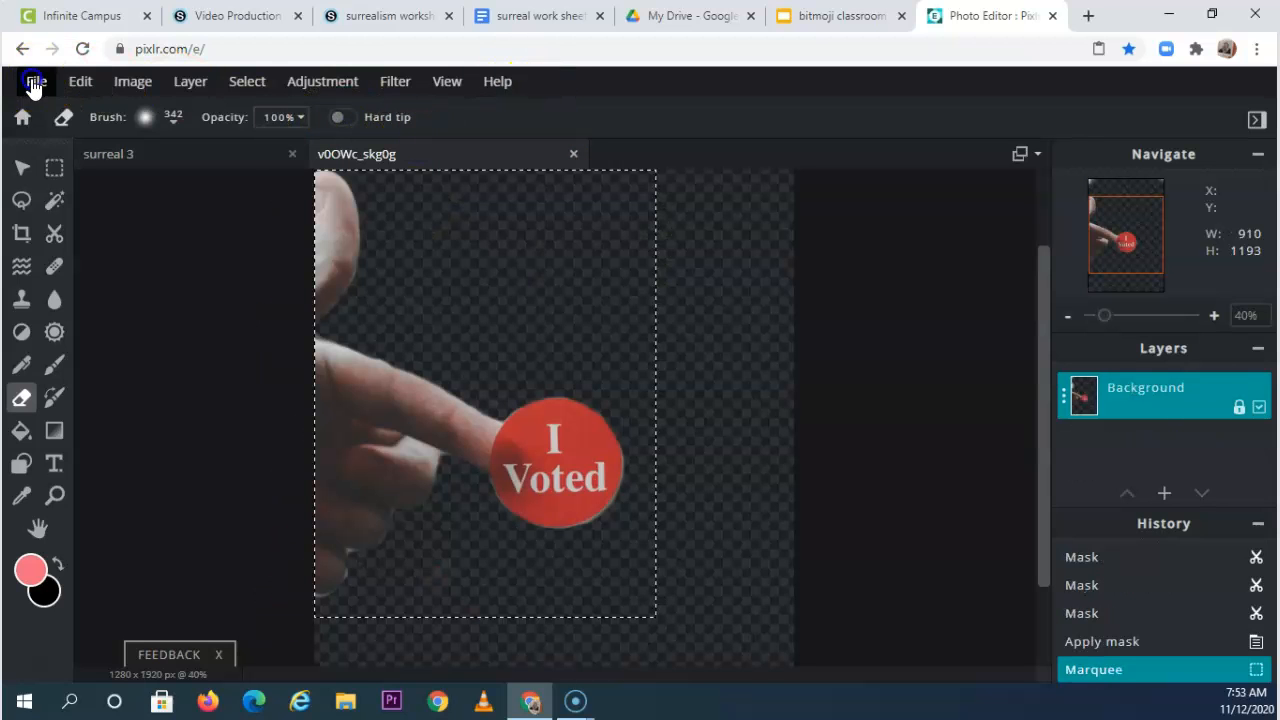
left_click(36, 81)
left_click(47, 190)
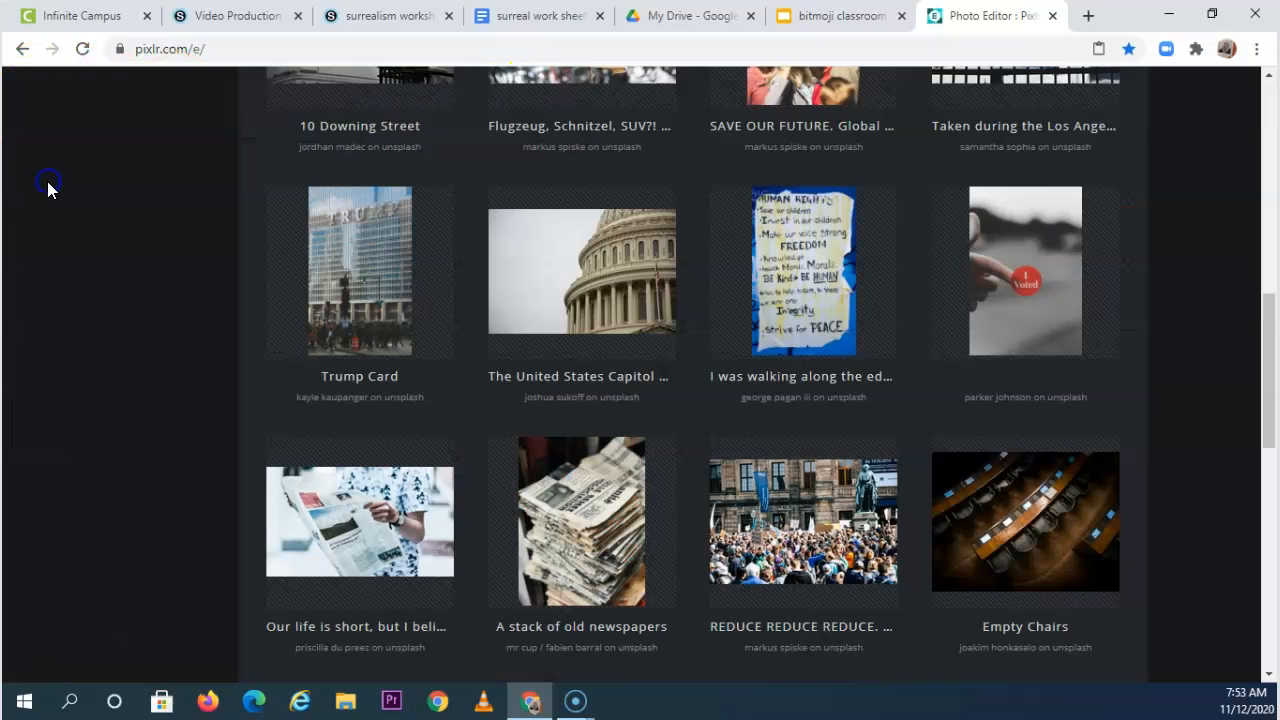
scroll(423, 363, "up", 8)
left_click_drag(414, 234, 203, 231)
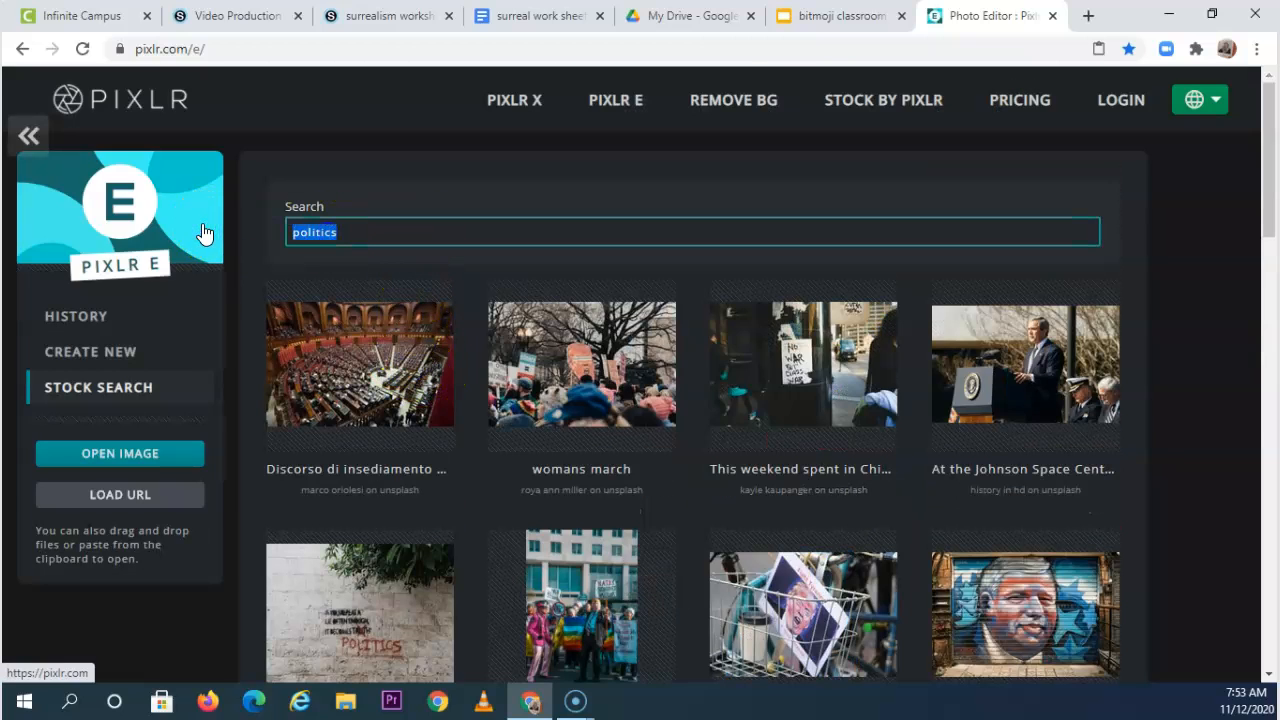
type("FEAR")
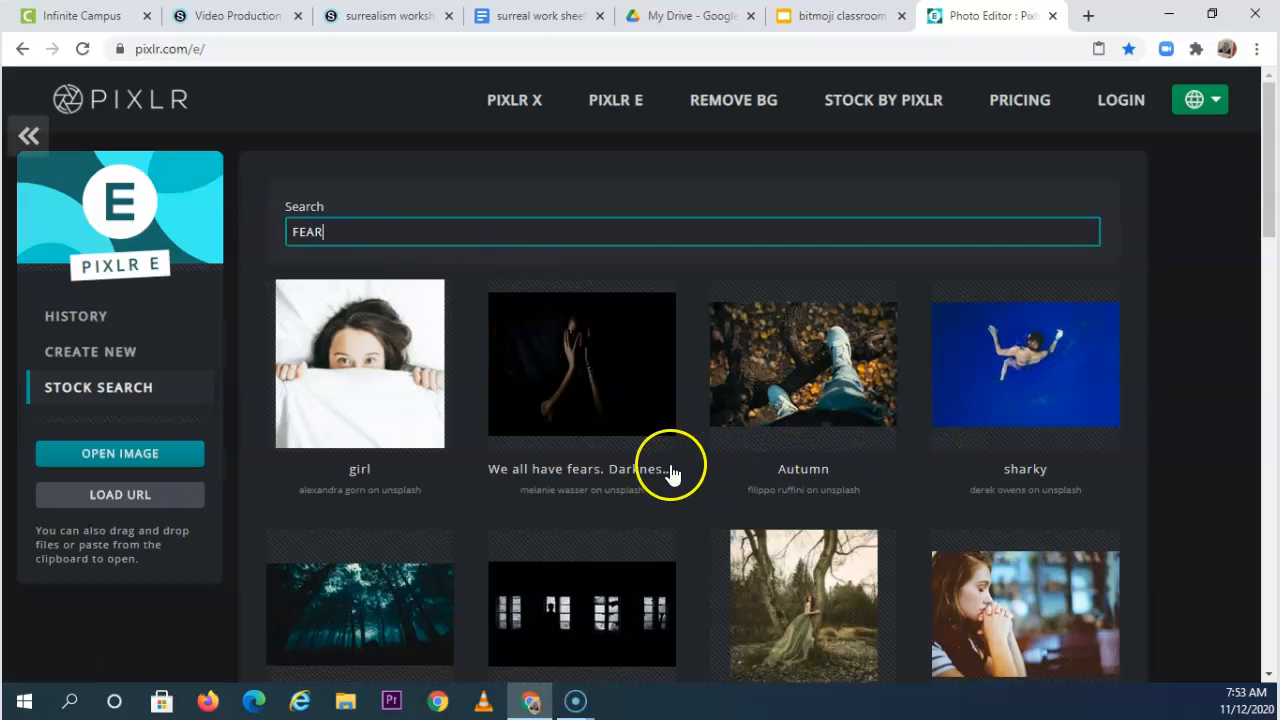
Look through the fear-themed stock photos down to the end of the results.
scroll(958, 388, "down", 5)
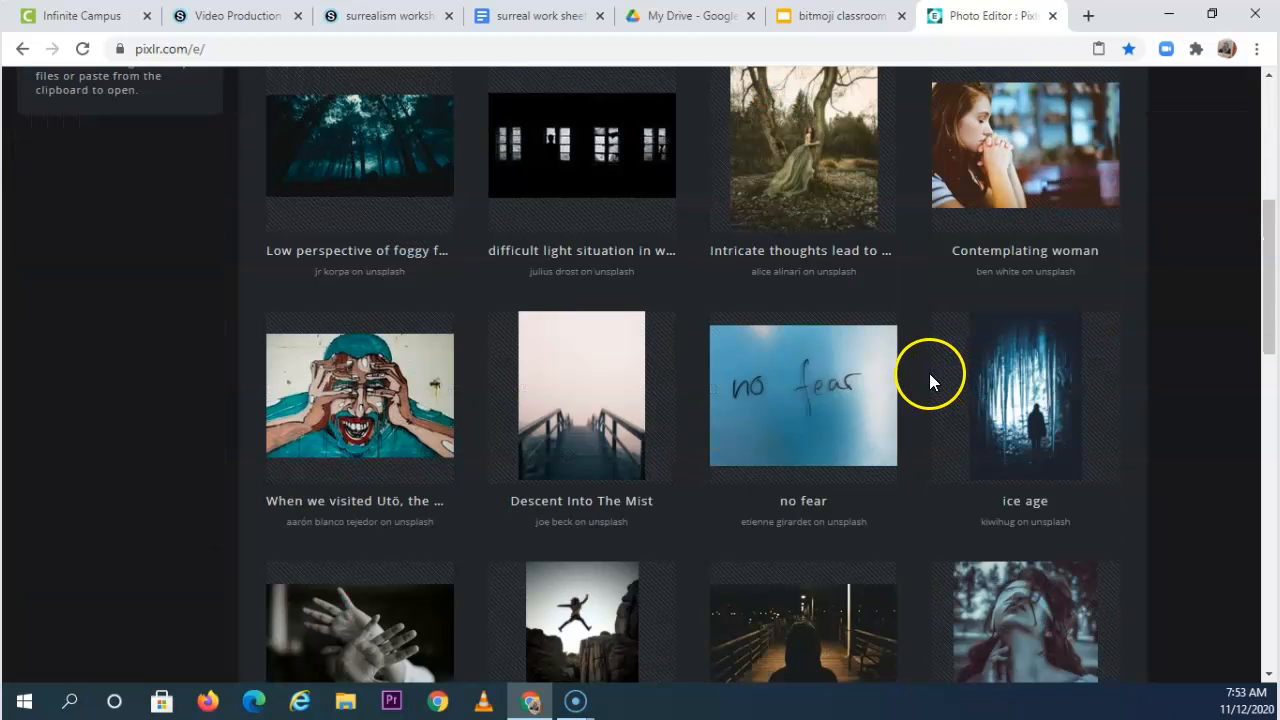
scroll(831, 355, "down", 3)
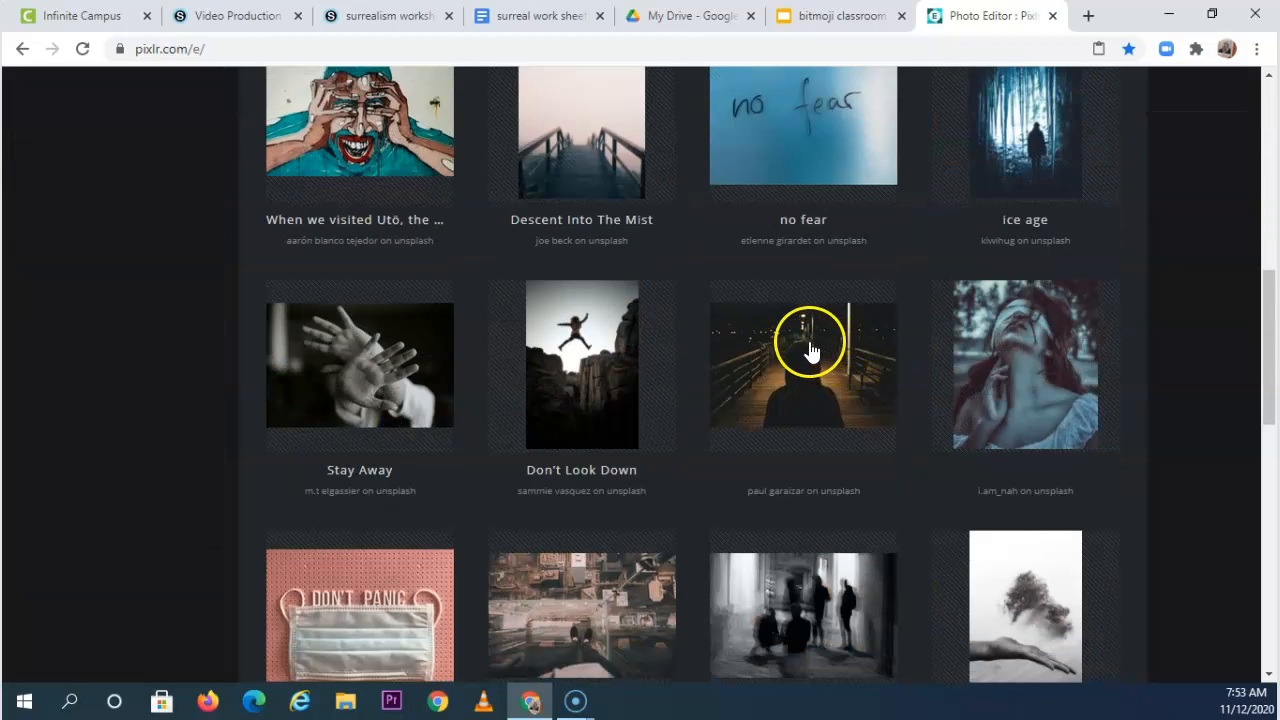
scroll(810, 350, "down", 2)
scroll(806, 332, "down", 3)
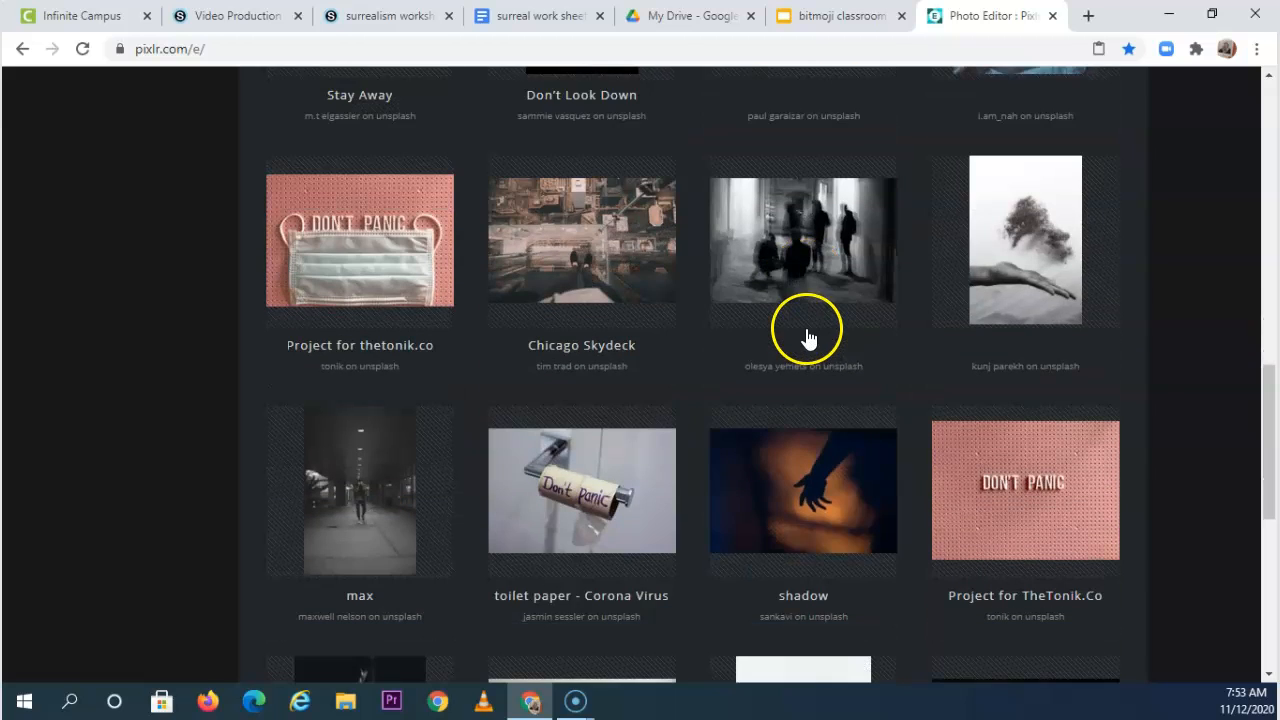
scroll(808, 338, "down", 3)
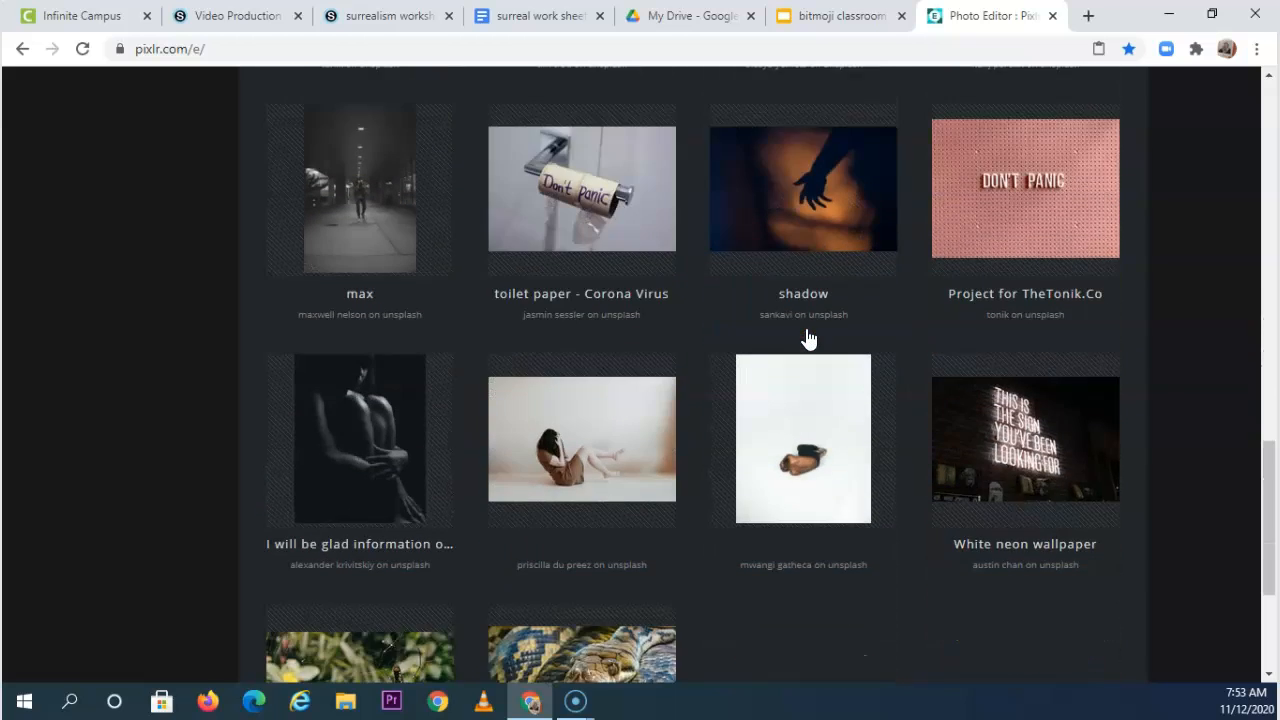
scroll(808, 338, "down", 2)
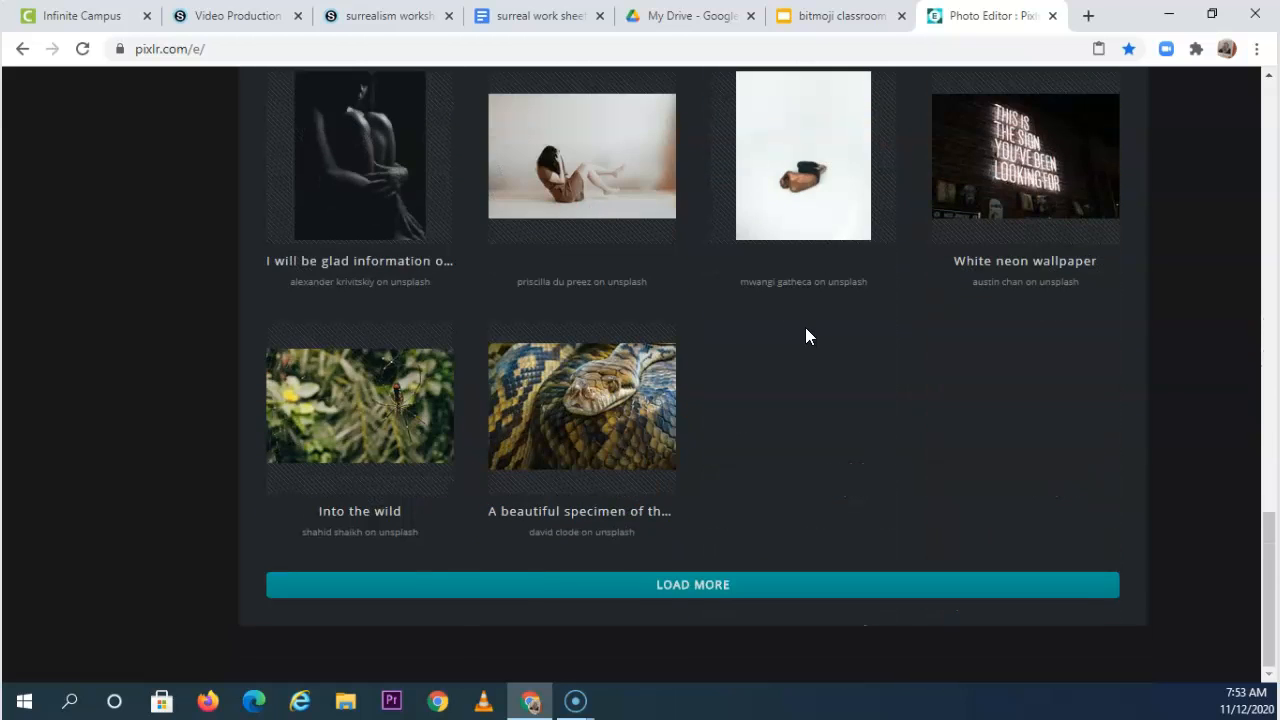
Load more fear-themed stock photos and open the spider on a yellow background at Full HD, 1920 × 1920 px.
left_click(696, 570)
scroll(704, 422, "down", 4)
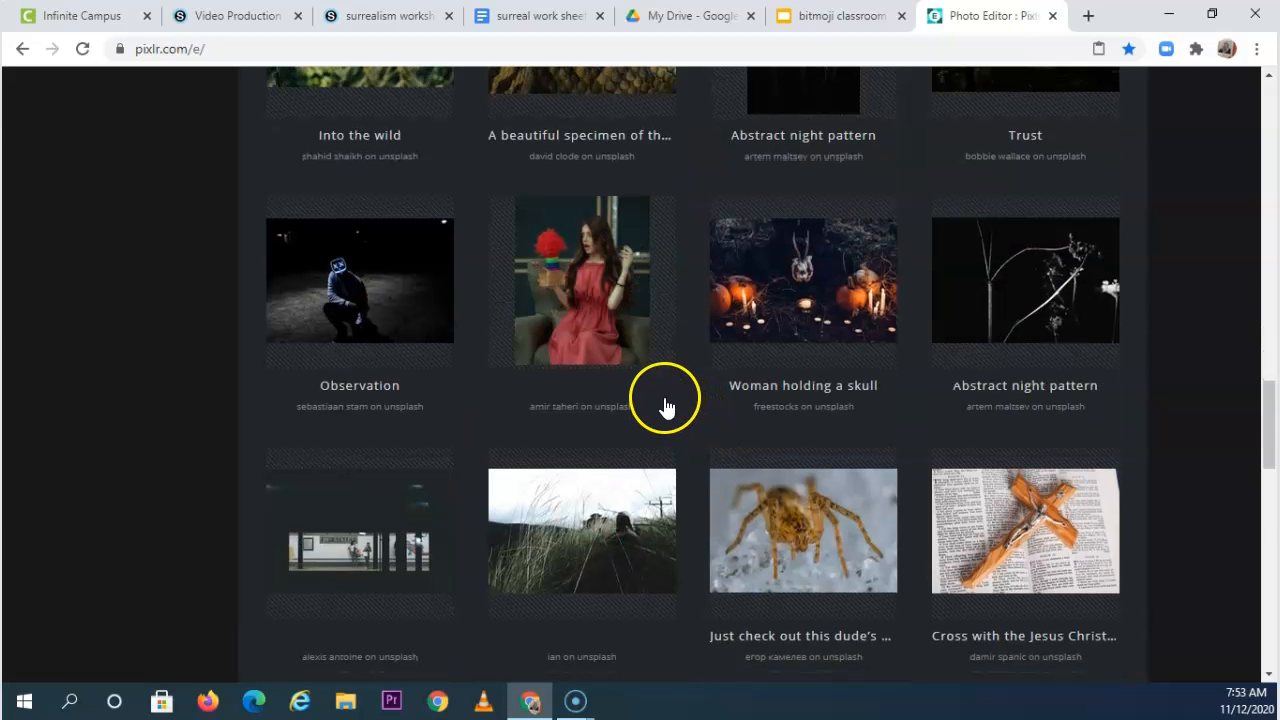
scroll(664, 405, "down", 5)
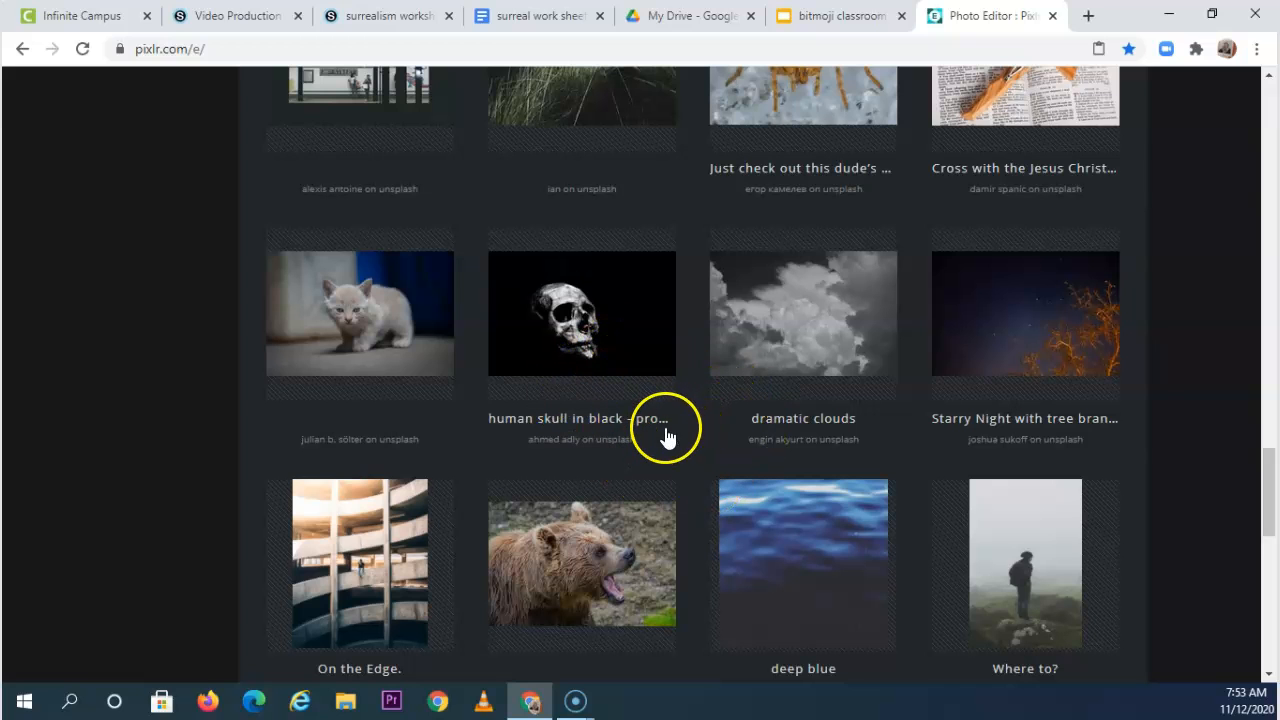
scroll(665, 402, "down", 3)
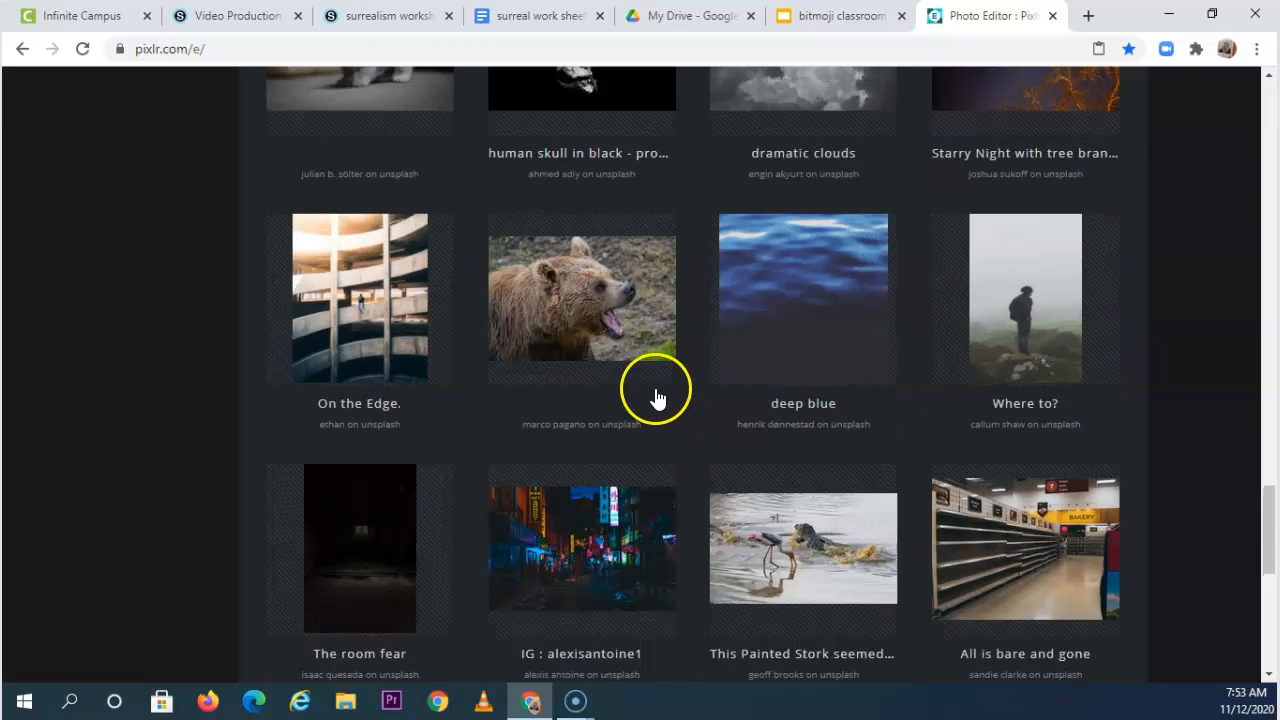
scroll(656, 398, "up", 2)
scroll(789, 457, "down", 1)
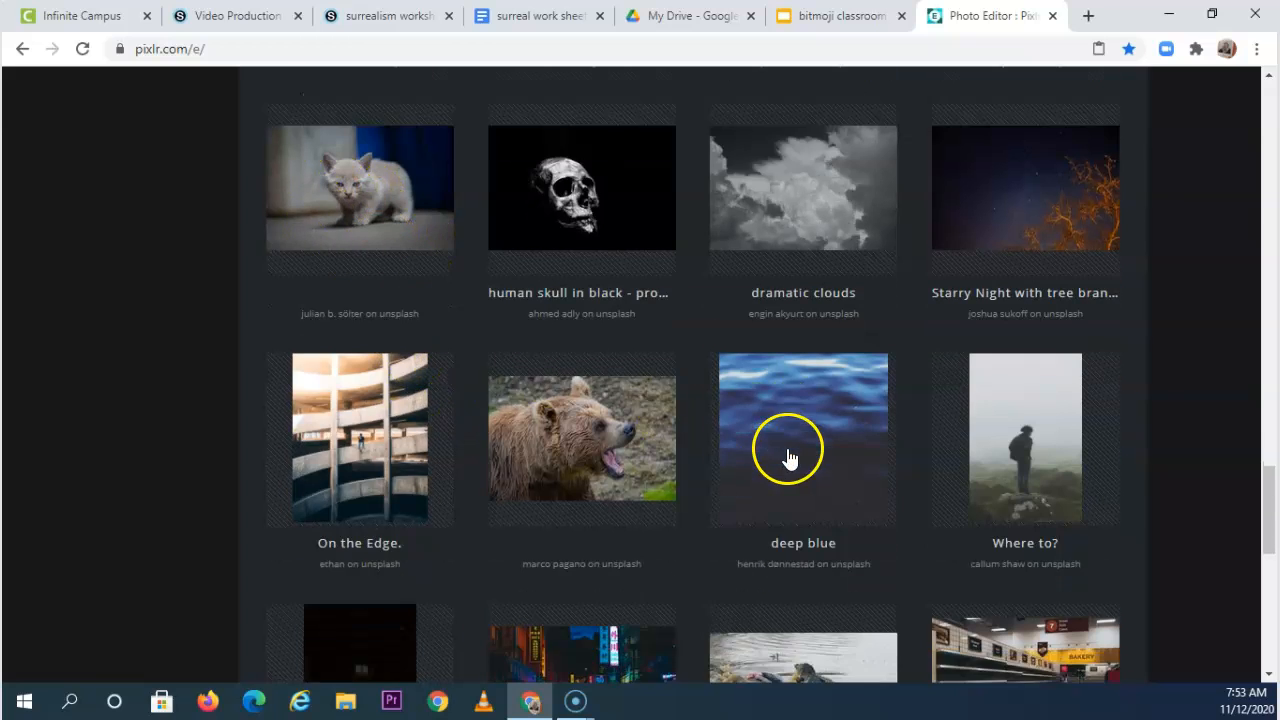
scroll(789, 457, "down", 7)
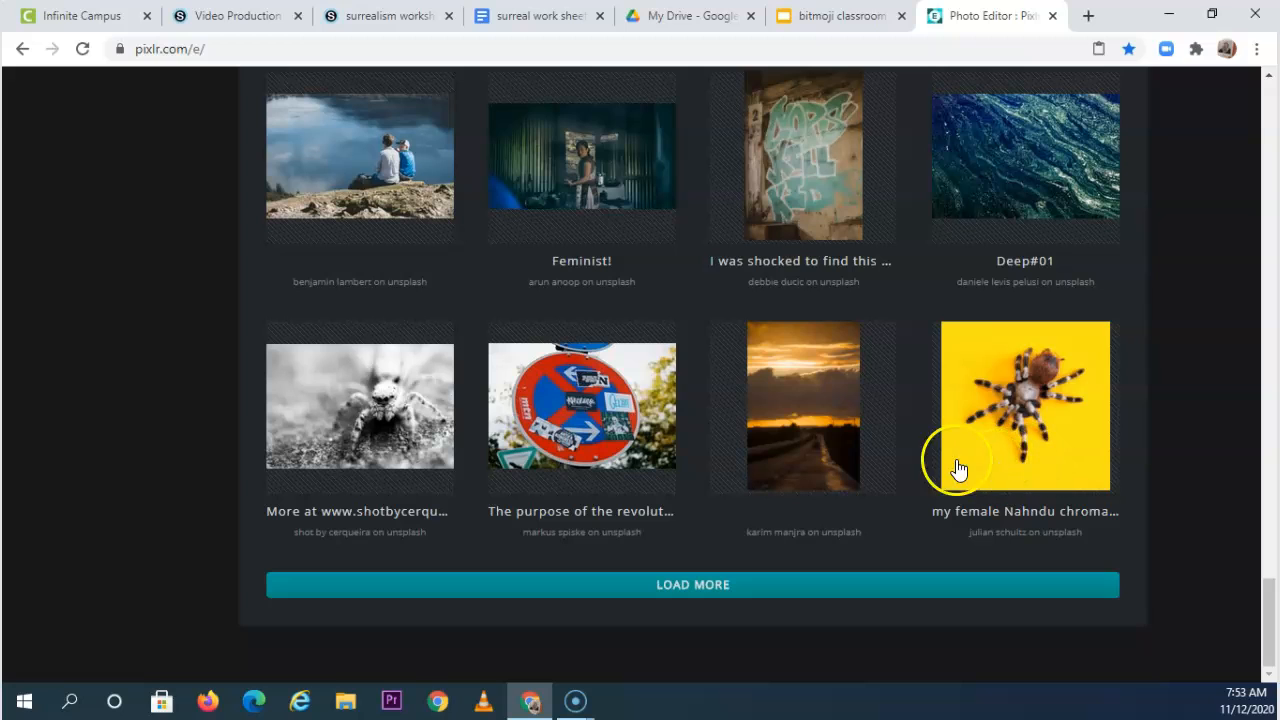
left_click(1012, 425)
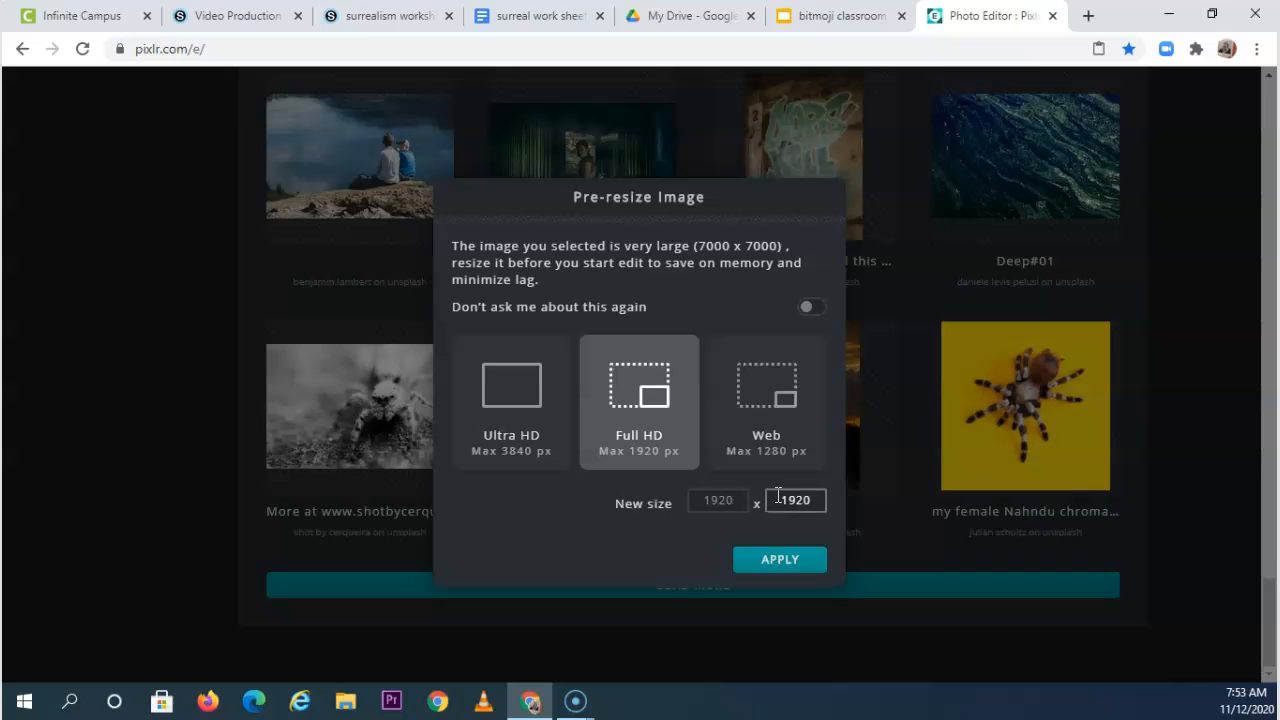
left_click(764, 564)
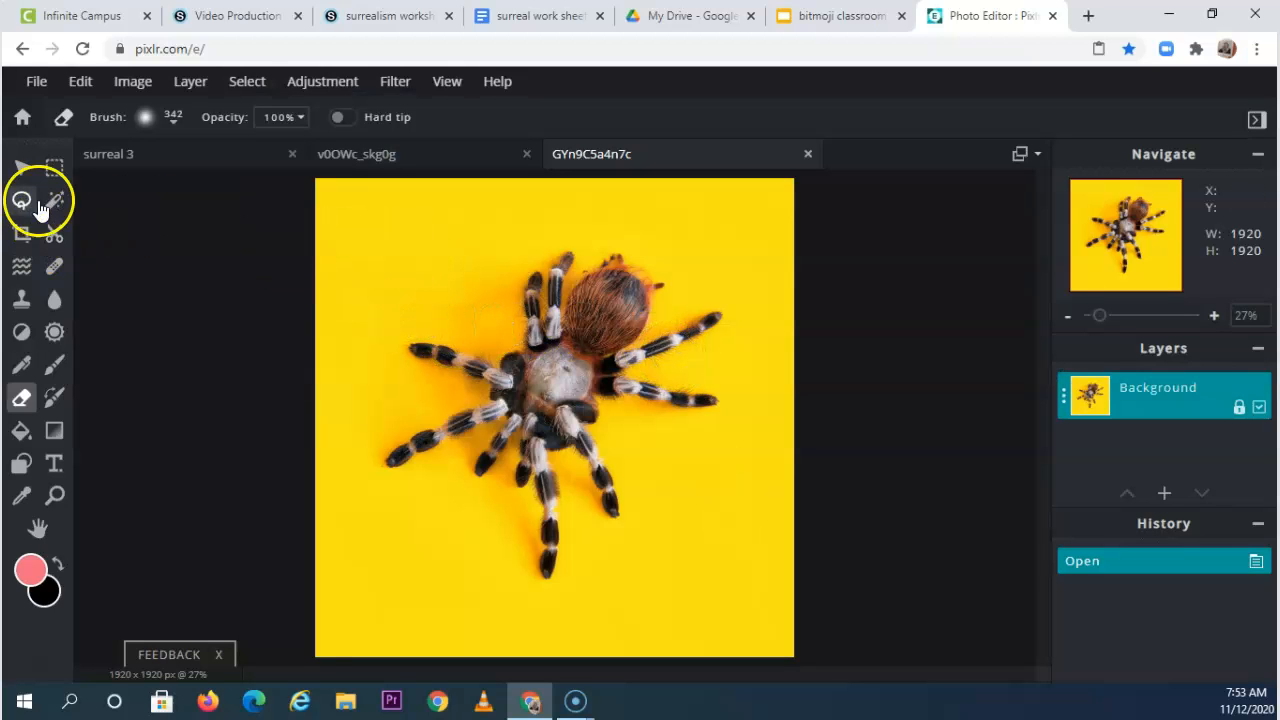
Mask out the yellow background around the spider using the Cutout tool's magic mask at tolerance 32.
left_click(50, 208)
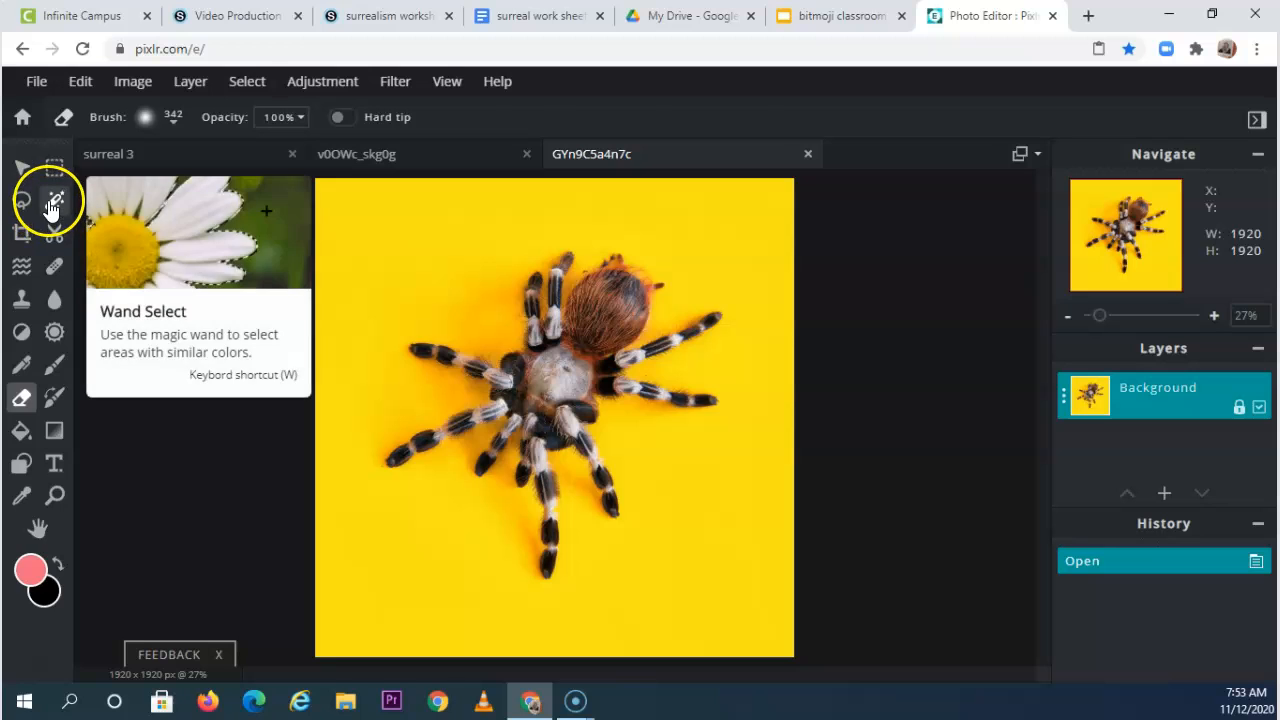
left_click(435, 272)
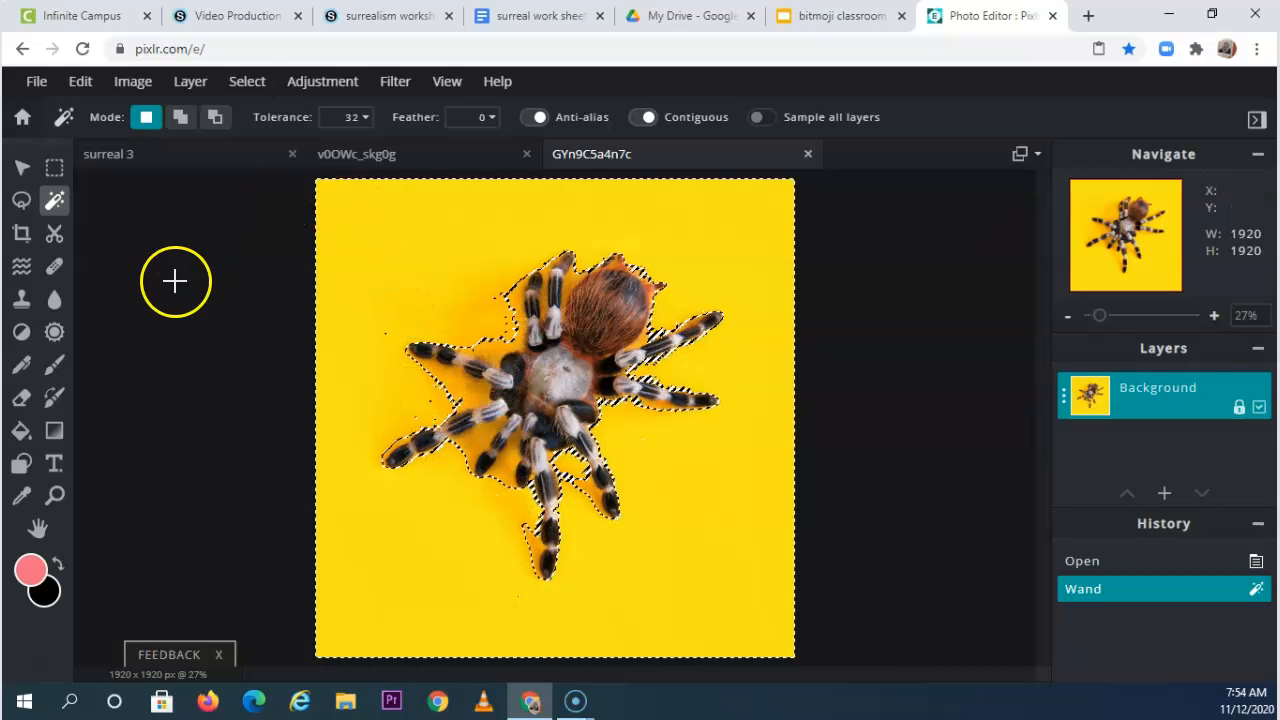
left_click(53, 234)
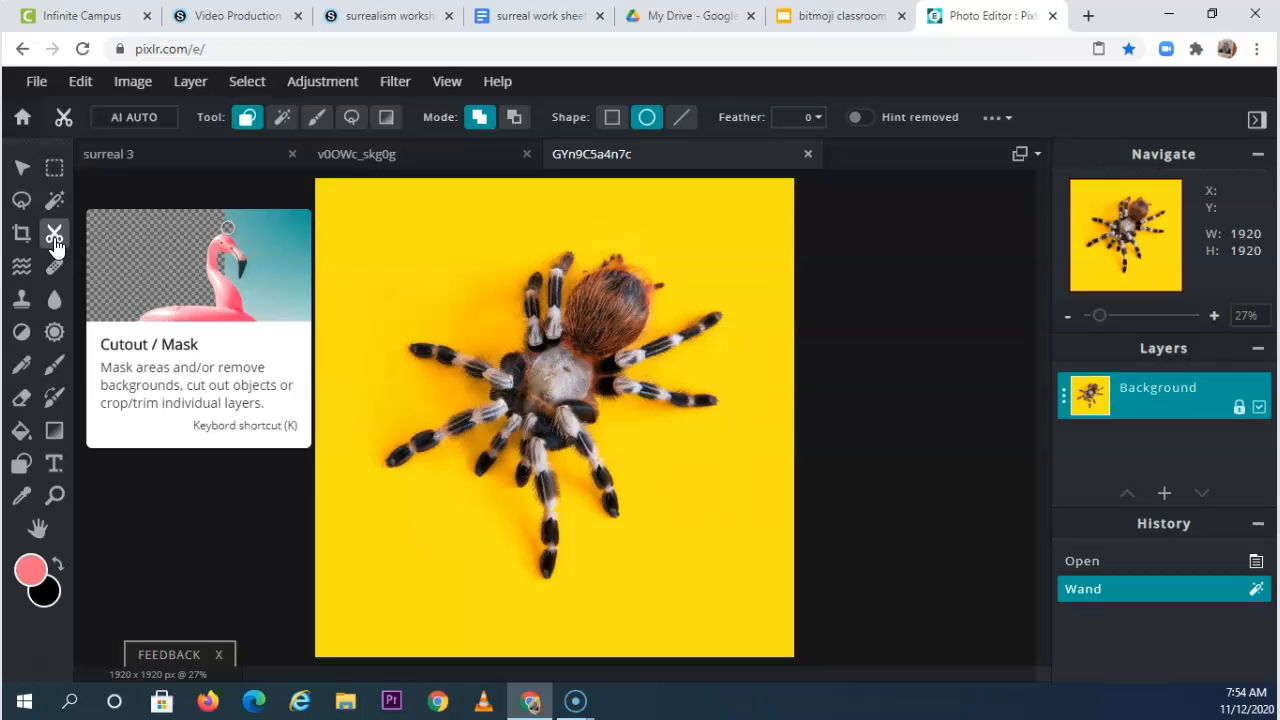
left_click(283, 120)
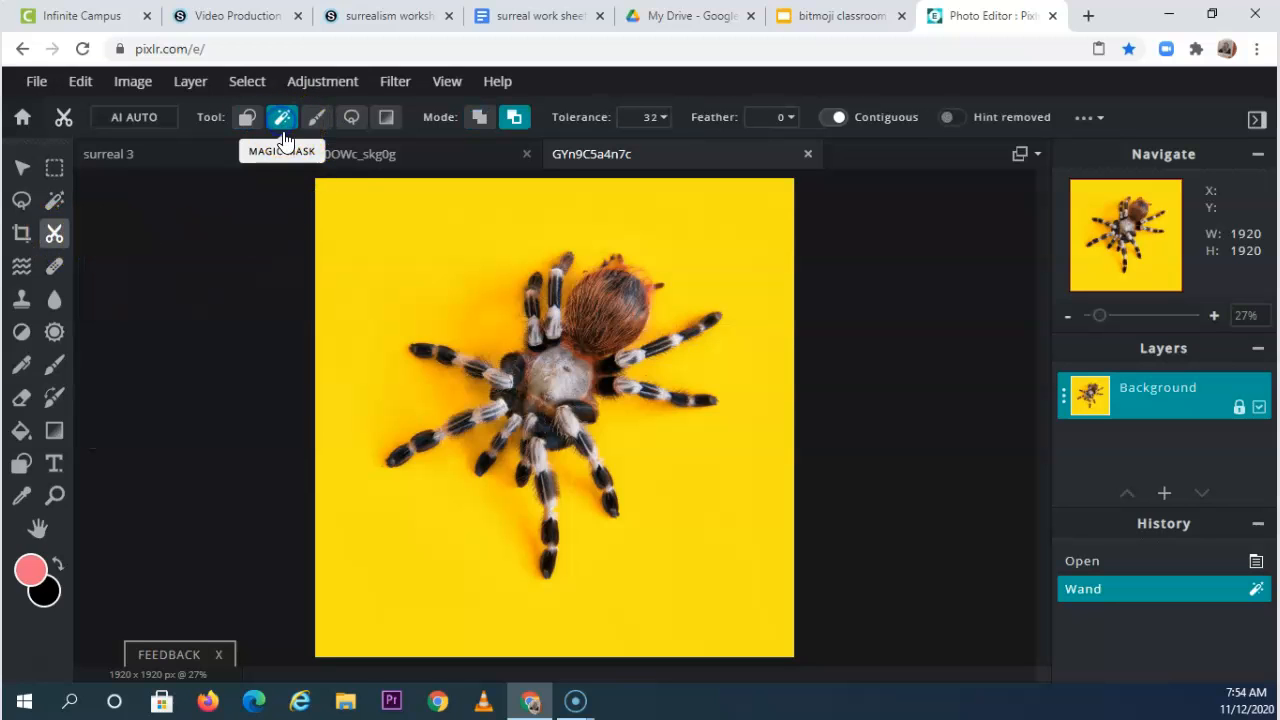
left_click(442, 302)
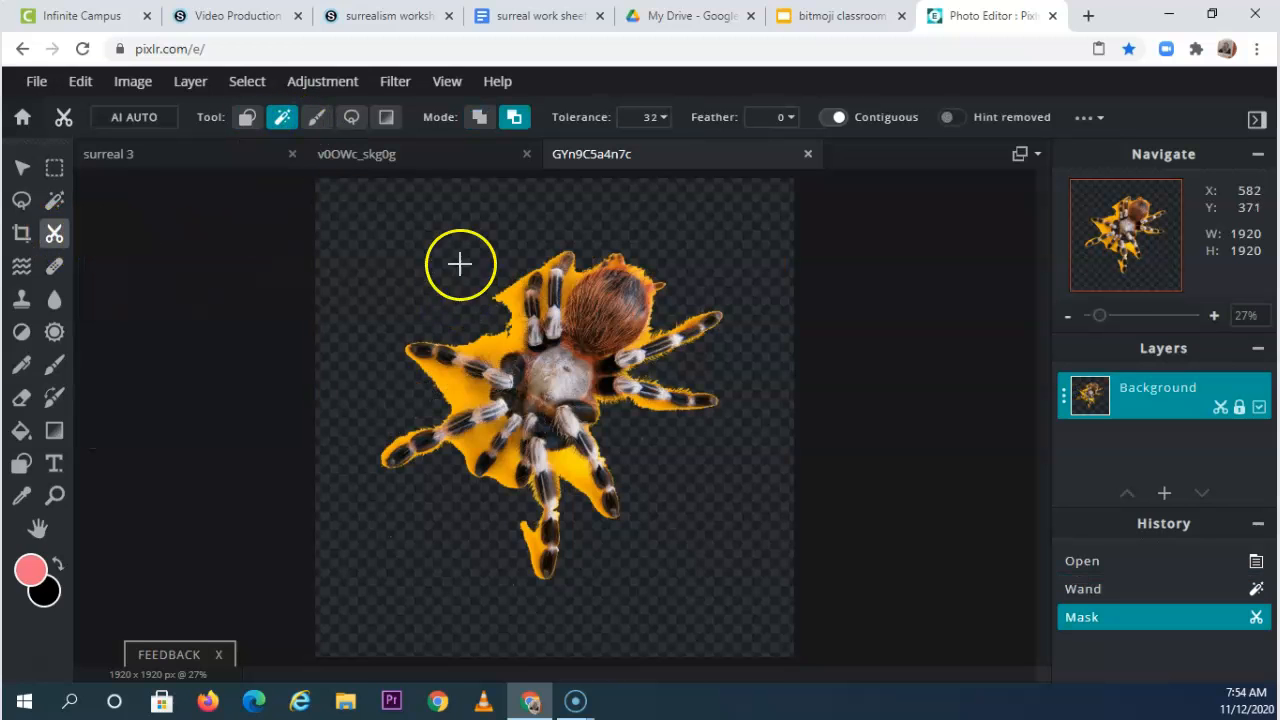
Brush away the leftover yellow between the spider's two long left legs with a 47 px cutout mask brush.
left_click(315, 116)
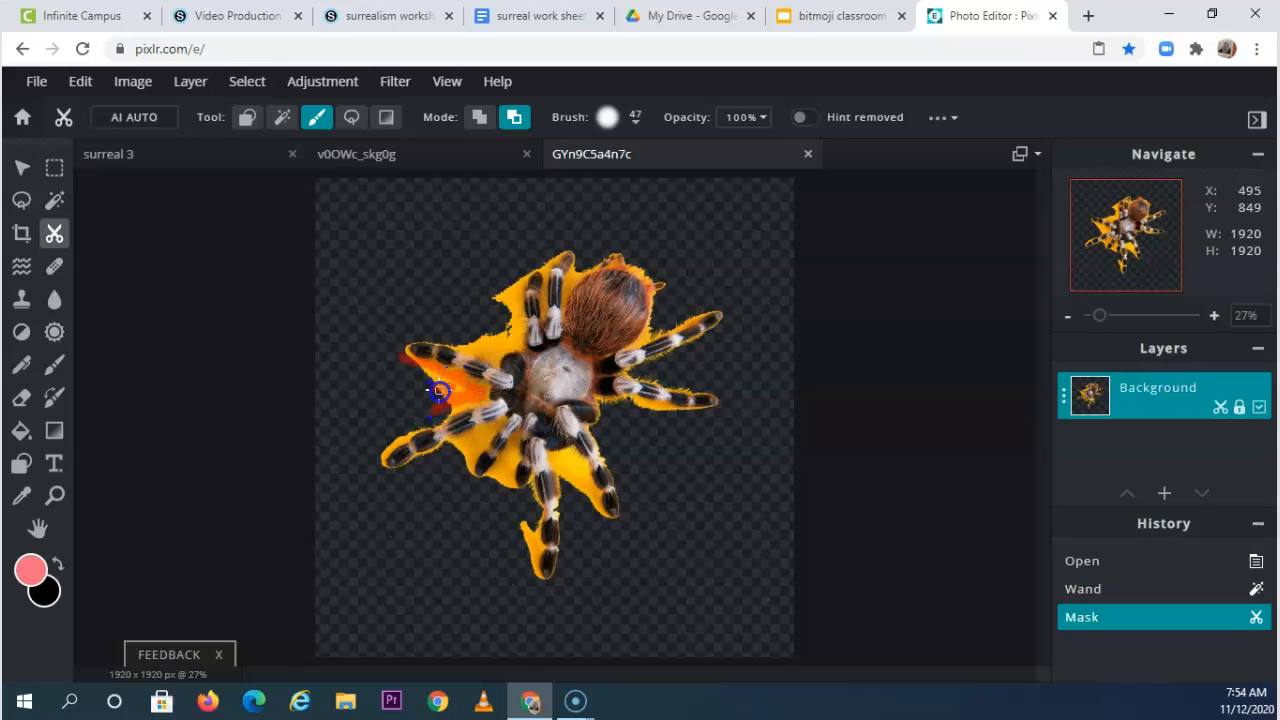
left_click_drag(421, 371, 425, 370)
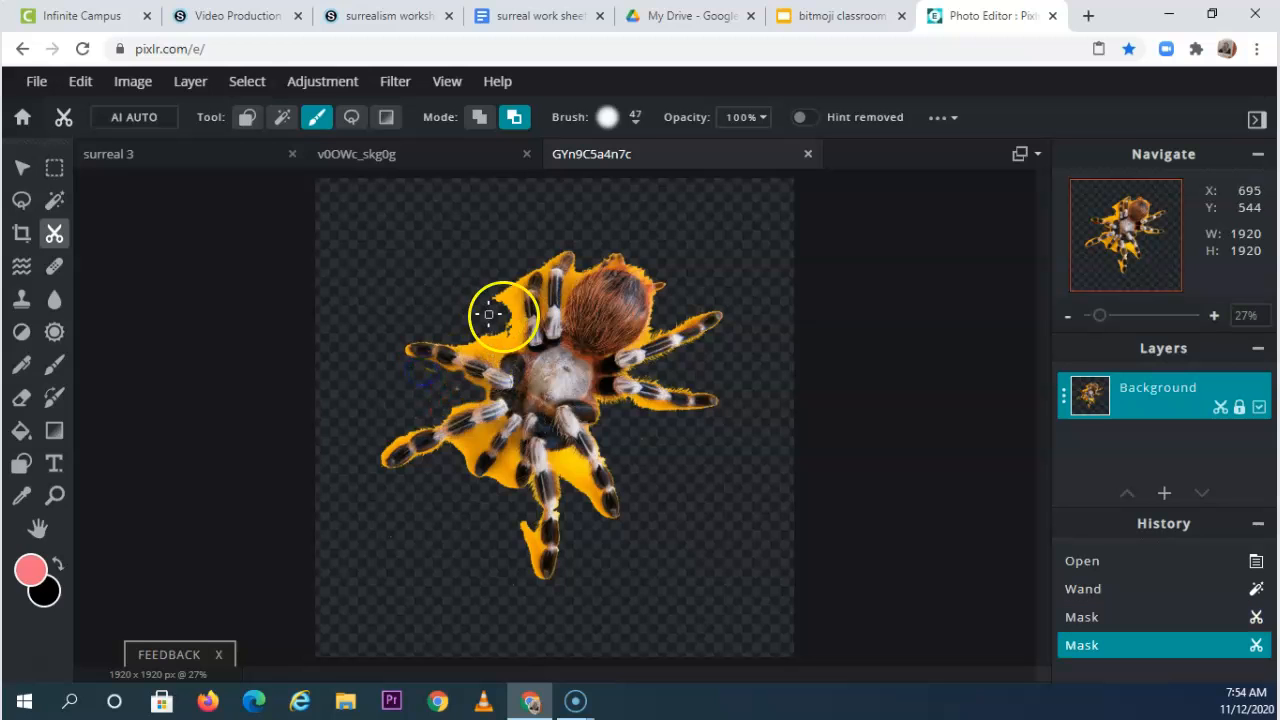
left_click(620, 120)
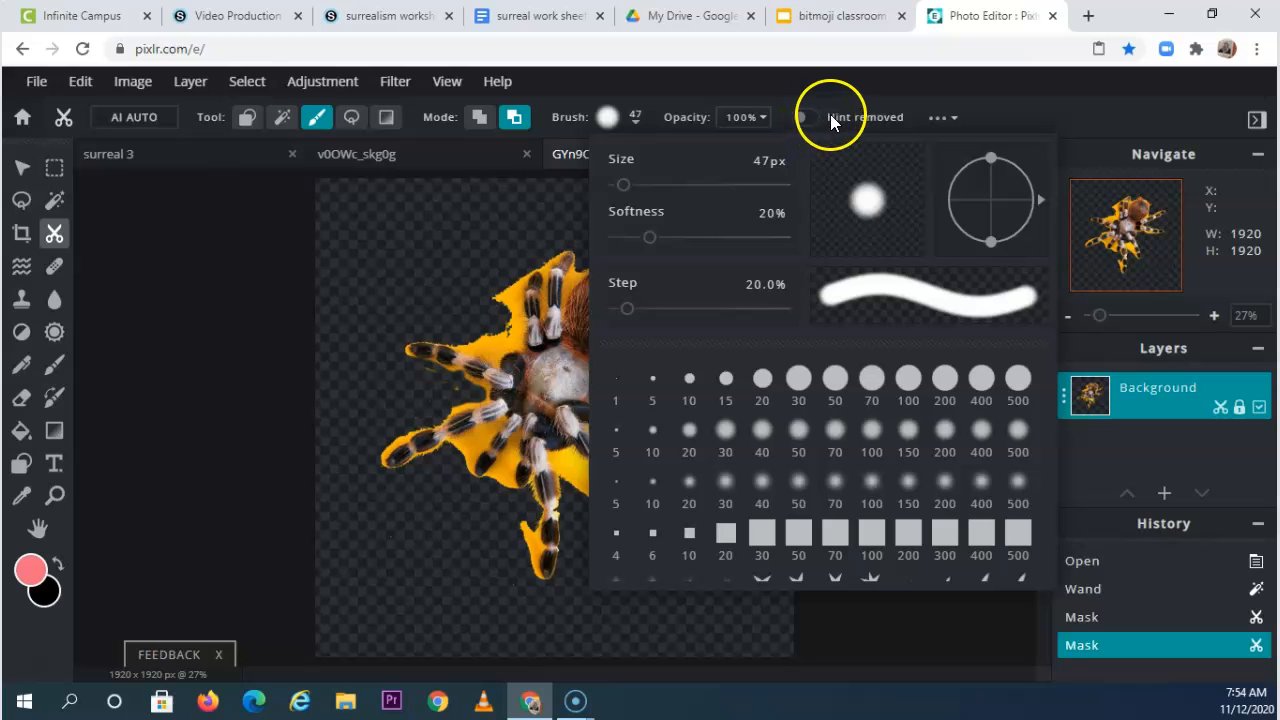
left_click(618, 122)
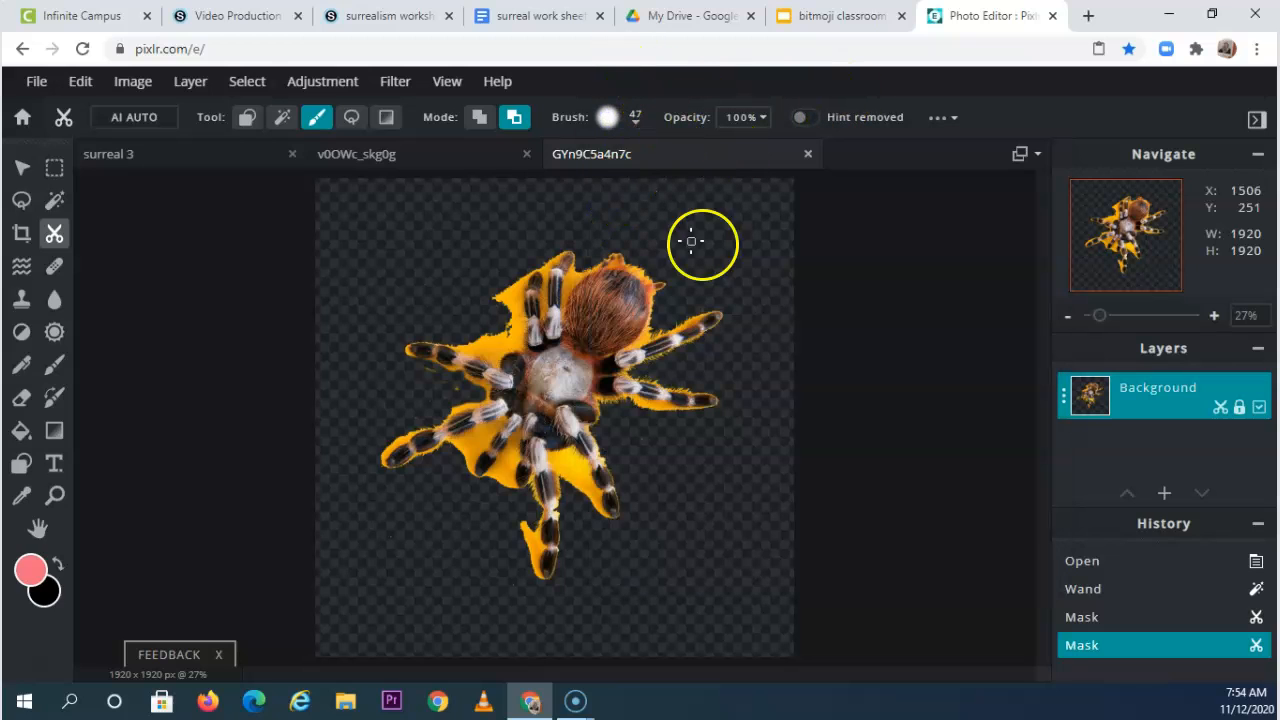
left_click(953, 120)
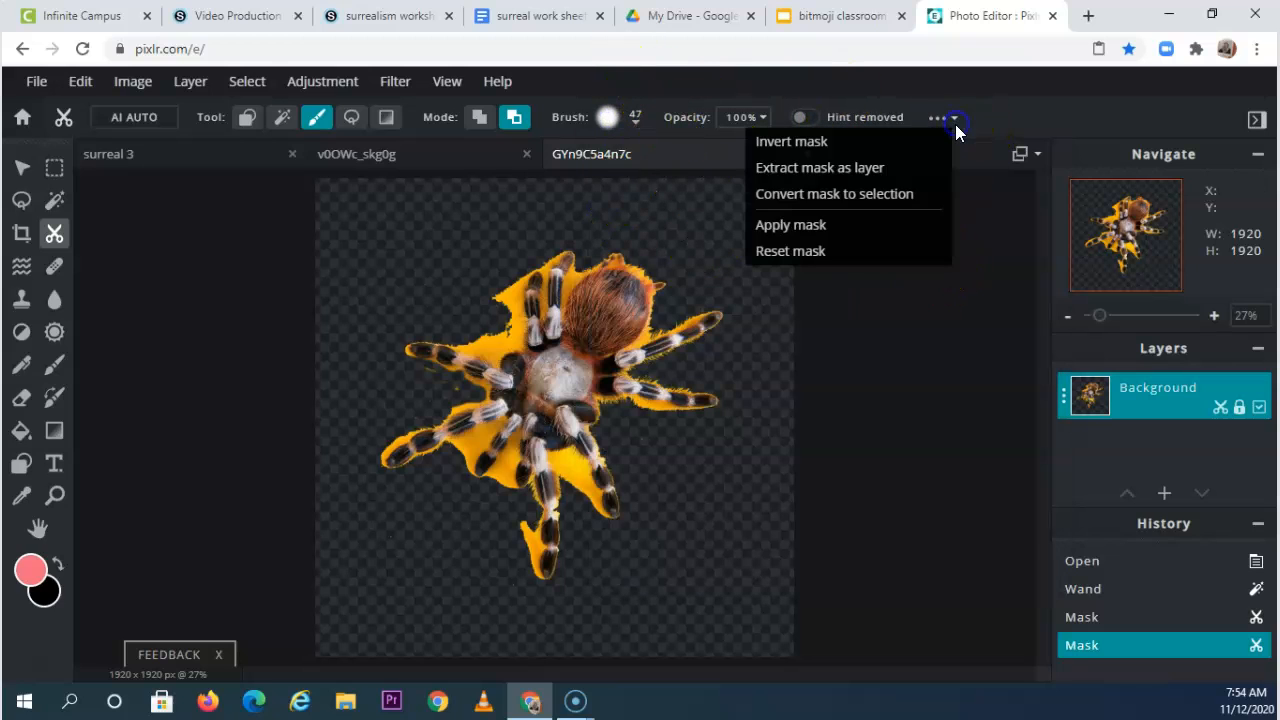
left_click(950, 122)
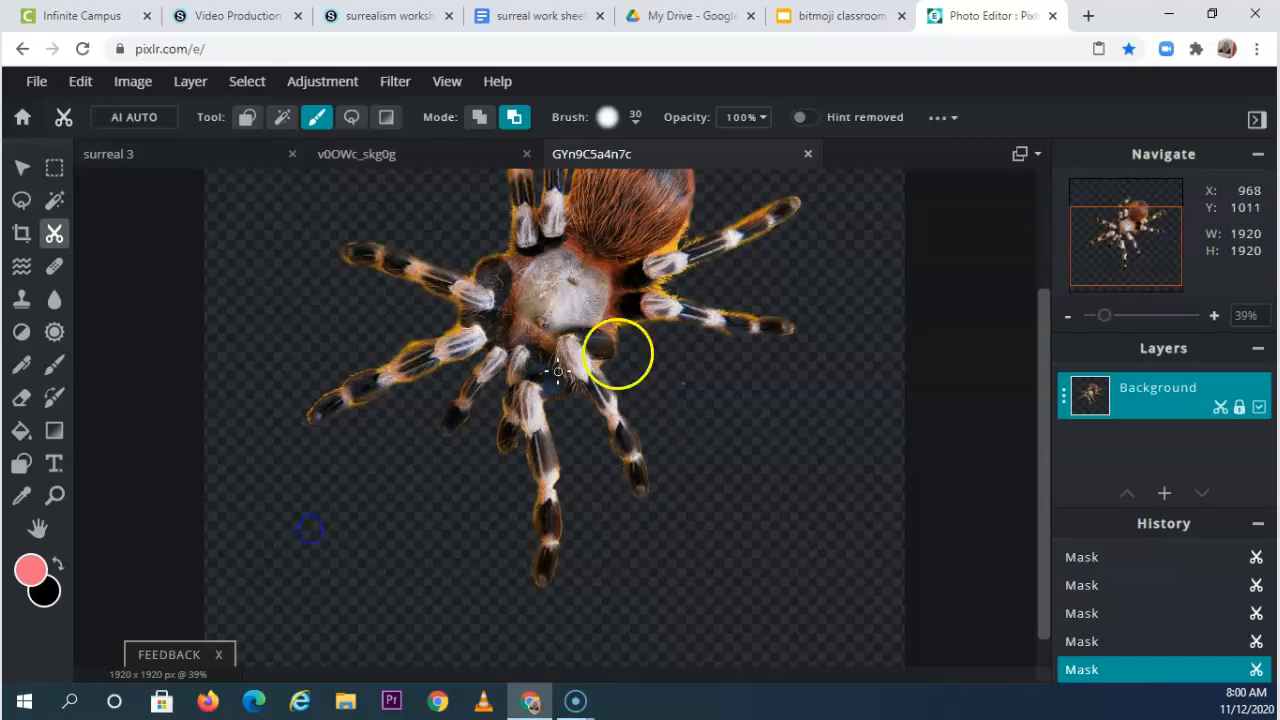
Mask out the yellow patch between the spider's abdomen and its upper-right leg with a 30 px brush.
scroll(723, 243, "up", 8)
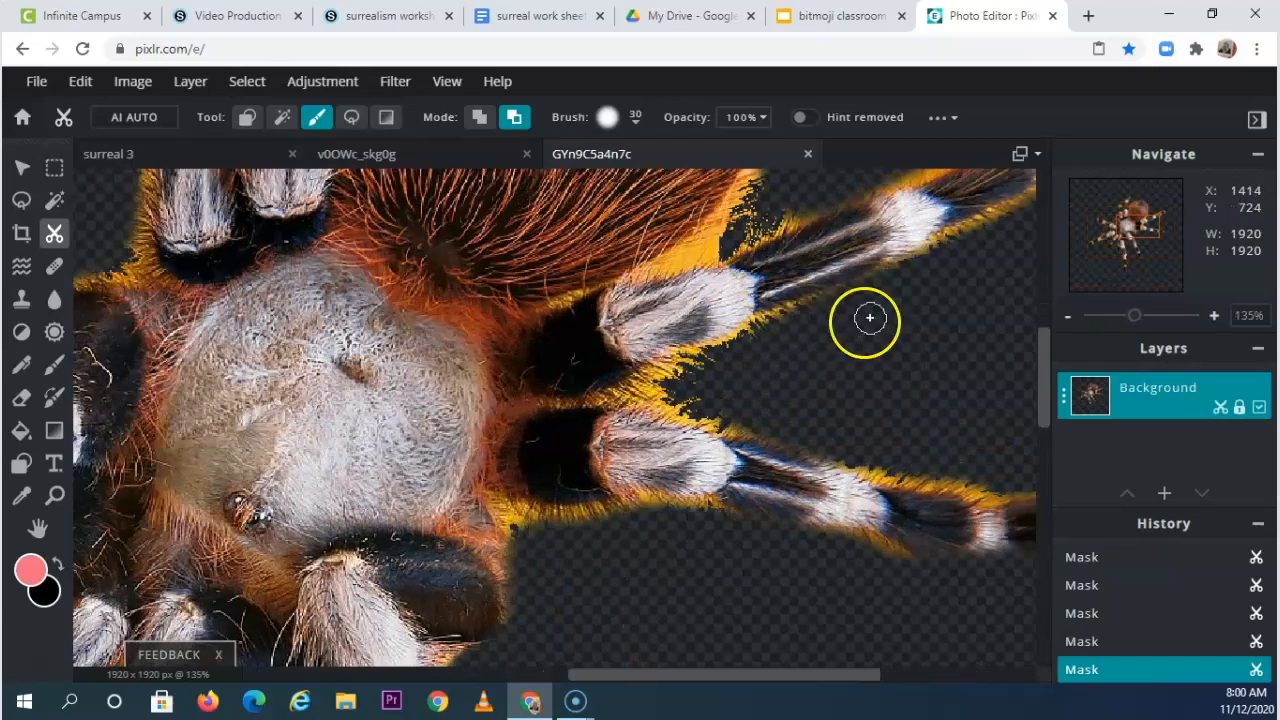
scroll(869, 318, "down", 6)
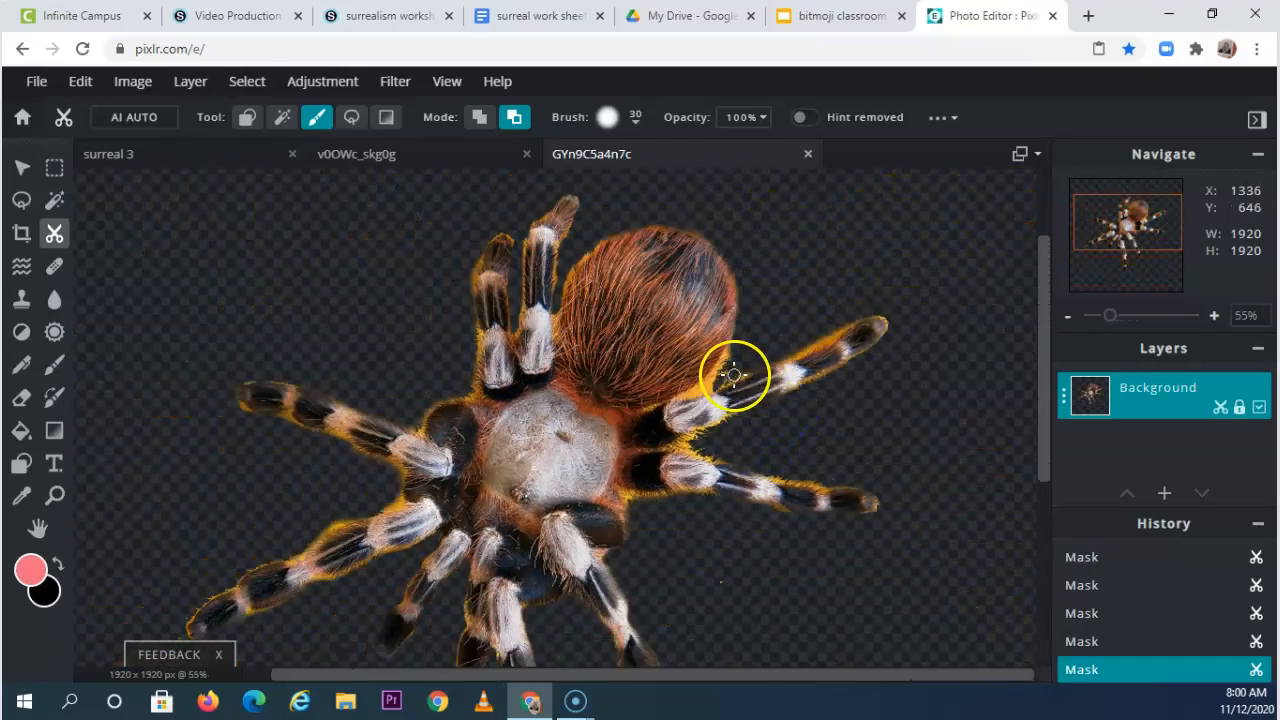
scroll(735, 373, "up", 5)
left_click_drag(923, 420, 774, 446)
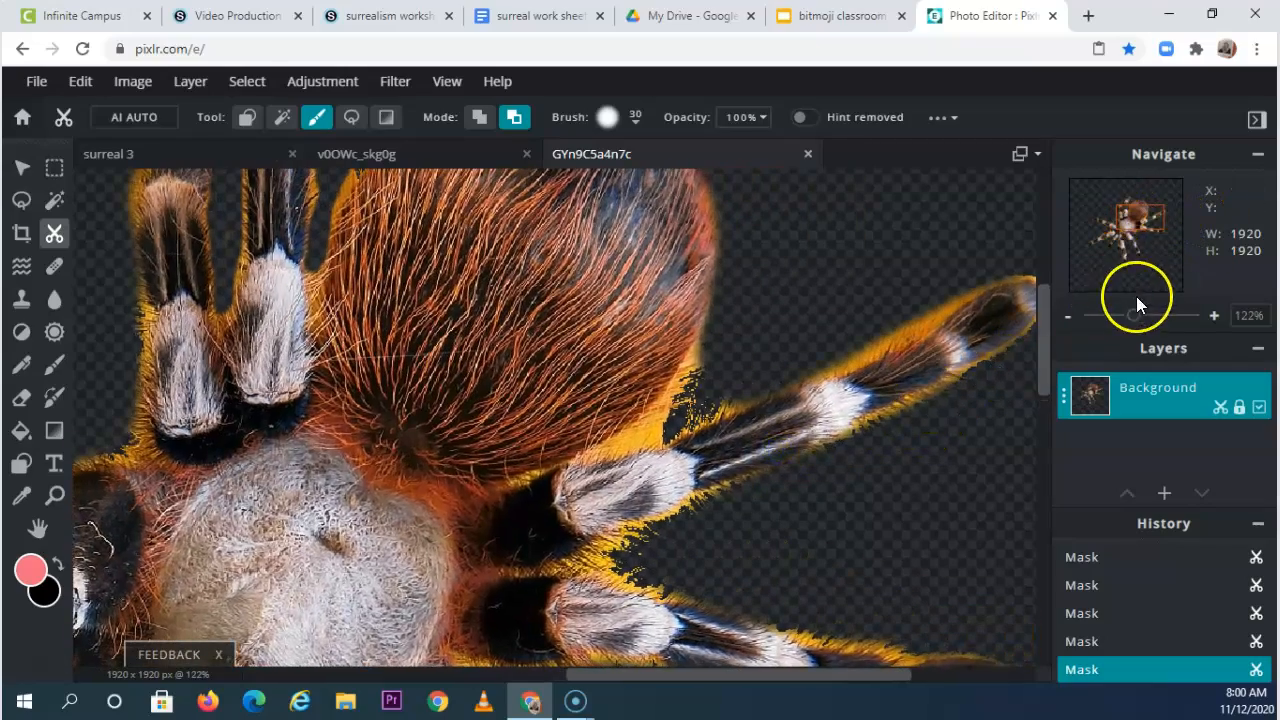
mouse_move(1140, 318)
left_mouse_down()
mouse_move(1157, 320)
mouse_move(1138, 318)
left_mouse_up()
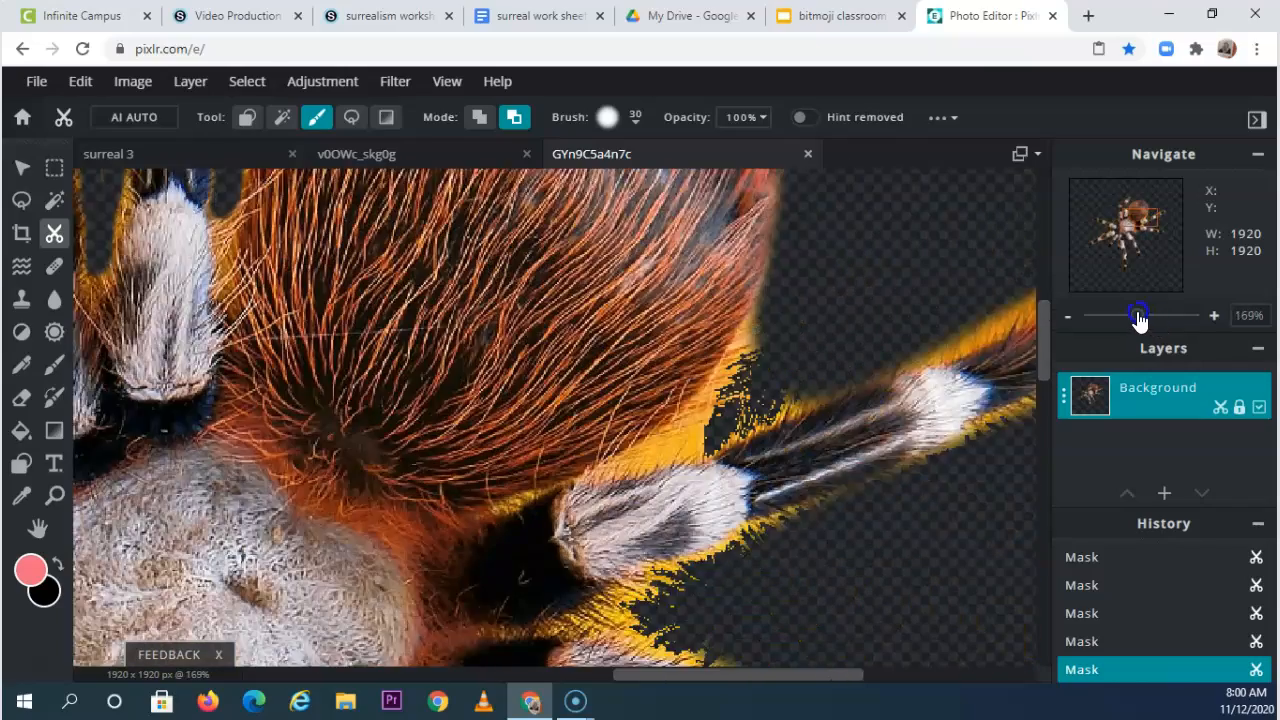
left_click_drag(1138, 212, 1146, 214)
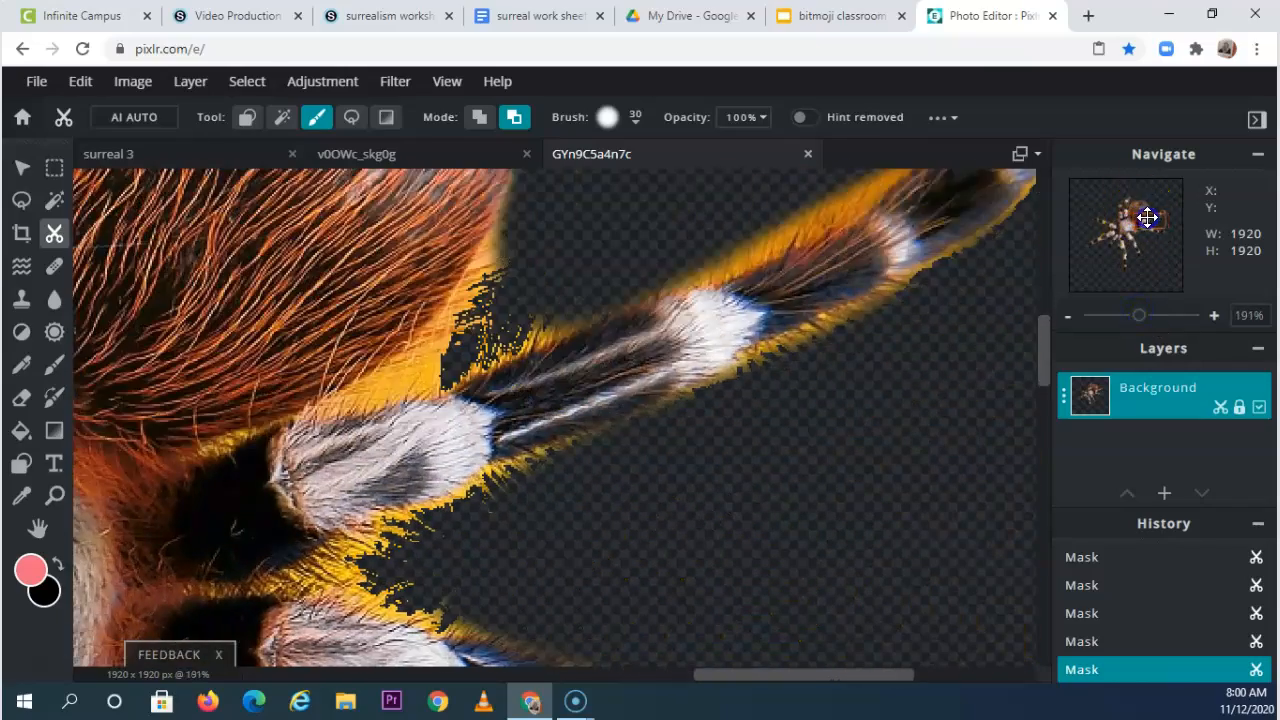
mouse_move(545, 255)
left_mouse_down()
mouse_move(515, 245)
mouse_move(426, 361)
mouse_move(355, 390)
mouse_move(572, 296)
mouse_move(449, 342)
left_mouse_up()
left_click_drag(529, 264, 546, 274)
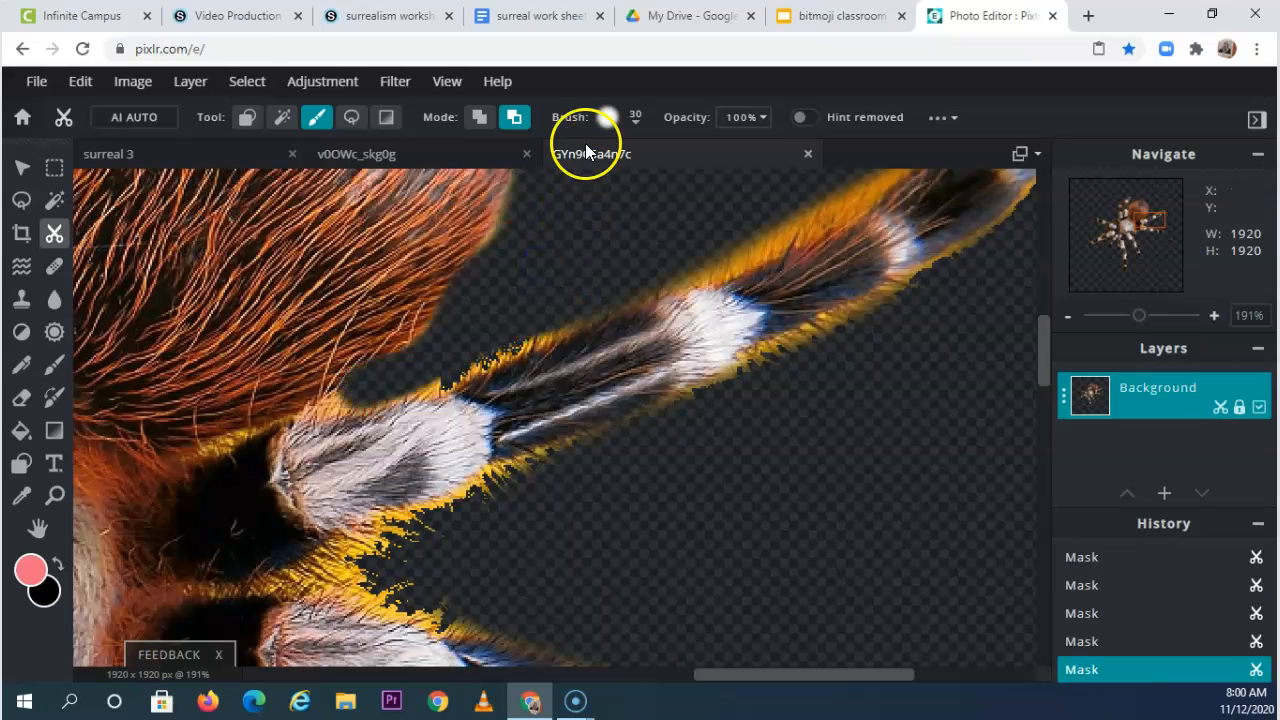
Trim the remaining yellow fringe along and between the spider's two right legs with the 30 px mask brush.
left_click_drag(695, 250, 866, 169)
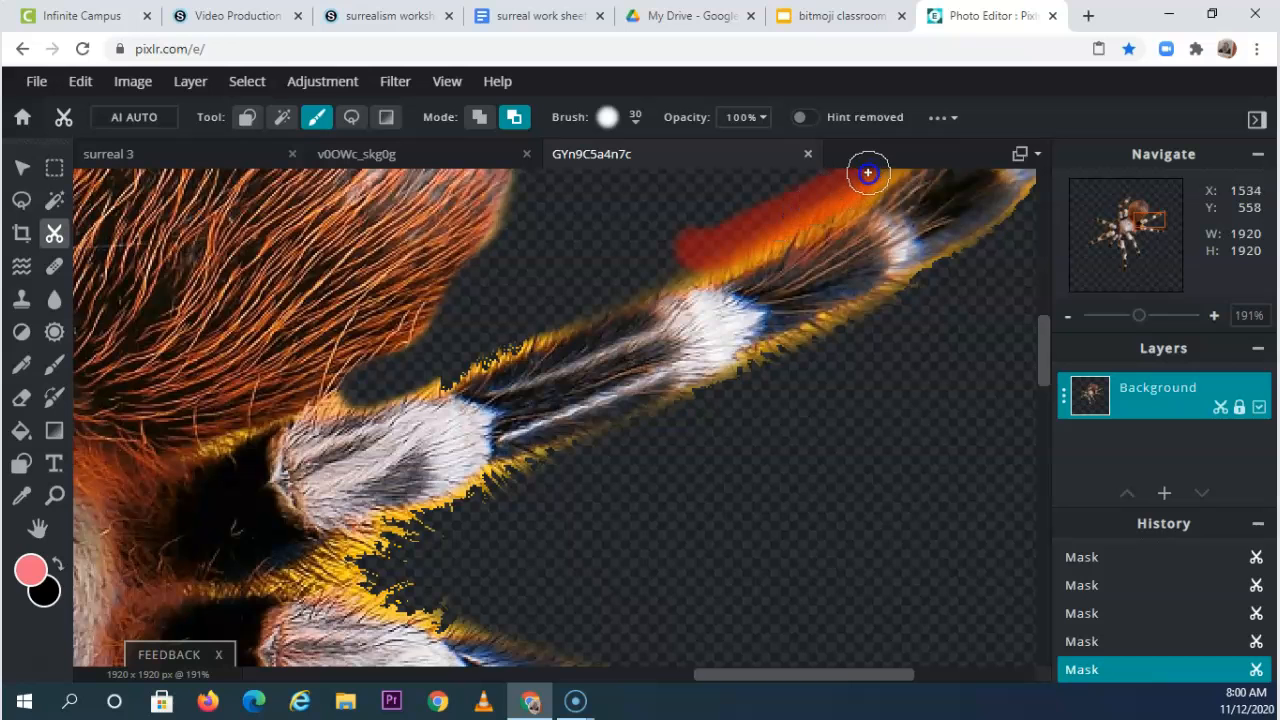
mouse_move(478, 321)
left_mouse_down()
mouse_move(434, 363)
mouse_move(386, 371)
left_mouse_up()
mouse_move(388, 548)
left_mouse_down()
mouse_move(389, 583)
mouse_move(348, 570)
mouse_move(521, 486)
left_mouse_up()
mouse_move(352, 570)
left_mouse_down()
mouse_move(540, 643)
mouse_move(606, 646)
left_mouse_up()
scroll(778, 478, "down", 5)
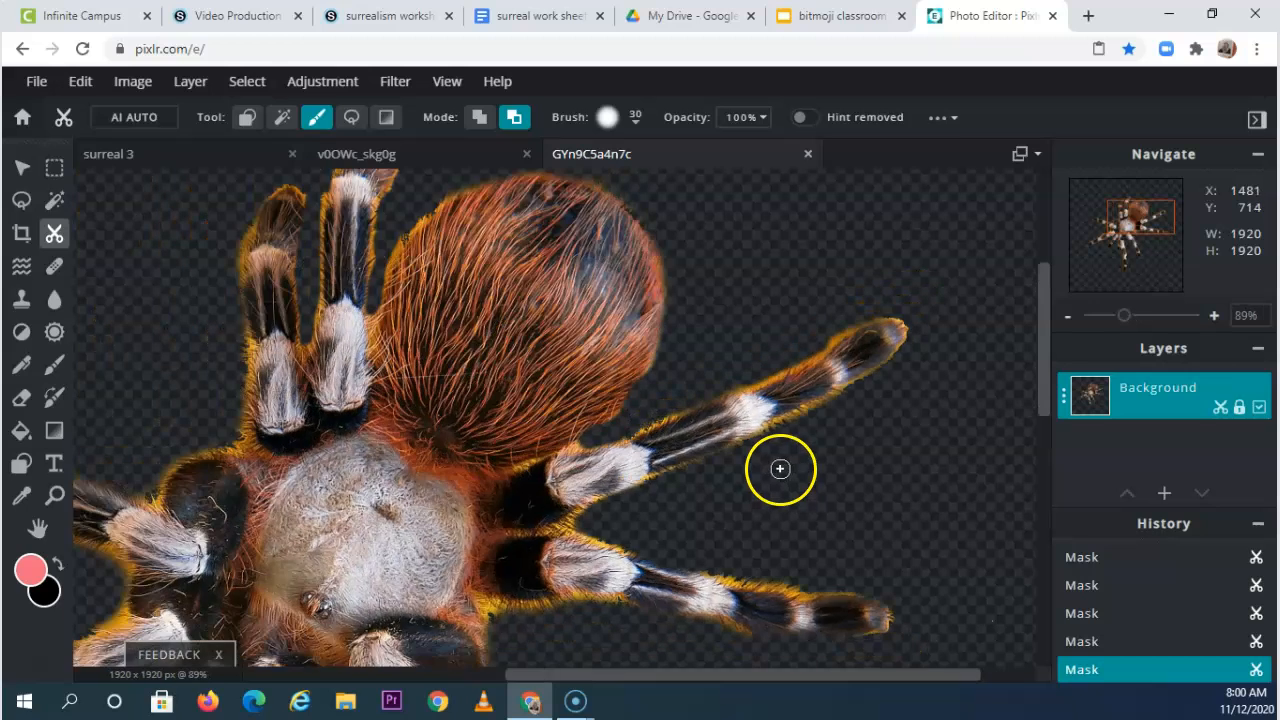
scroll(780, 466, "down", 3)
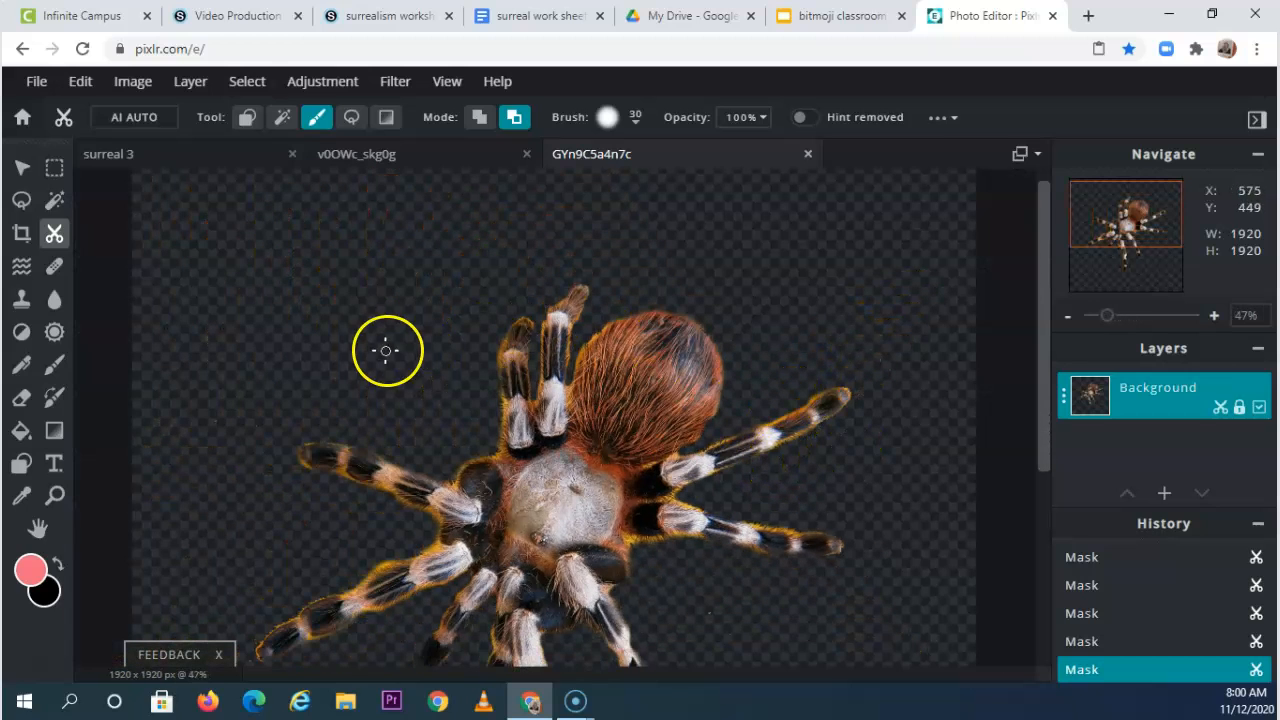
Extract the spider mask as its own layer and hide the Background layer.
left_click(955, 120)
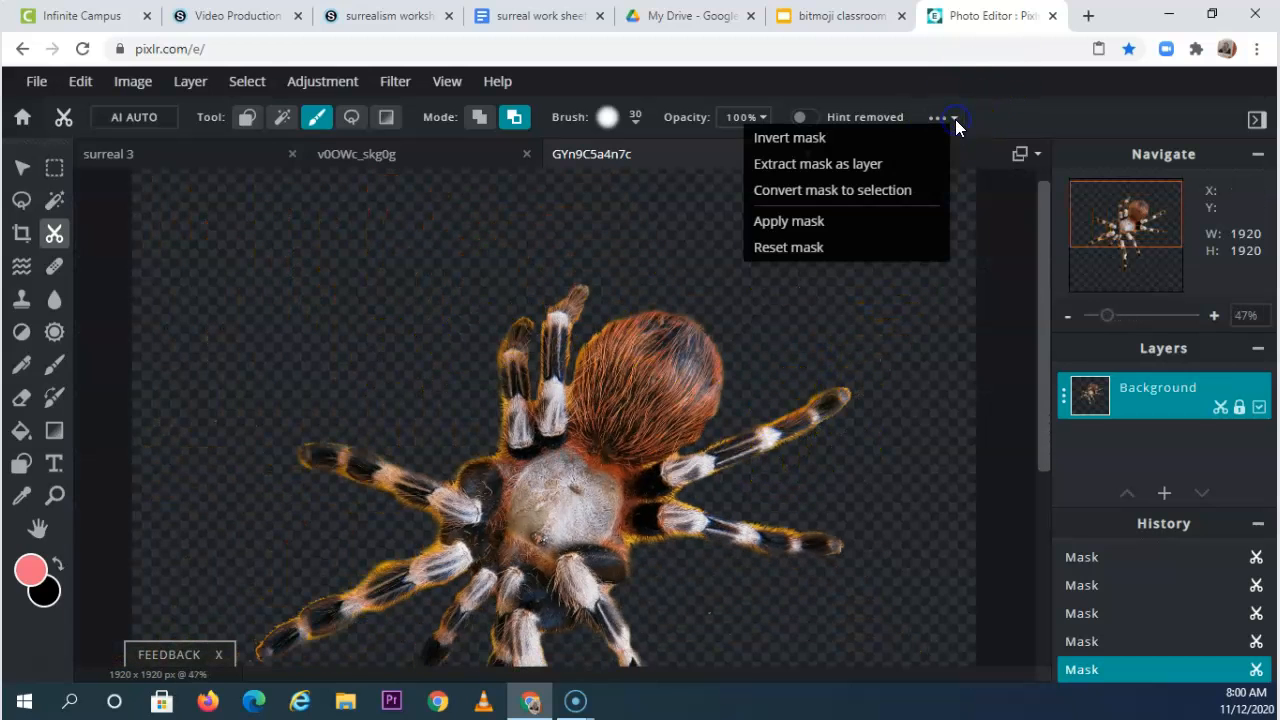
left_click(857, 165)
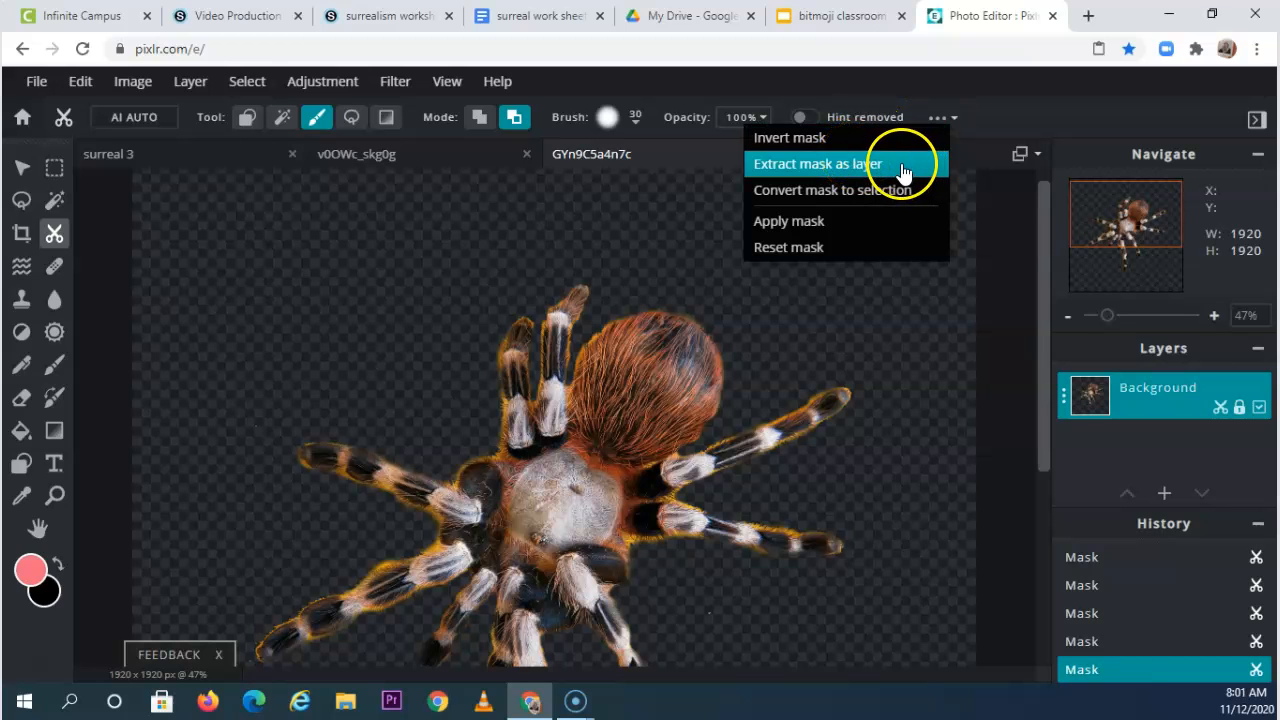
left_click(903, 170)
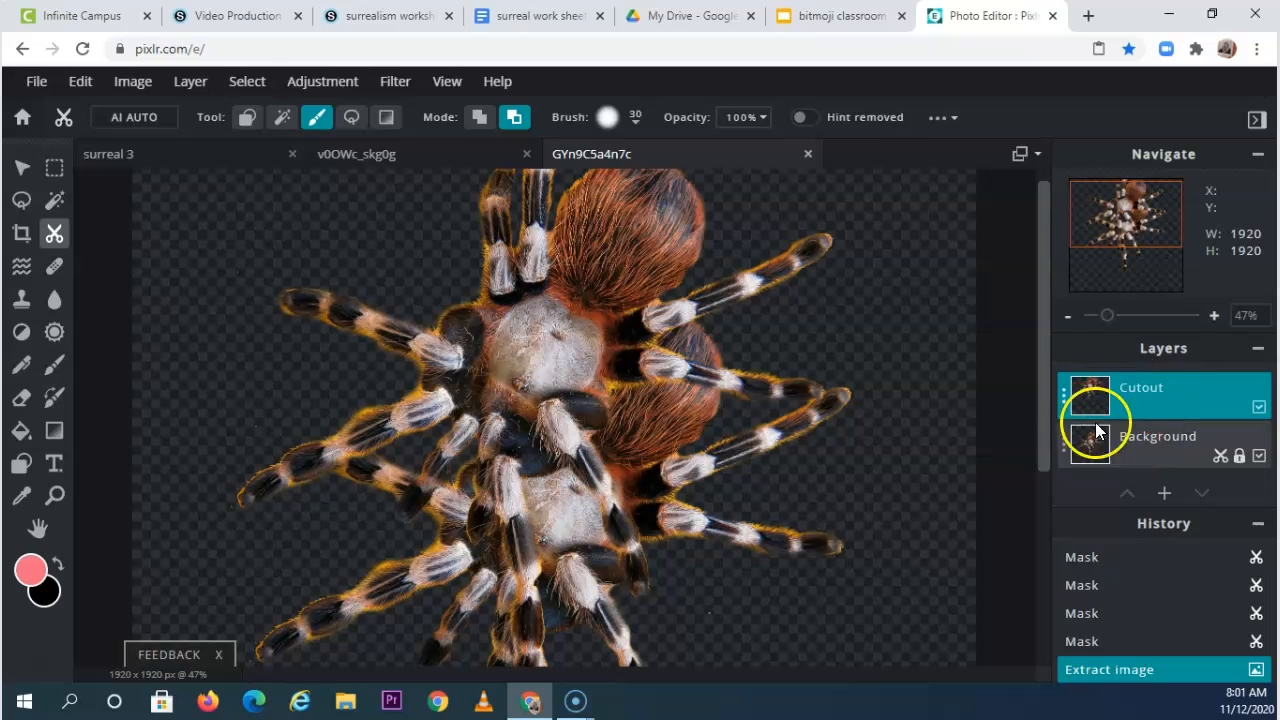
left_click(1258, 458)
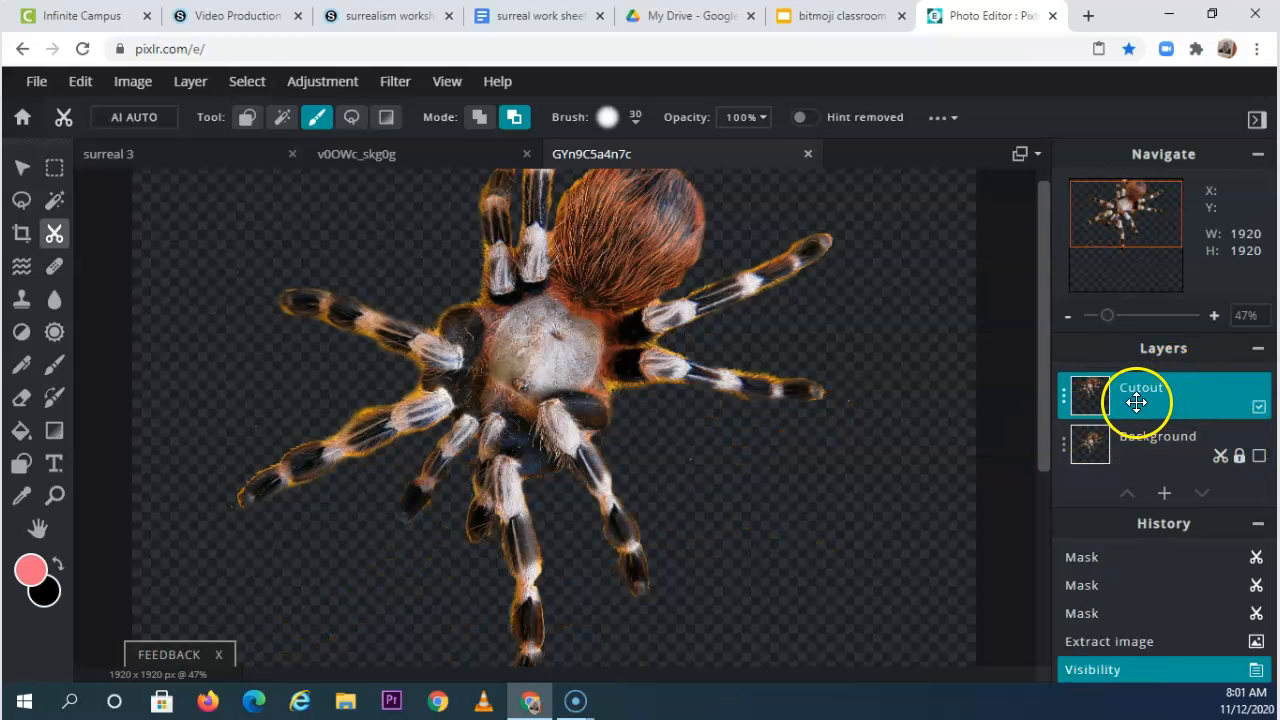
Select all of the spider Cutout layer, copy it, and switch to the surreal 3 document.
left_click(318, 89)
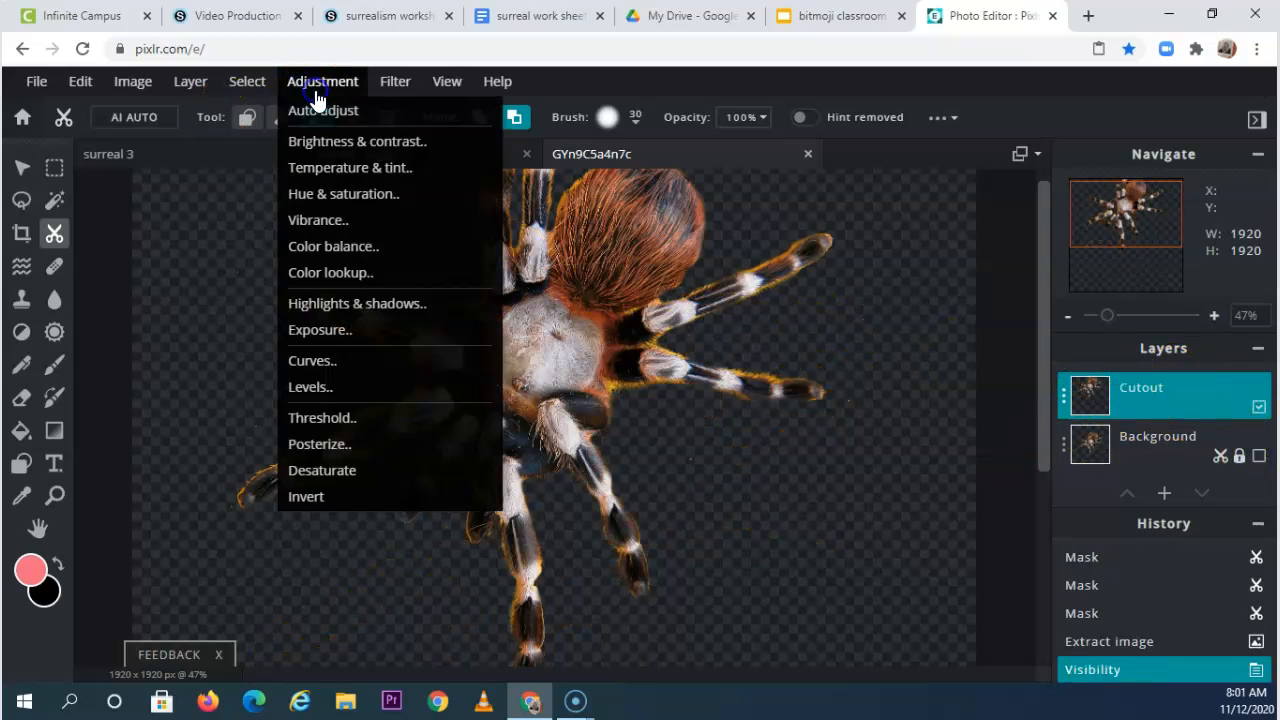
mouse_move(250, 87)
left_click(251, 113)
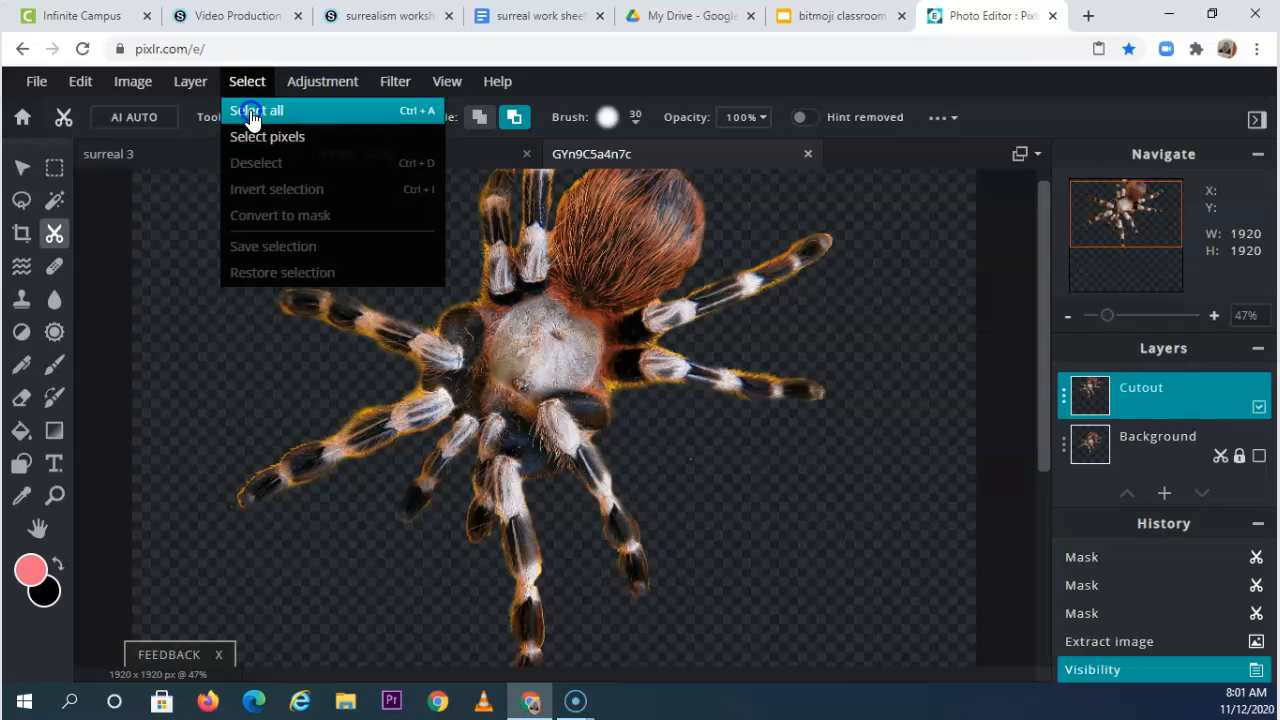
left_click(81, 81)
left_click(105, 193)
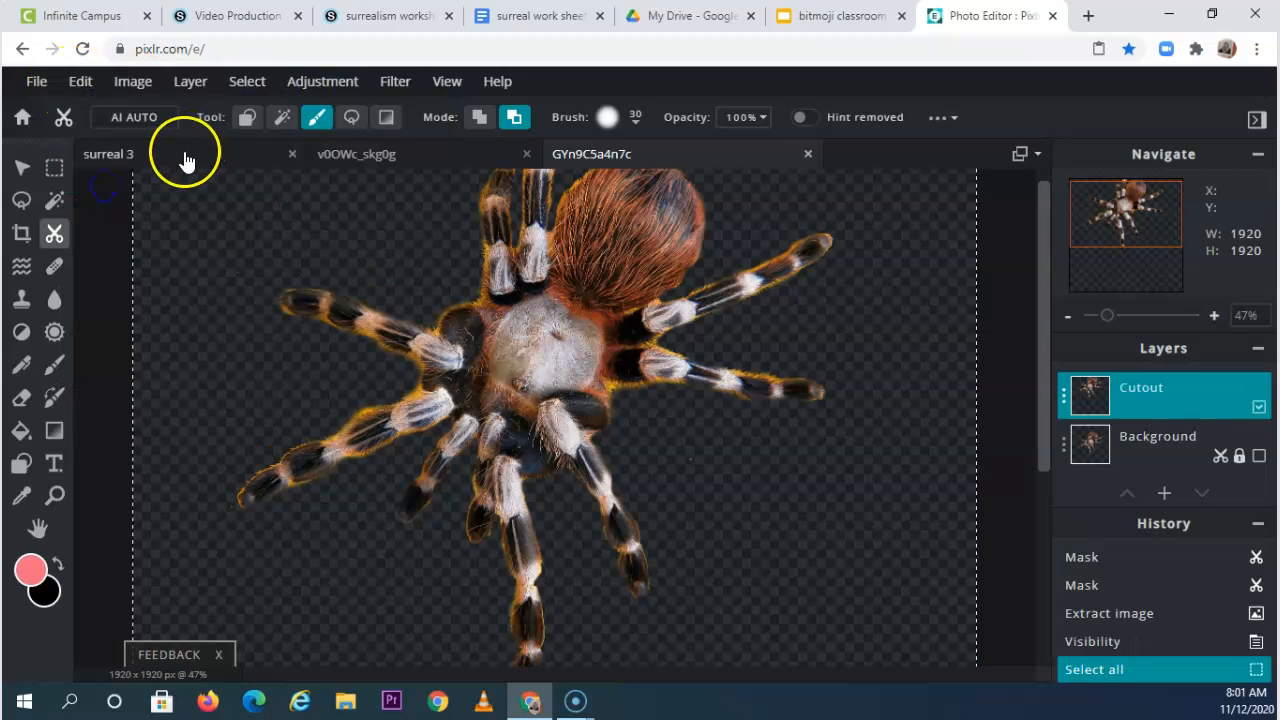
left_click(180, 156)
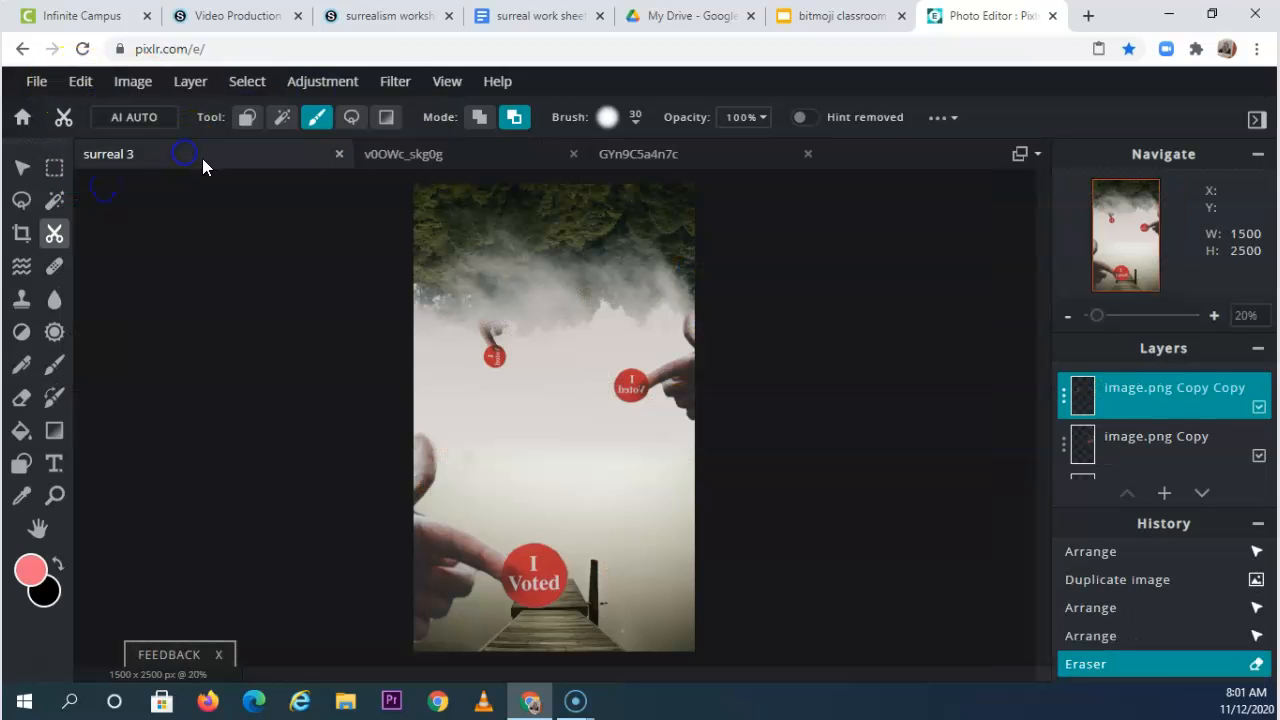
Paste the copied spider cutout into the surreal 3 composite and move it slightly lower on the canvas.
left_click(81, 81)
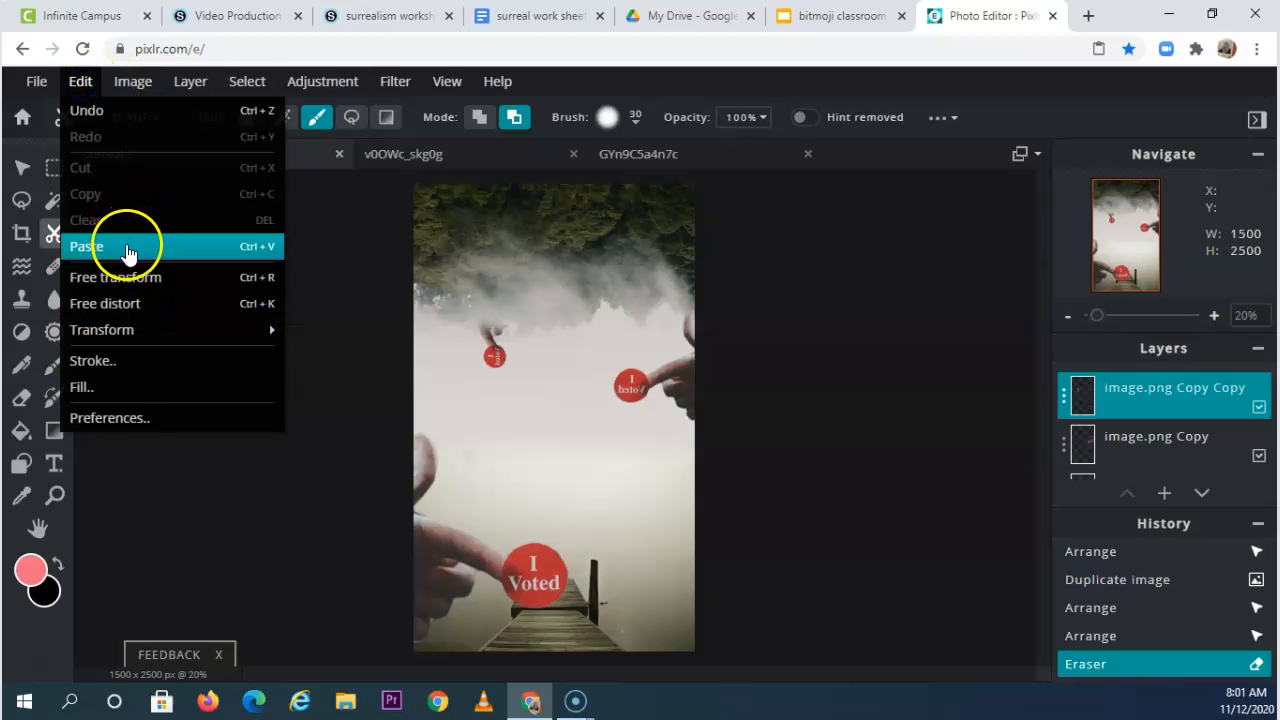
left_click(128, 249)
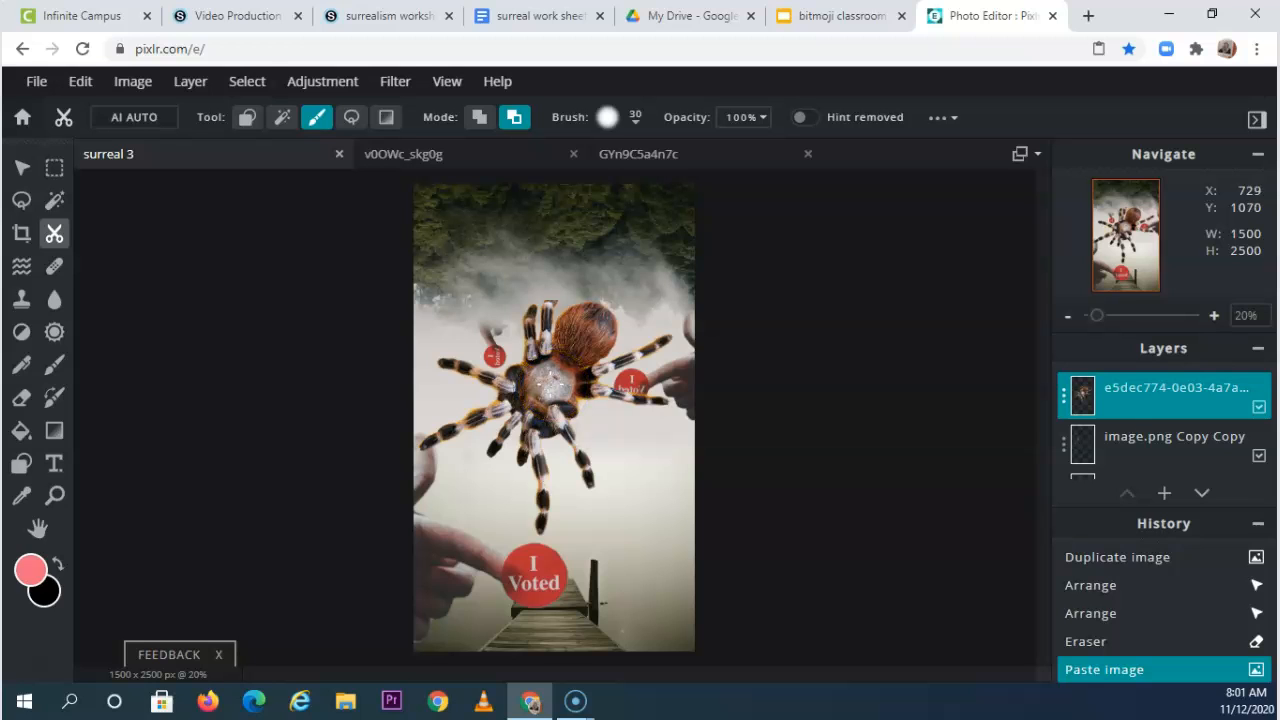
left_click(20, 167)
left_click_drag(566, 380, 567, 420)
right_click(567, 420)
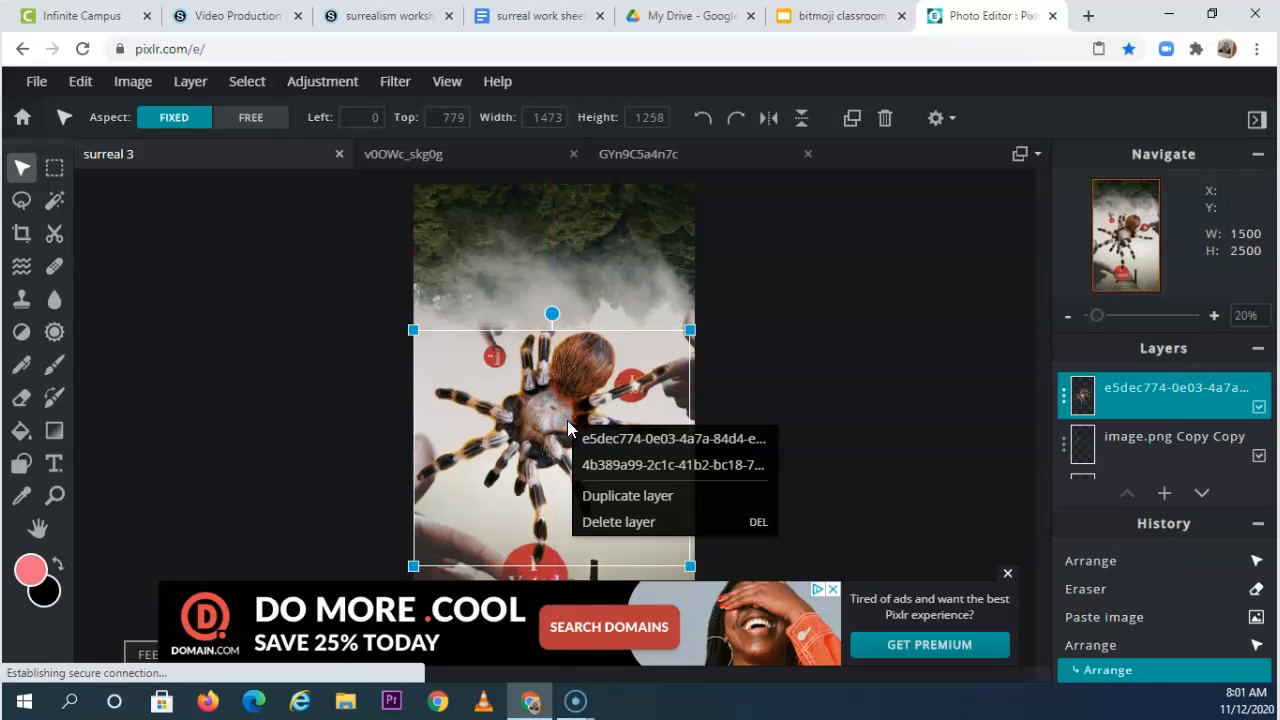
left_click(645, 497)
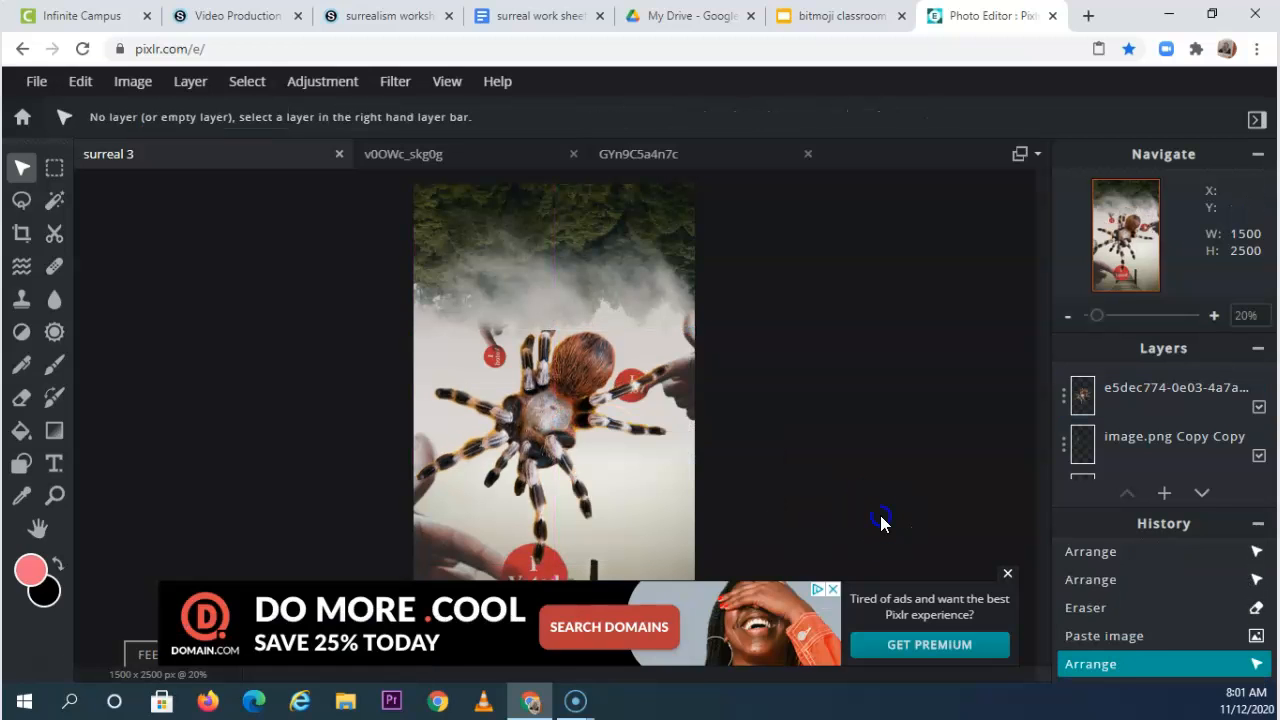
left_click(1009, 577)
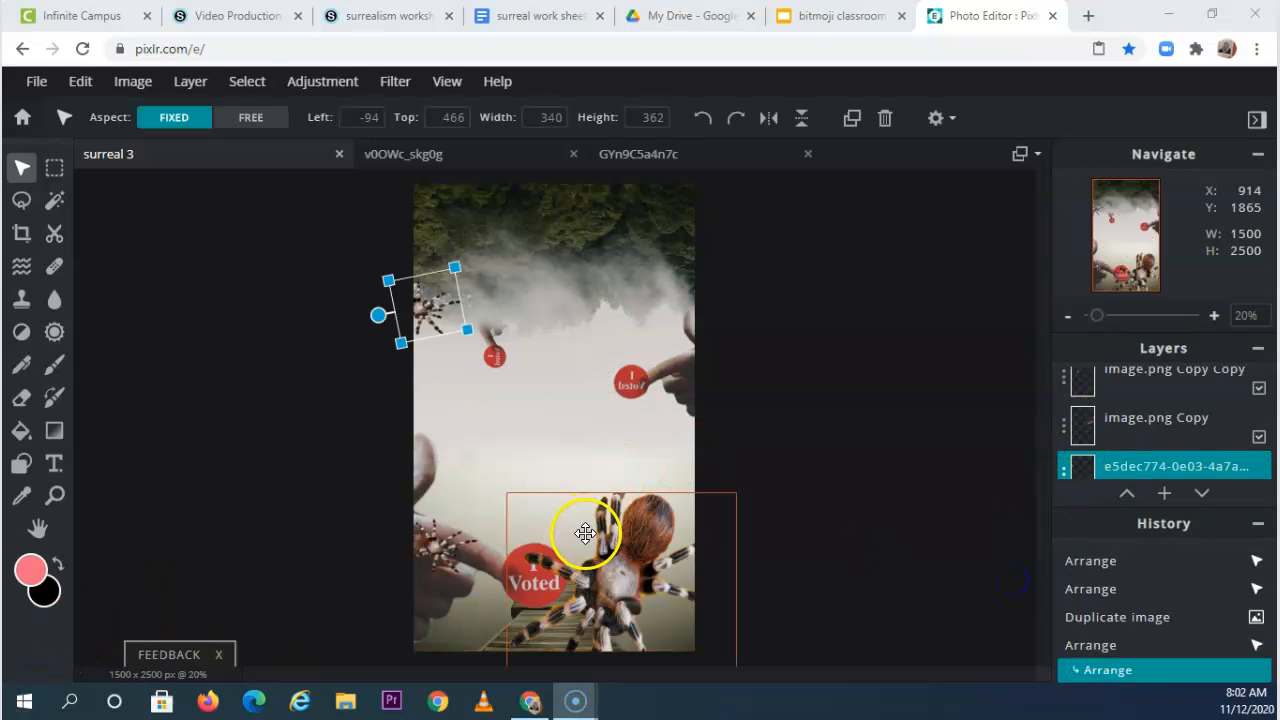
Move the large spider from the dock to the middle of the canvas and enlarge it to about 1633 × 1739 px.
left_click(657, 586)
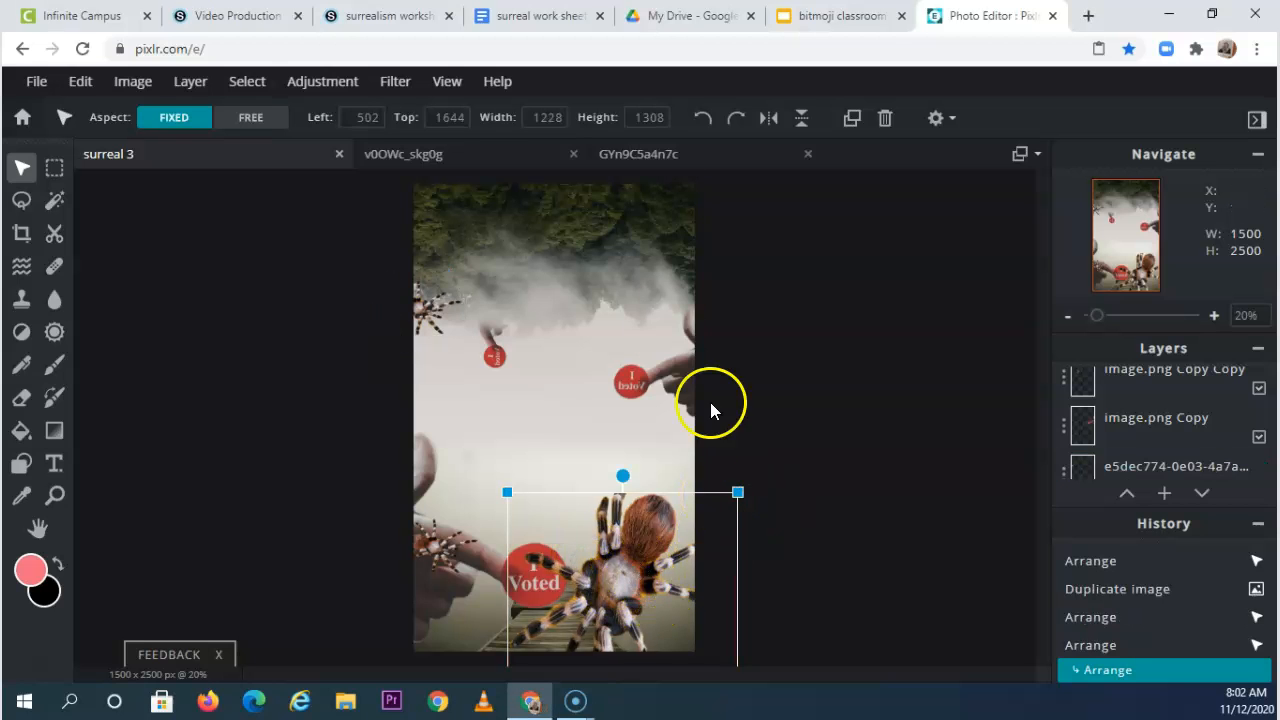
left_click_drag(640, 571, 559, 438)
left_click_drag(439, 354, 343, 249)
mouse_move(557, 434)
left_mouse_down()
mouse_move(503, 434)
mouse_move(539, 445)
left_mouse_up()
mouse_move(698, 623)
left_mouse_down()
mouse_move(712, 623)
mouse_move(697, 601)
left_mouse_up()
left_click_drag(518, 441, 542, 452)
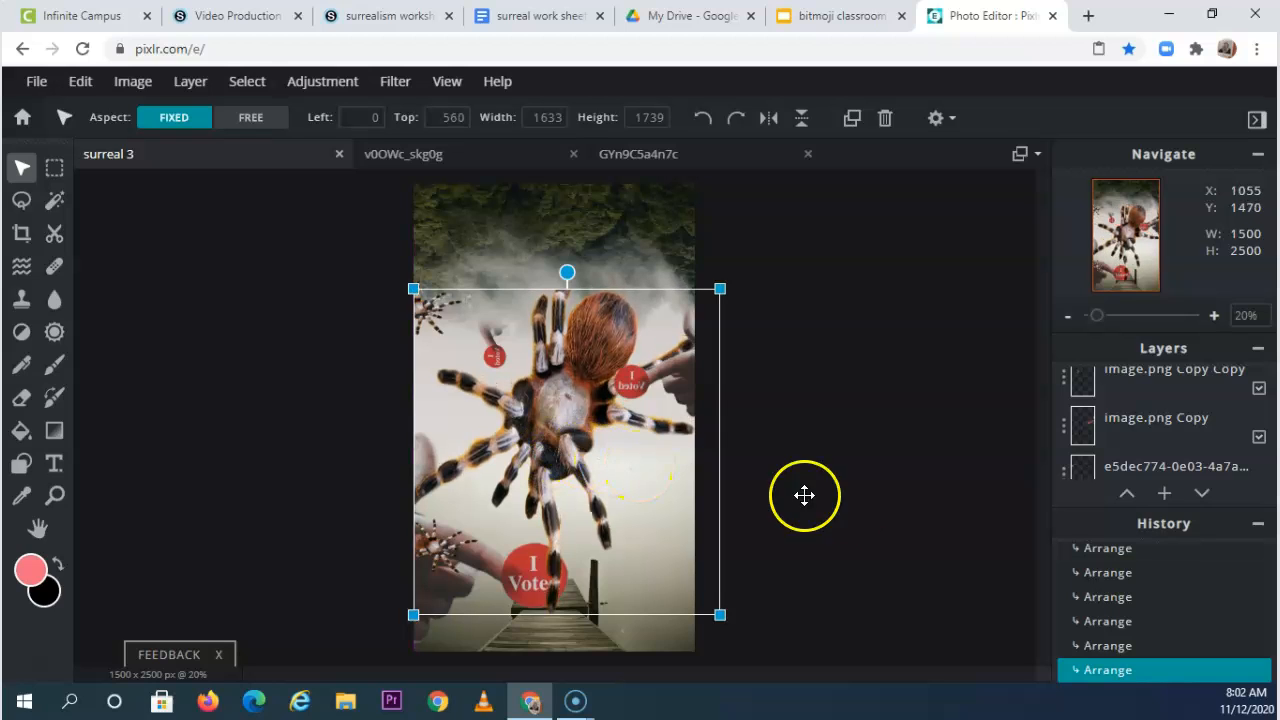
left_click(864, 521)
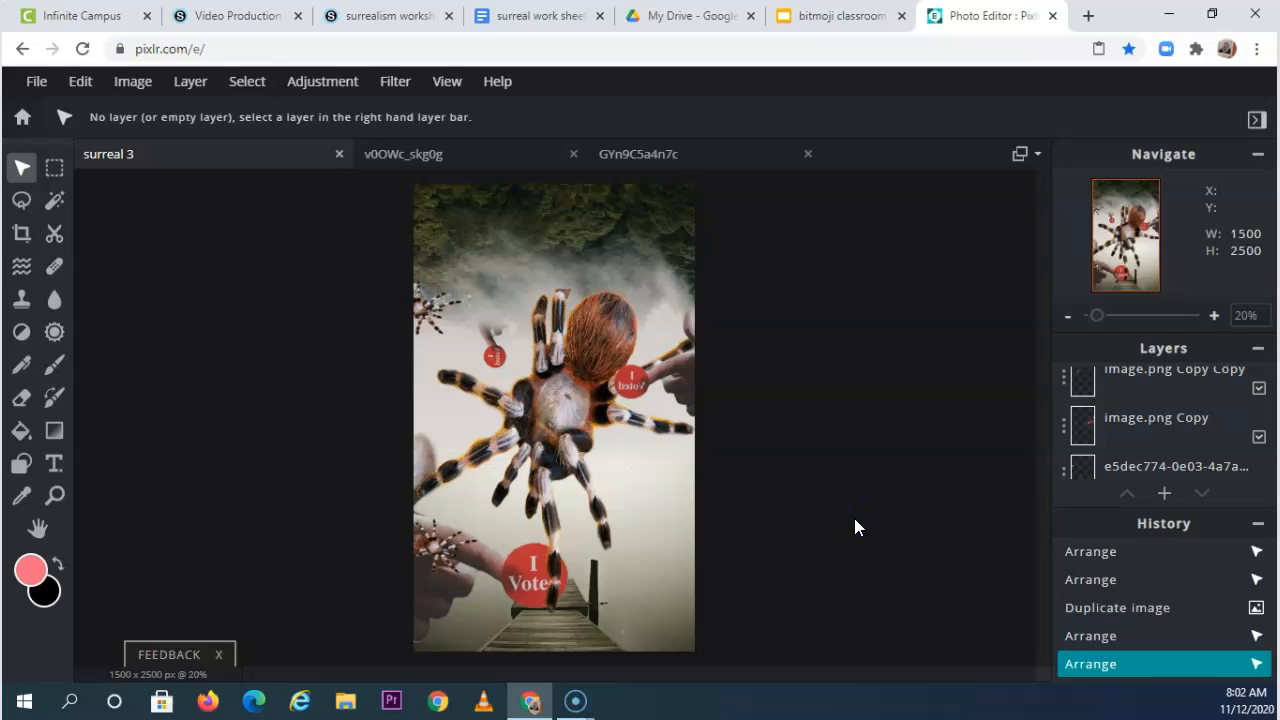
Activate the Gradient tool and set the foreground colour to a light blue.
scroll(1205, 410, "up", 2)
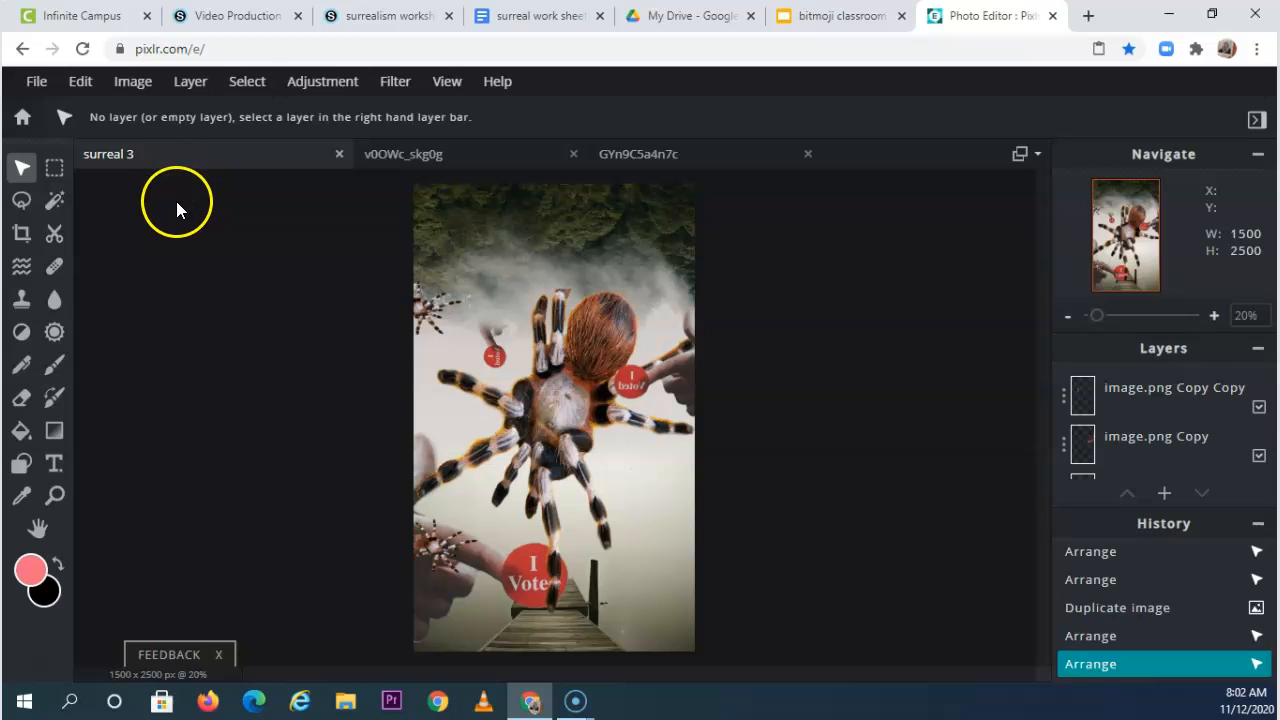
left_click(53, 433)
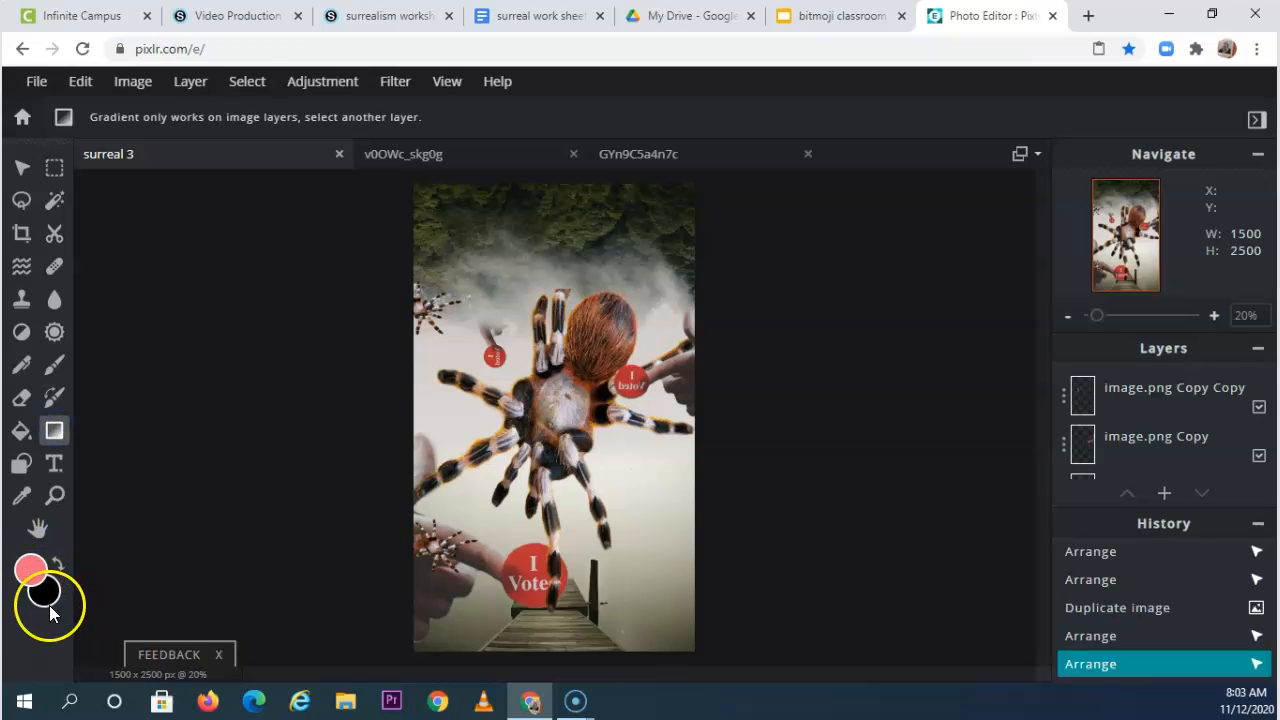
left_click(30, 570)
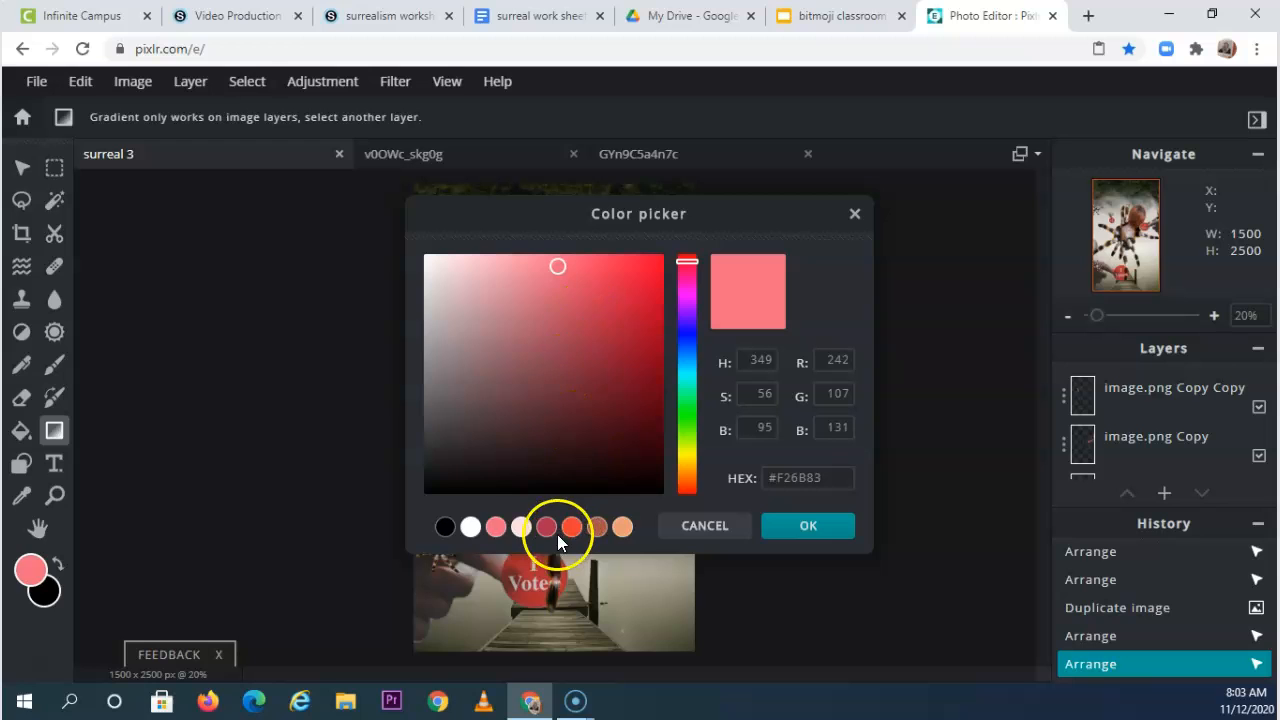
left_click(687, 349)
left_click_drag(620, 296, 484, 271)
left_click(821, 527)
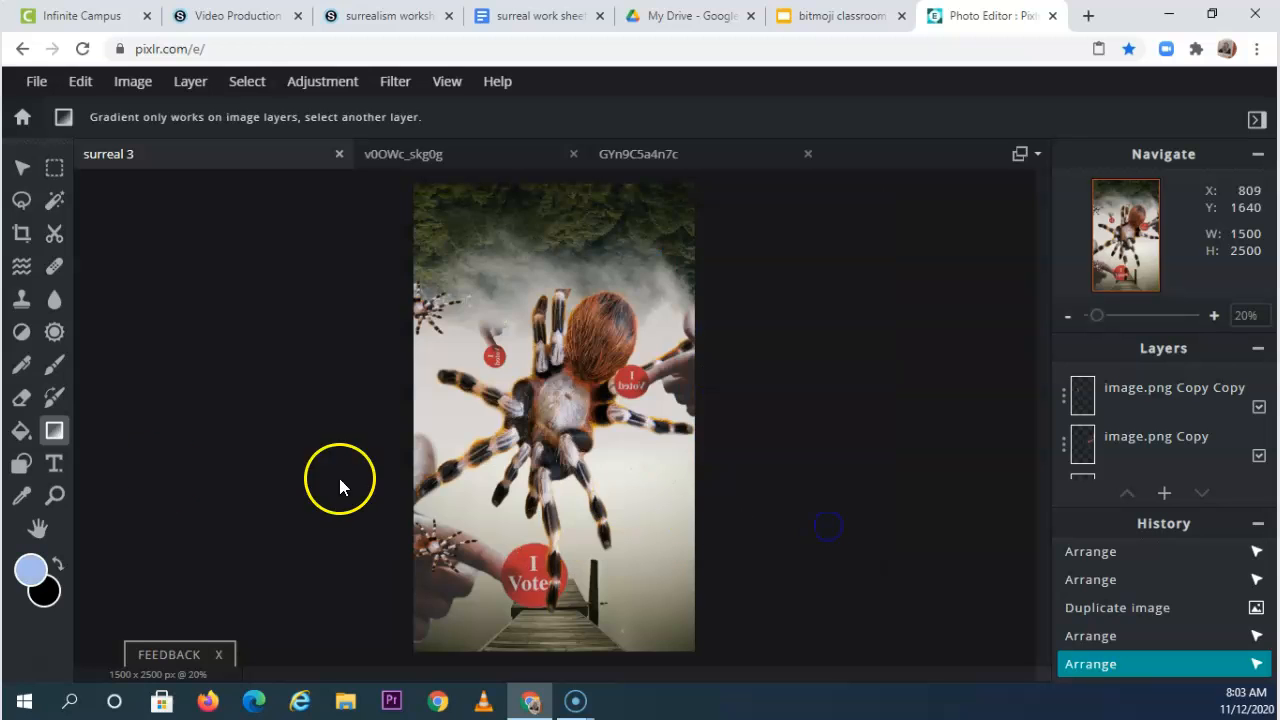
Set the background colour to a dark green for the gradient's end.
left_click(45, 593)
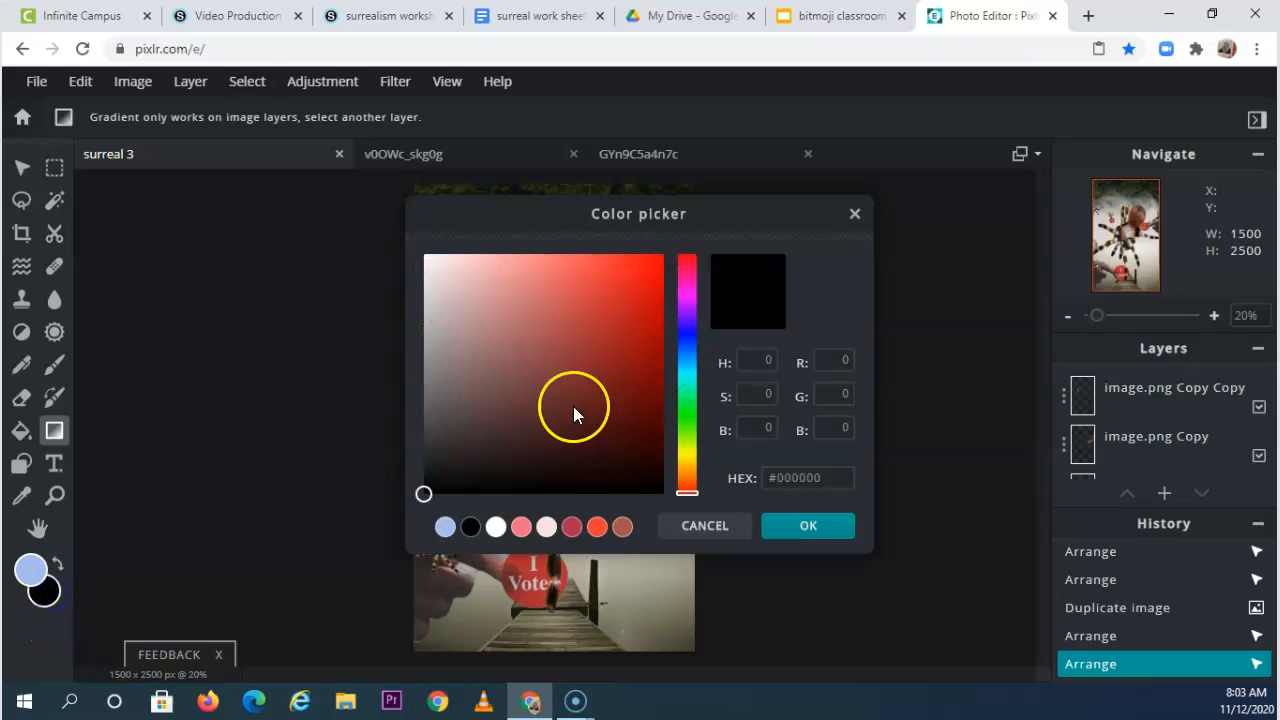
left_click(683, 416)
left_click_drag(640, 394, 611, 380)
left_click(820, 526)
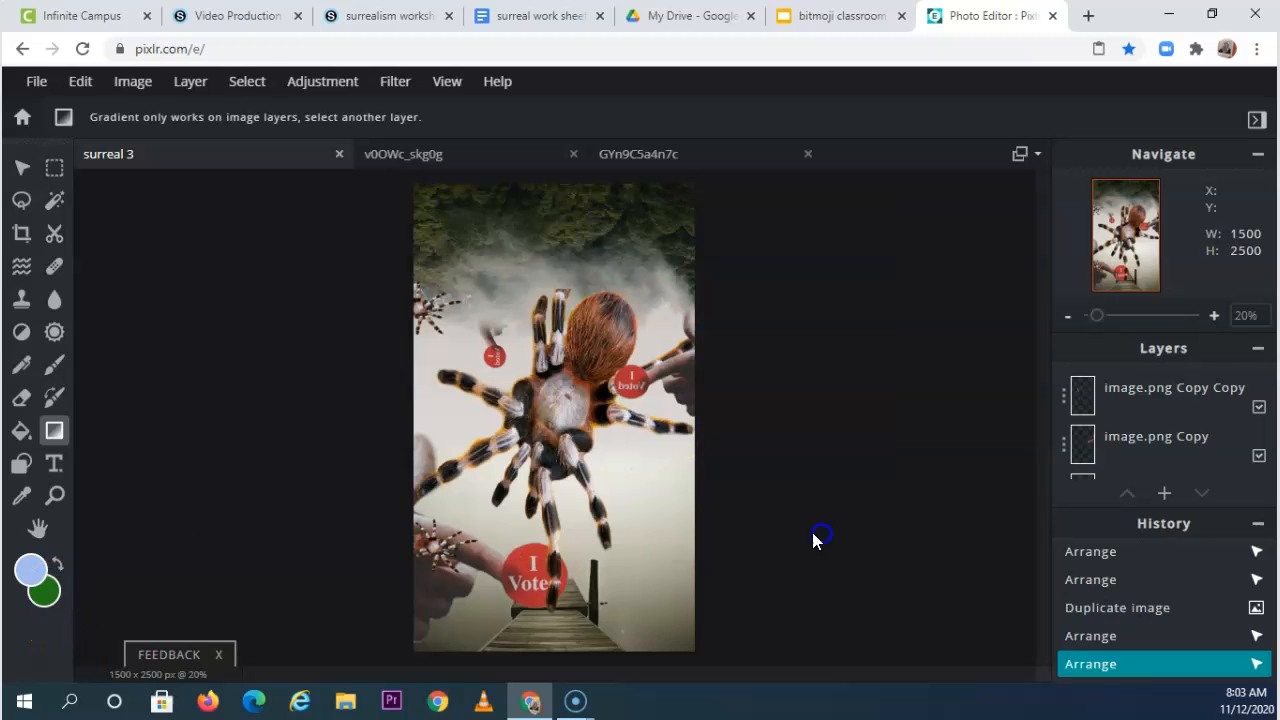
Add a new empty layer above the image.png Copy Copy layer.
left_click_drag(577, 523, 629, 598)
left_click(1176, 396)
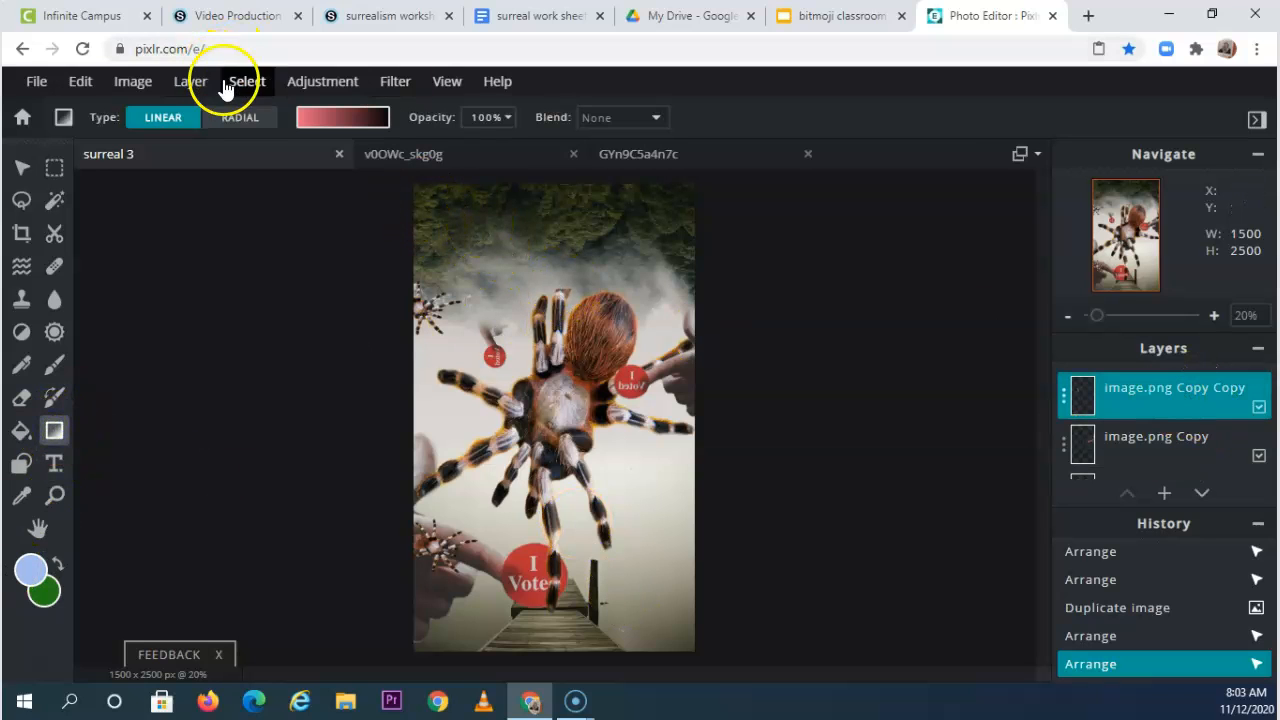
left_click(192, 83)
left_click(204, 112)
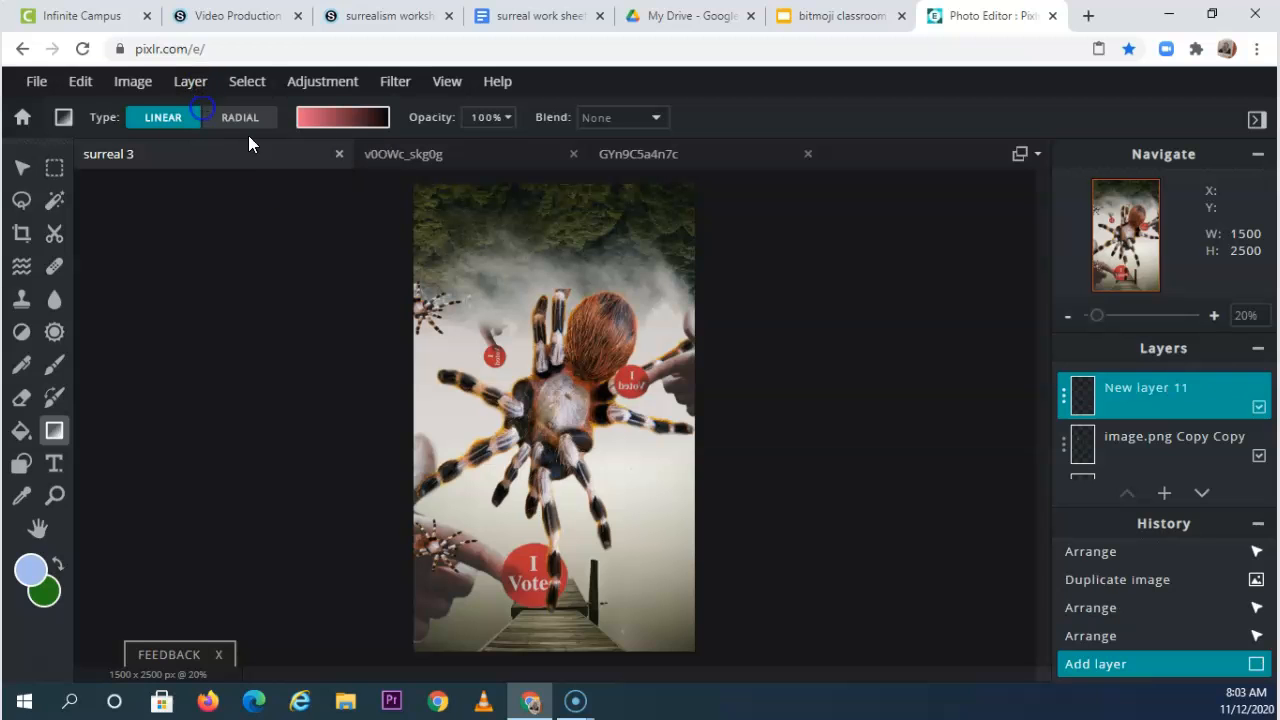
Fill the new layer with a linear light-blue-to-green gradient running diagonally from the canvas's upper-left corner to its lower-right corner.
left_click(331, 131)
left_click(344, 316)
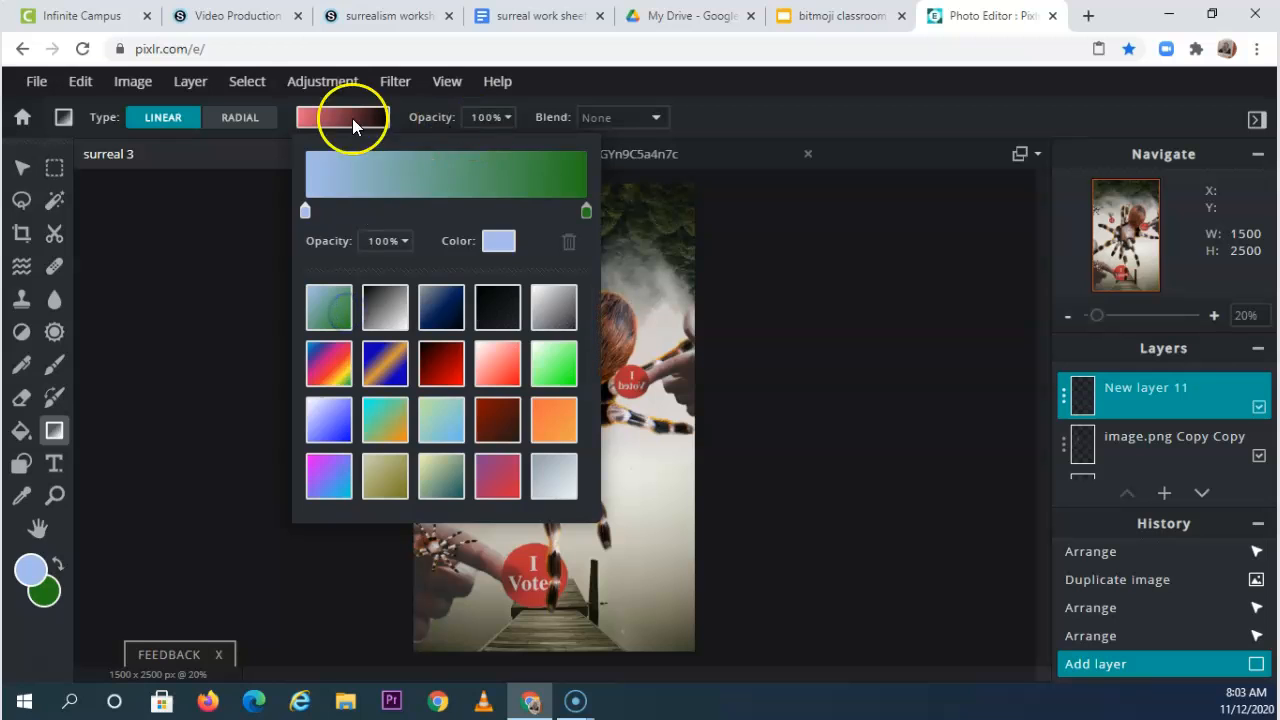
left_click(320, 118)
left_click_drag(410, 184, 686, 637)
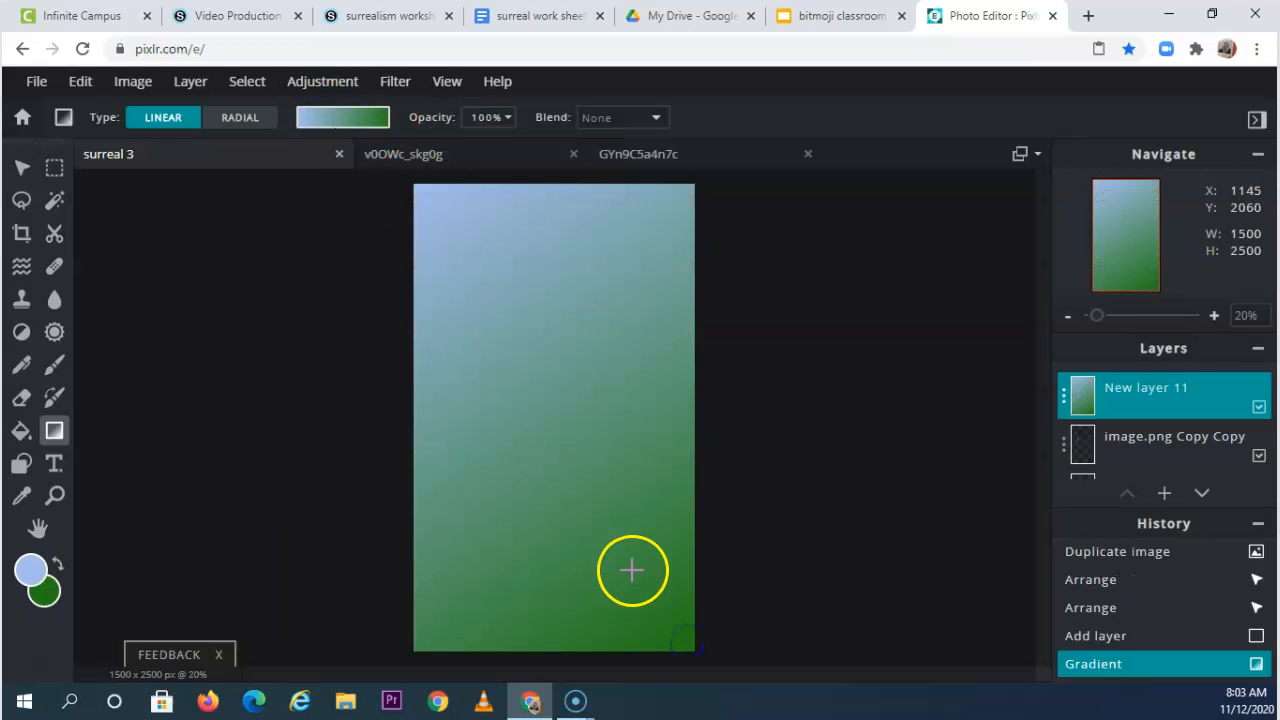
left_click_drag(600, 222, 560, 540)
left_click_drag(461, 240, 524, 458)
left_click_drag(563, 571, 548, 245)
left_click_drag(420, 191, 683, 622)
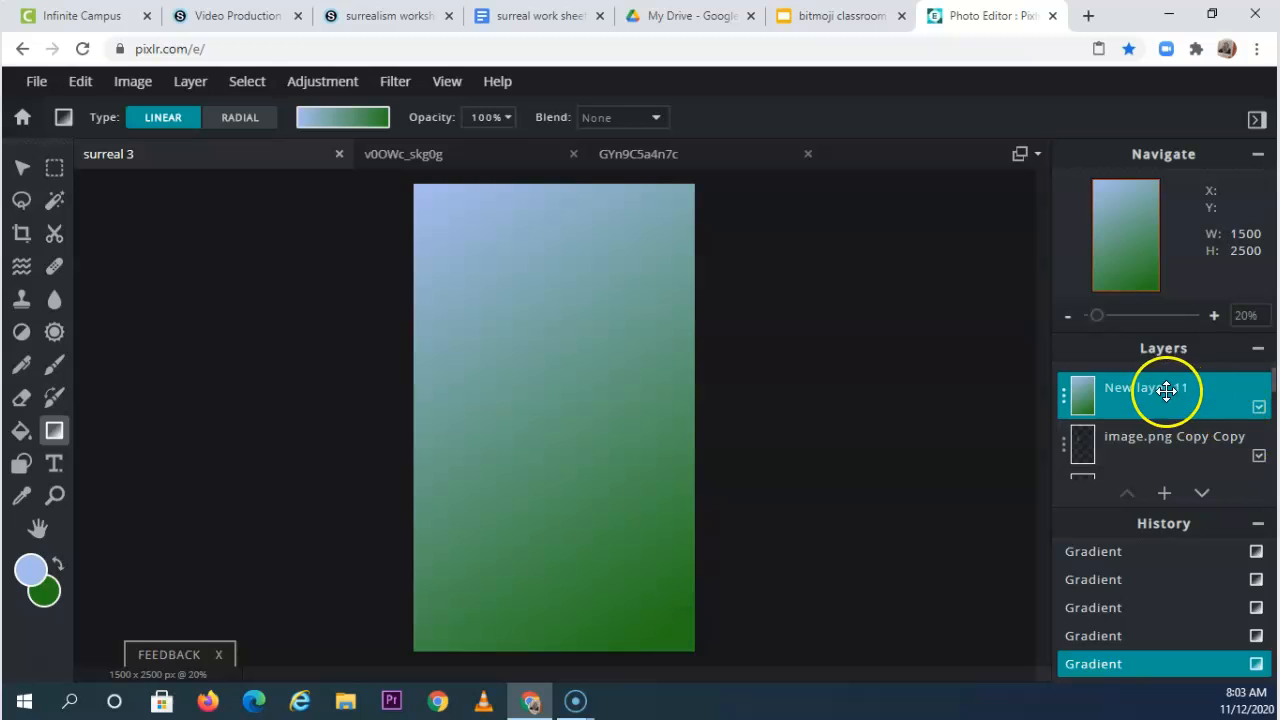
Set the gradient layer's blend mode to Color and its transparency to 60.
double_click(1136, 392)
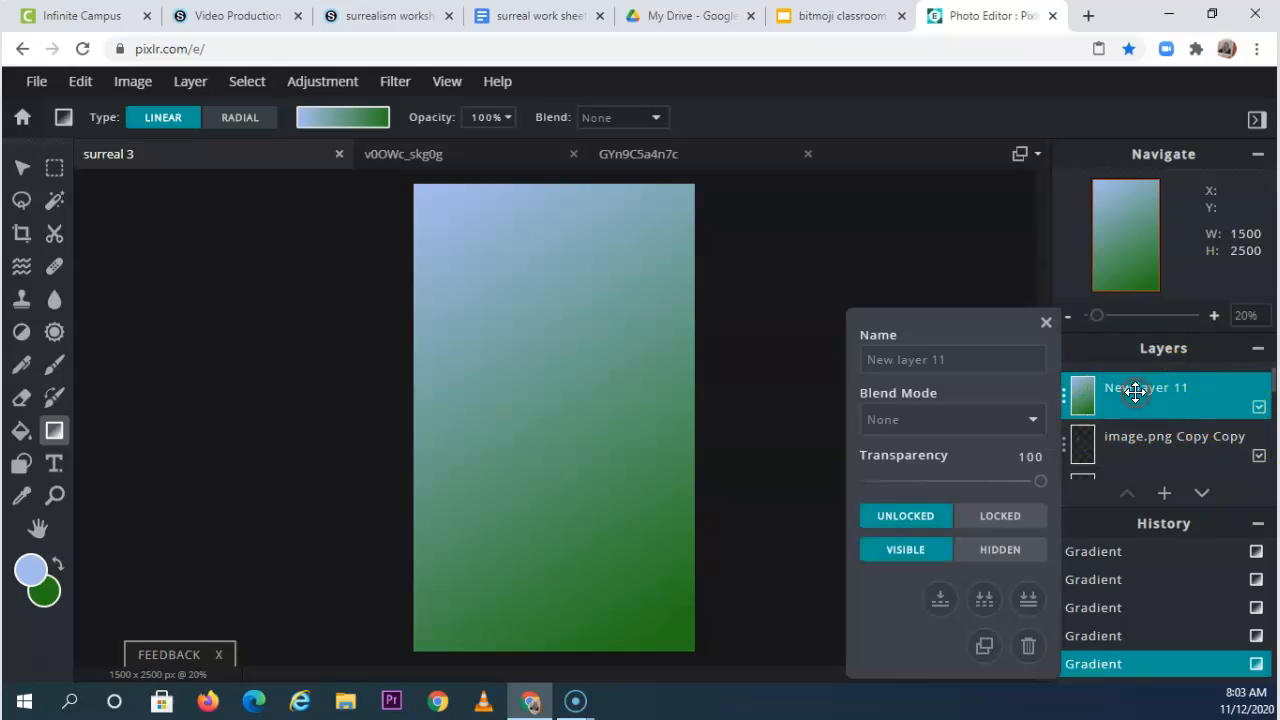
left_click(926, 420)
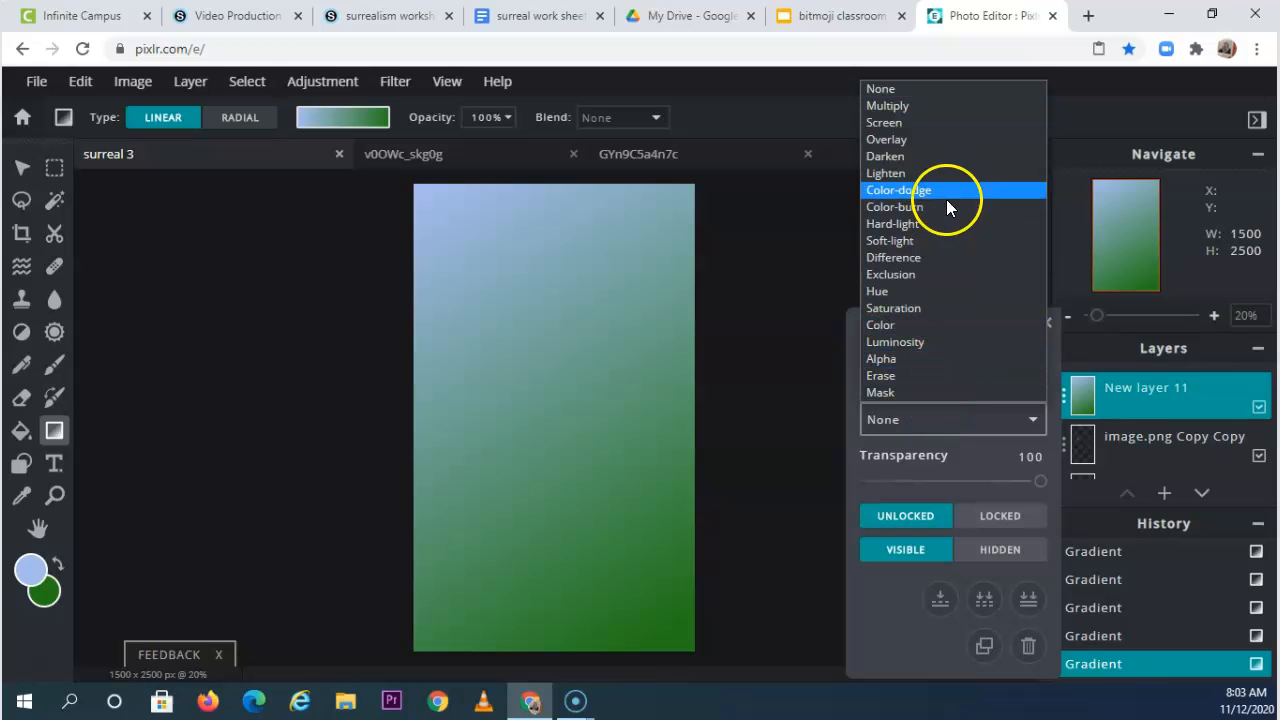
left_click(893, 324)
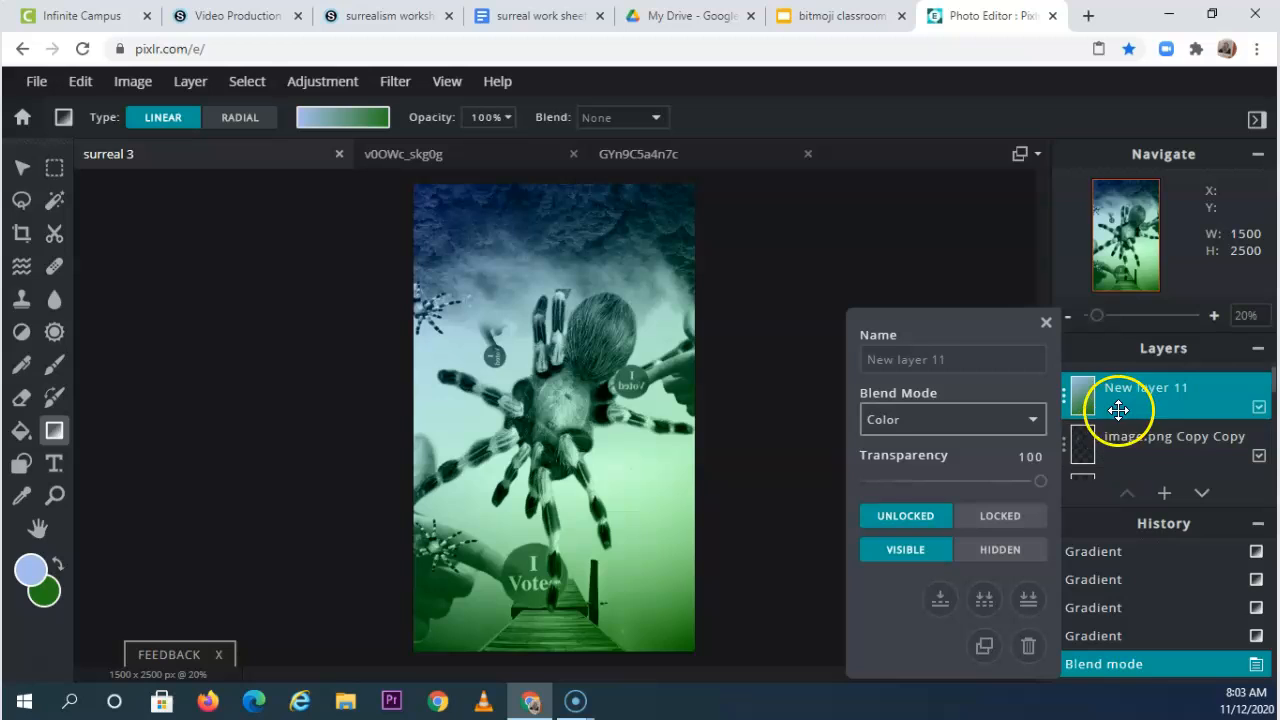
left_click_drag(925, 475, 970, 481)
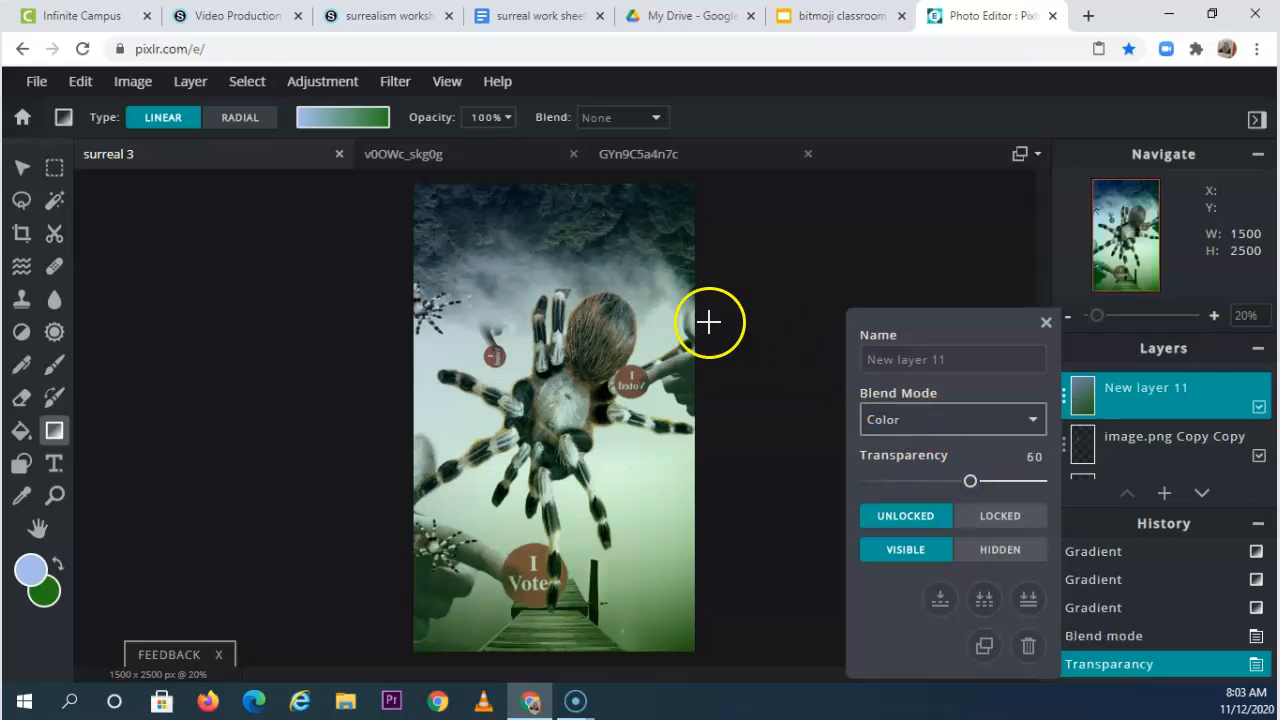
left_click(1047, 322)
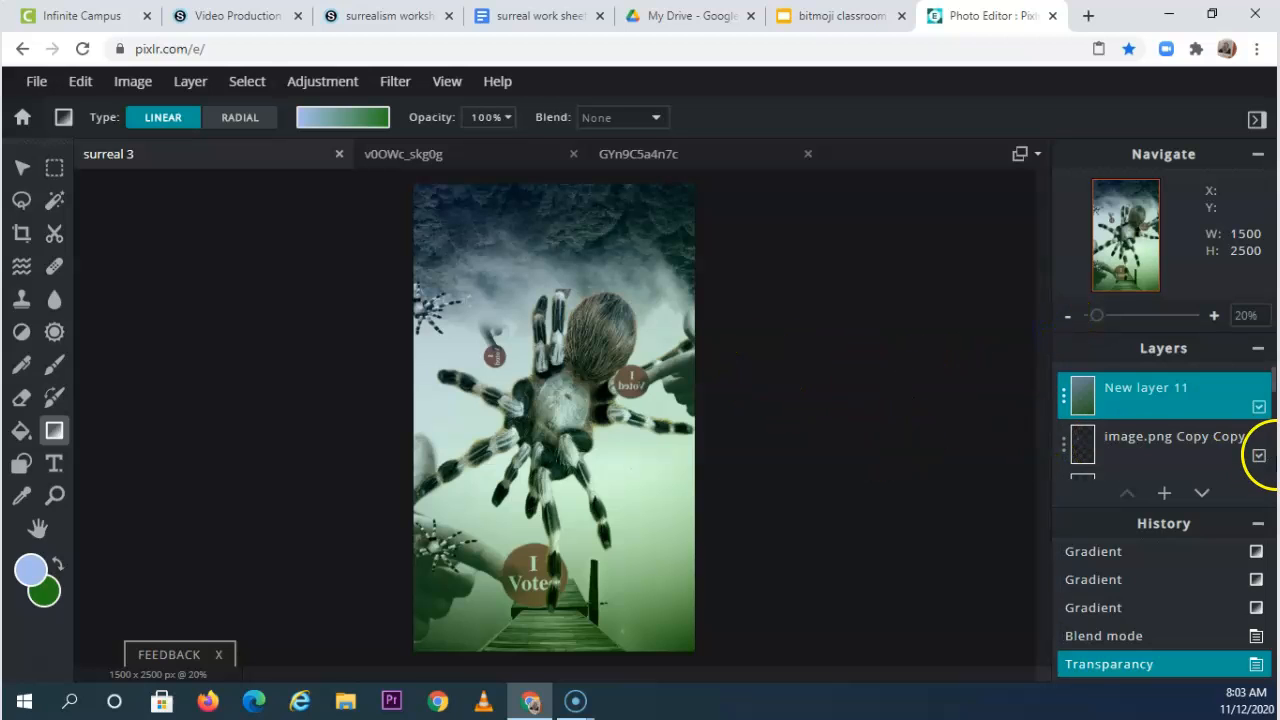
scroll(1250, 440, "down", 5)
scroll(1240, 428, "down", 1)
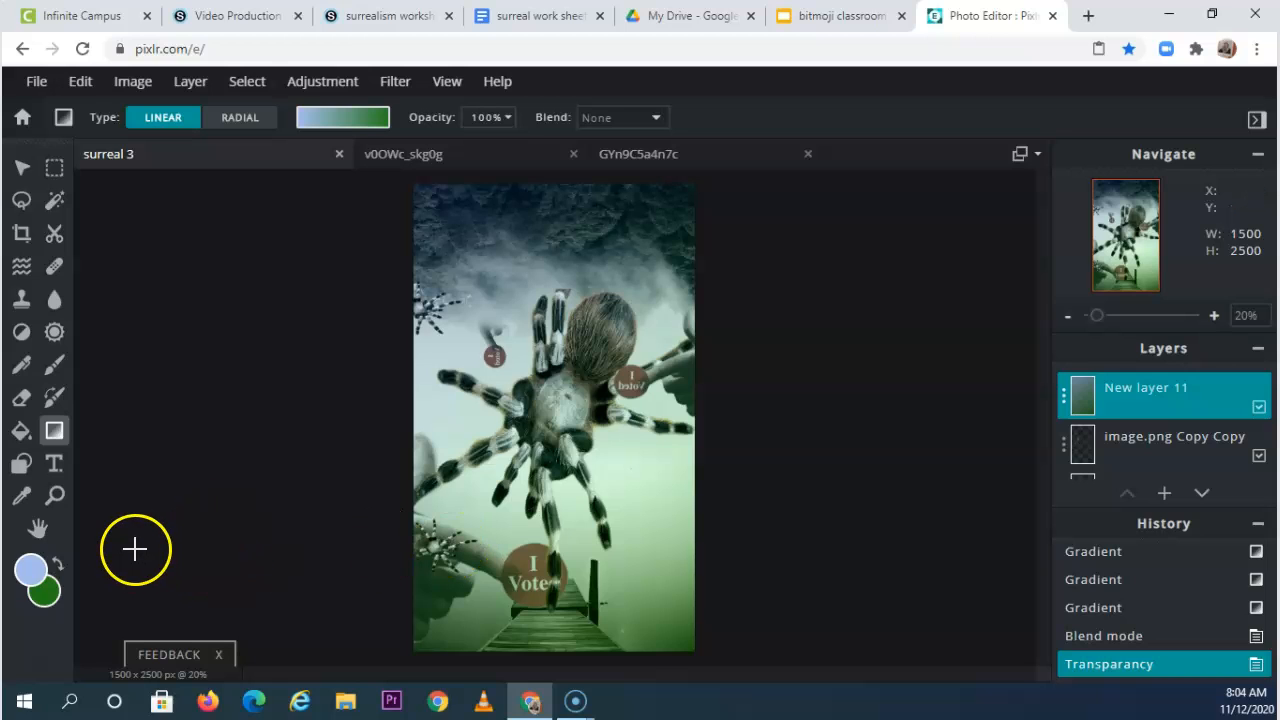
Save and download the composite as the JPG file surreal 3 at 90% quality and 1500 × 2500 px.
left_click(36, 83)
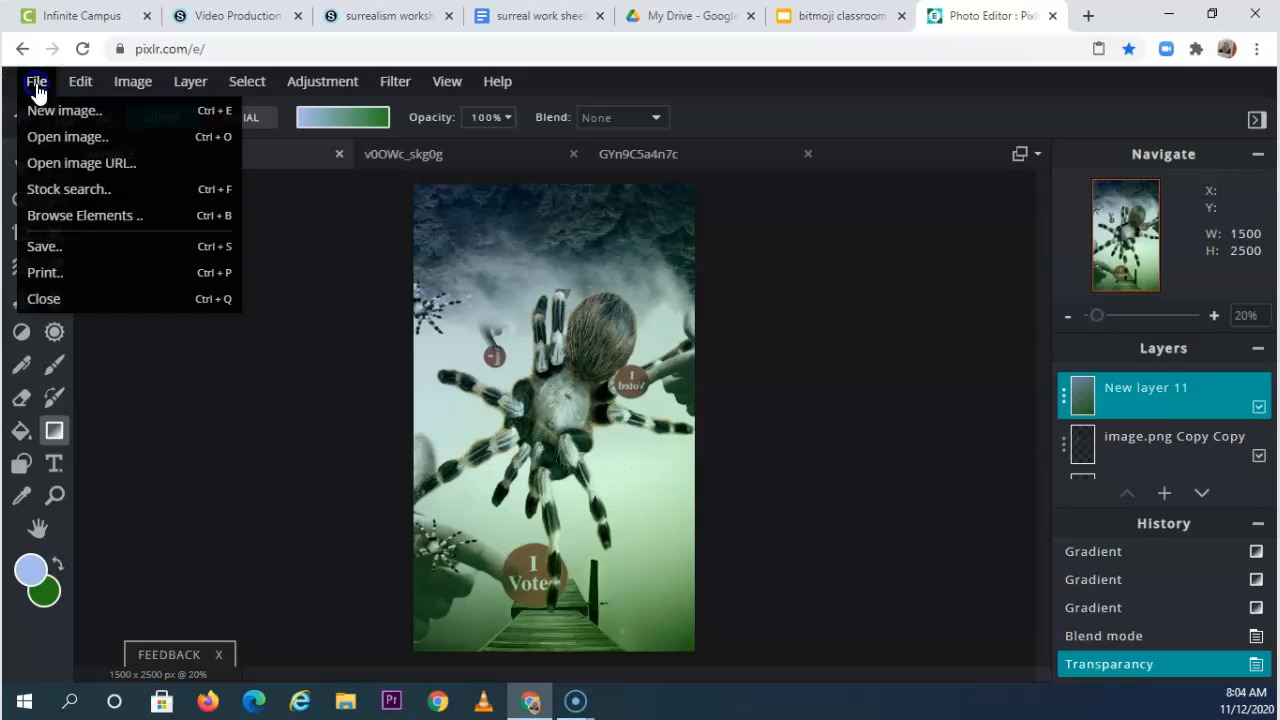
left_click(65, 250)
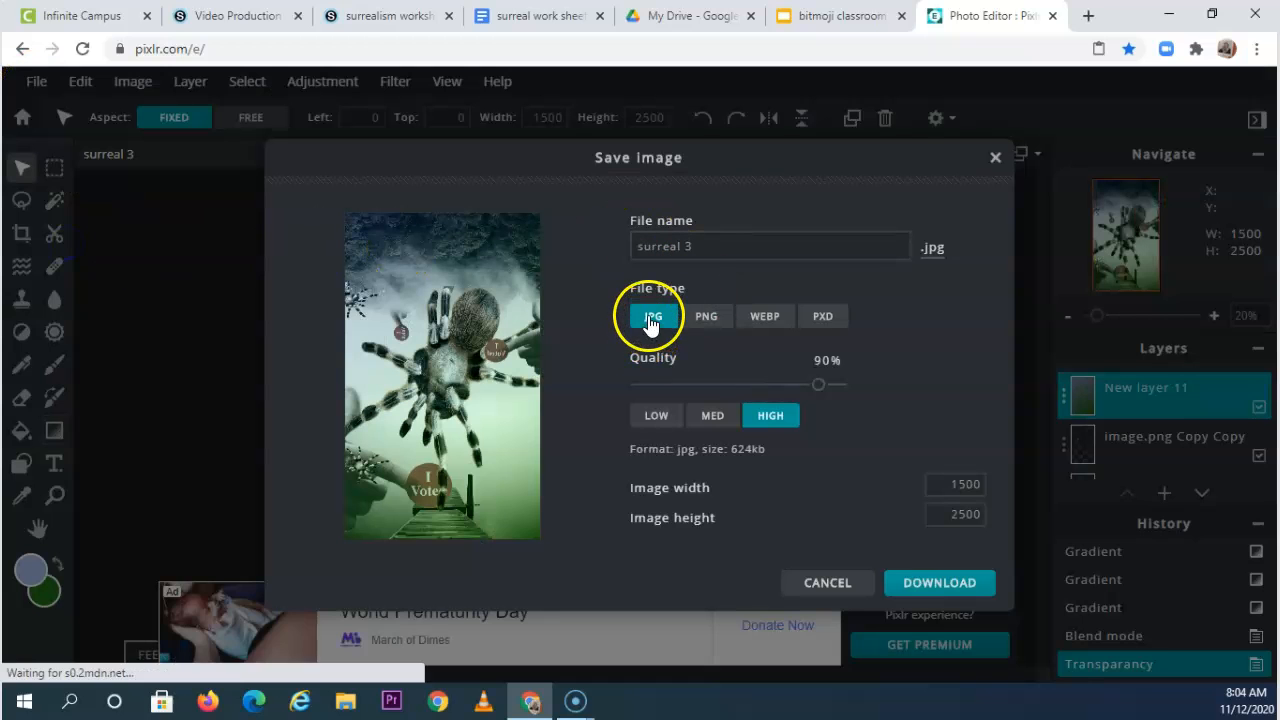
left_click(940, 584)
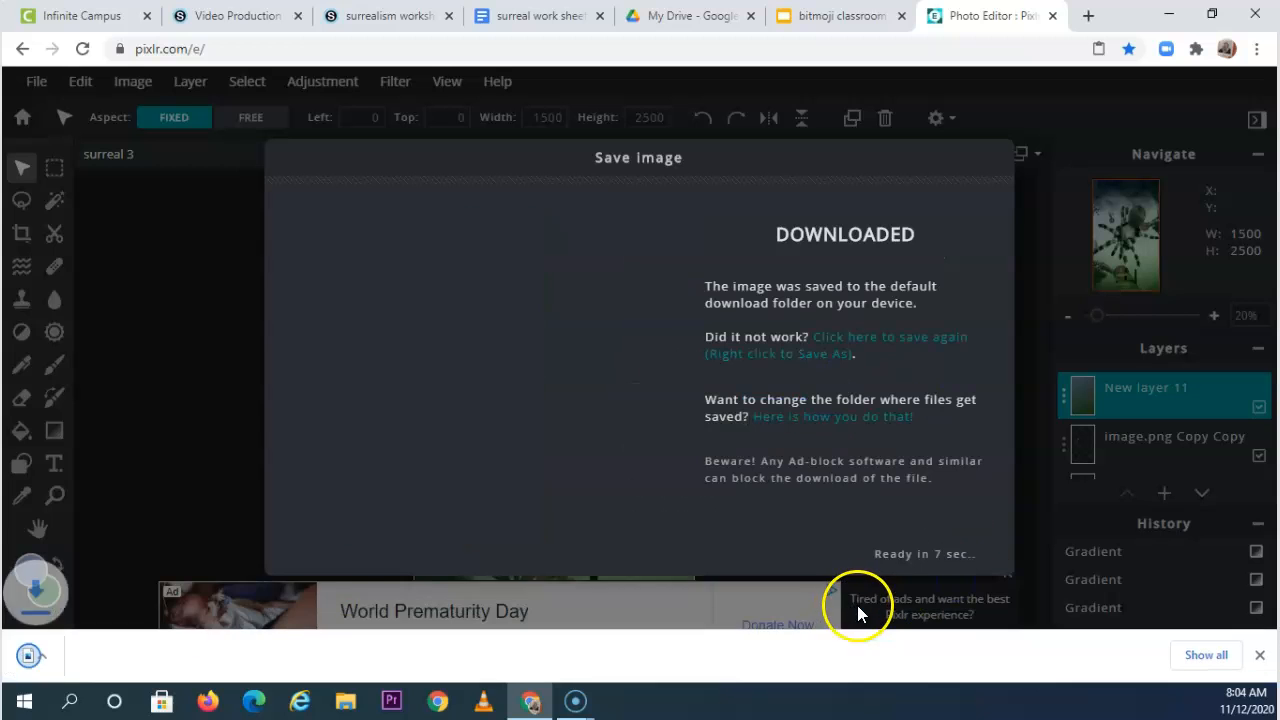